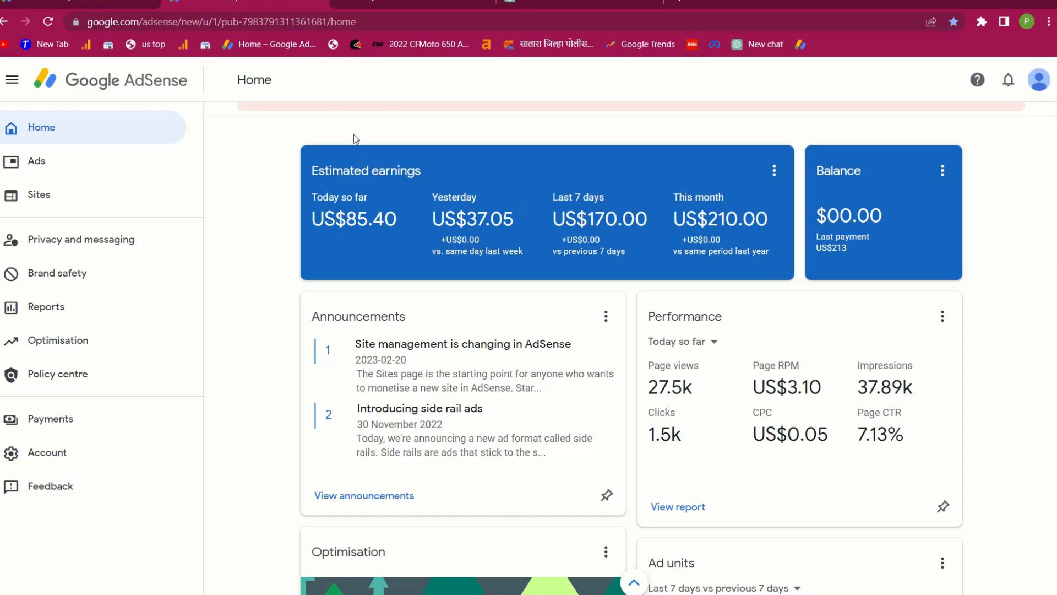
Move between the AdSense dashboard and Facebook tabs, ending on Facebook
click(716, 3)
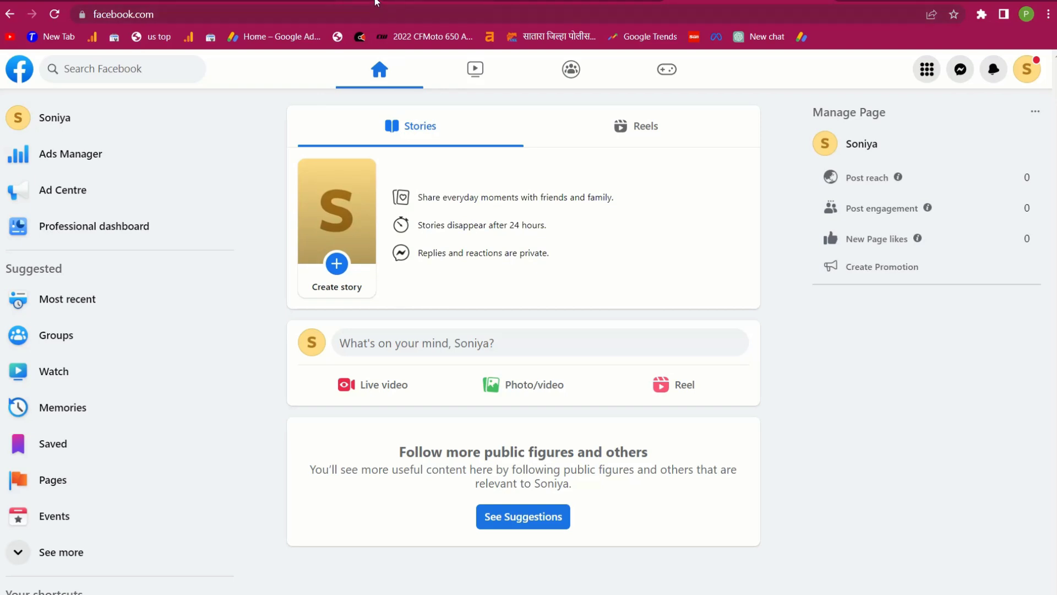
click(256, 3)
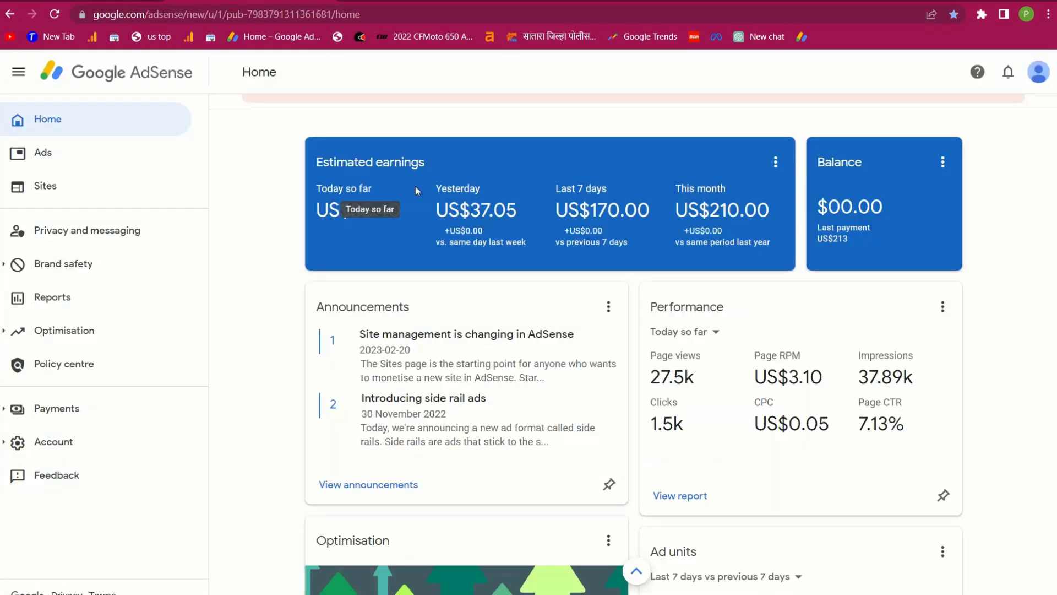
click(261, 161)
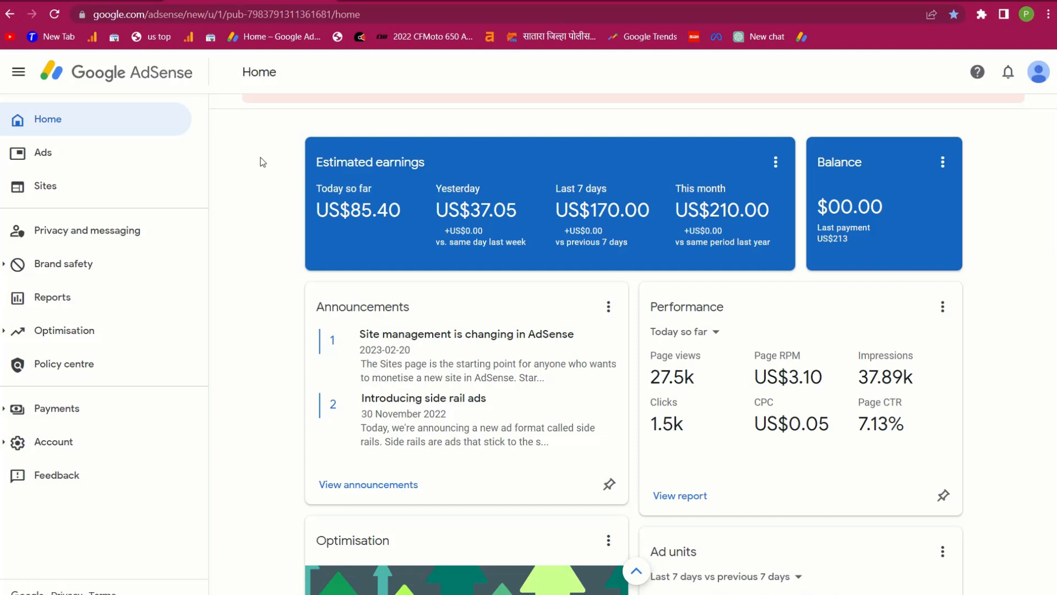
click(711, 1)
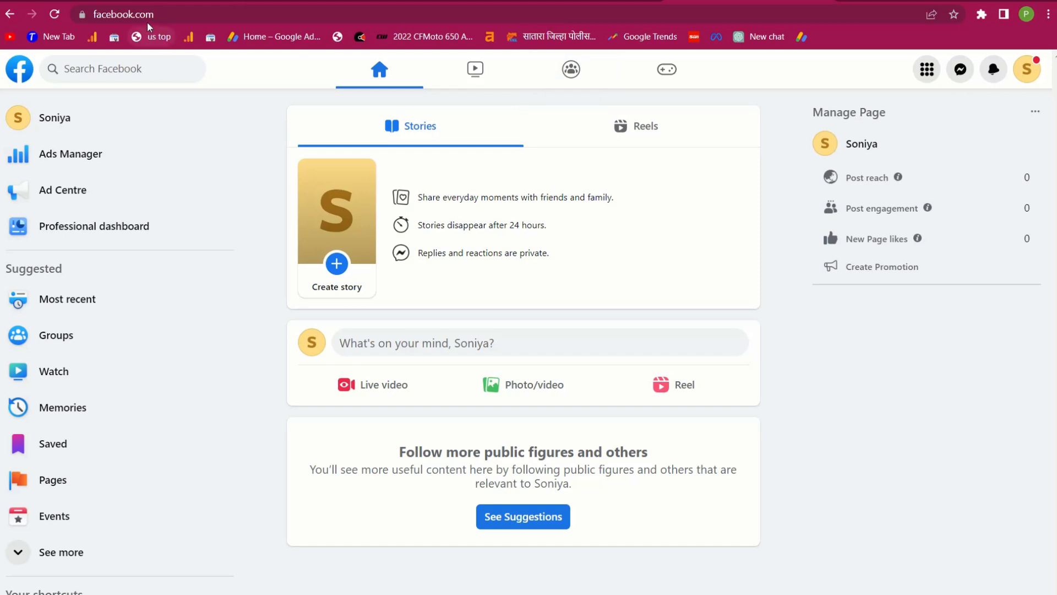
Log out of Facebook, begin a new Female account, then load the home feed as another account
click(1027, 69)
click(851, 361)
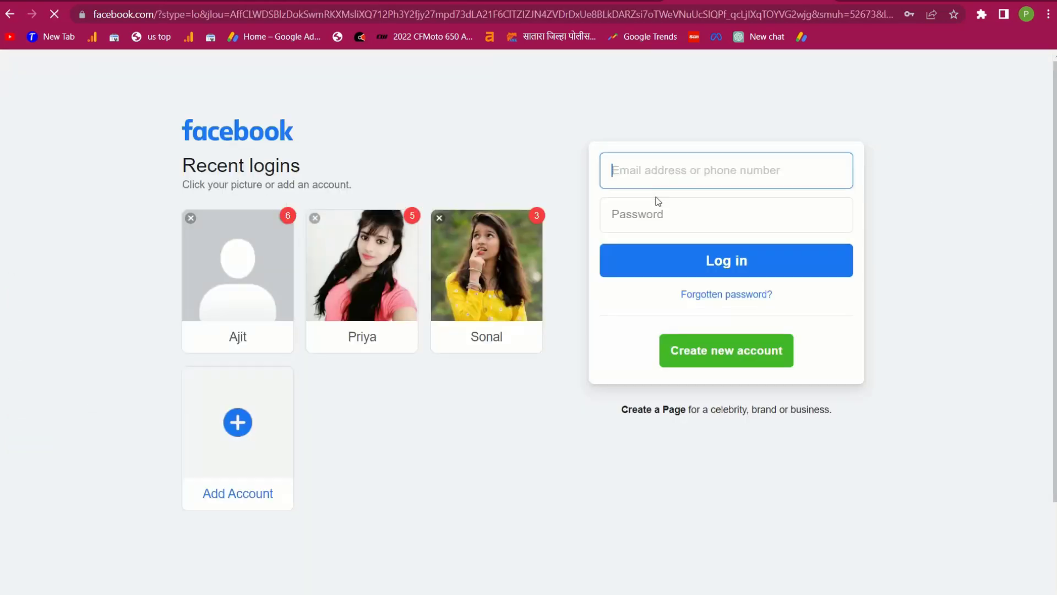
click(693, 346)
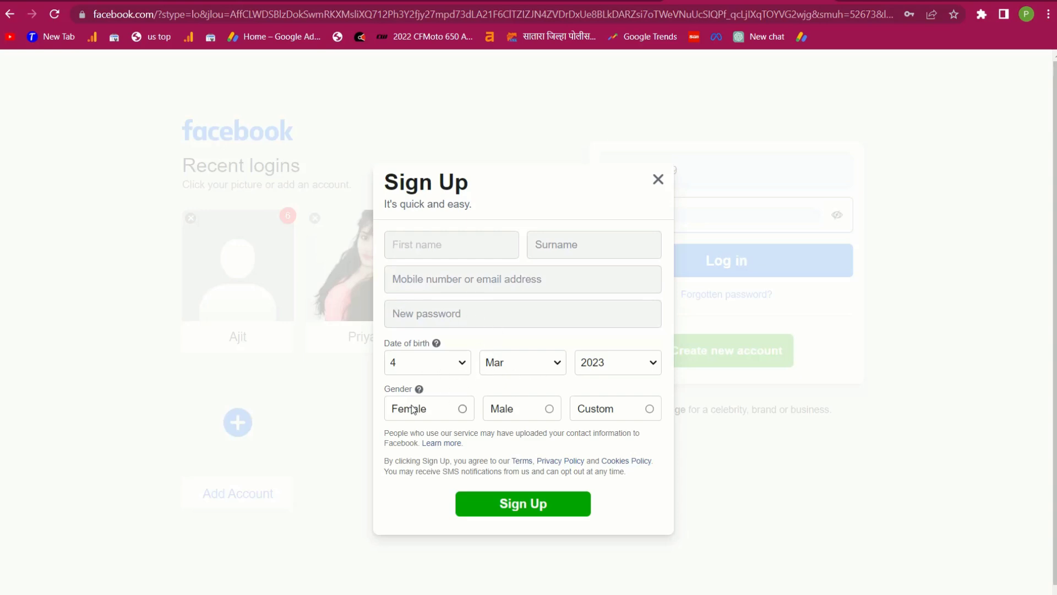
click(463, 410)
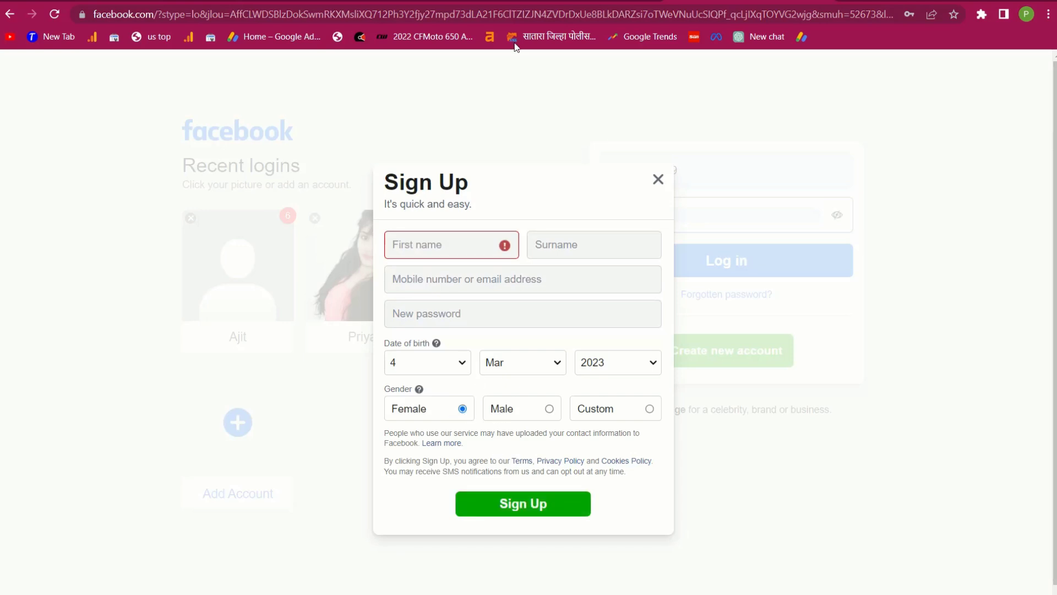
click(541, 36)
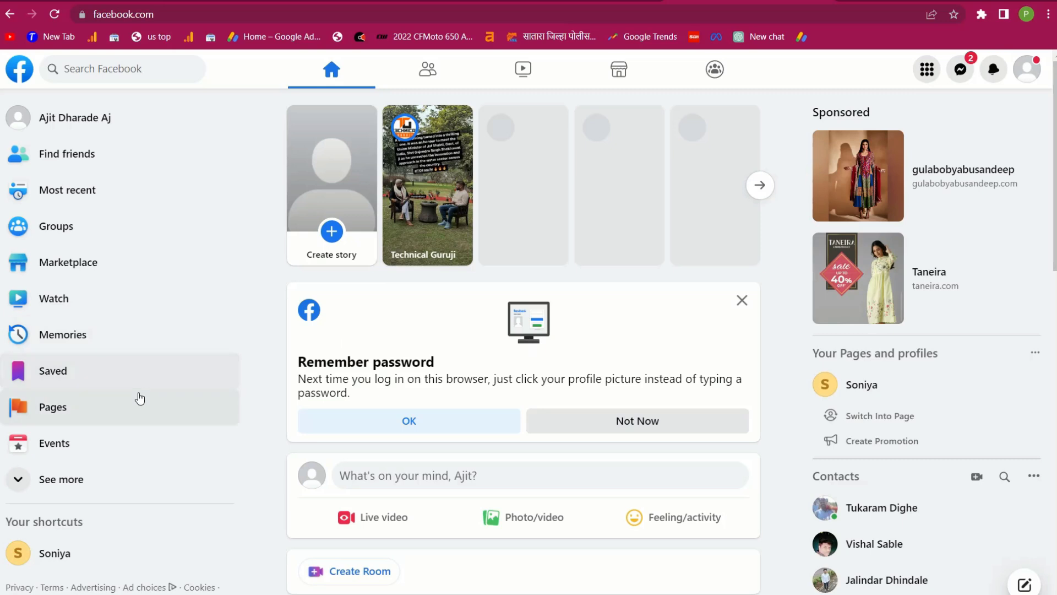
Expand the sidebar shortcuts with See more and go to the Pages section
scroll(140, 380, down, 2)
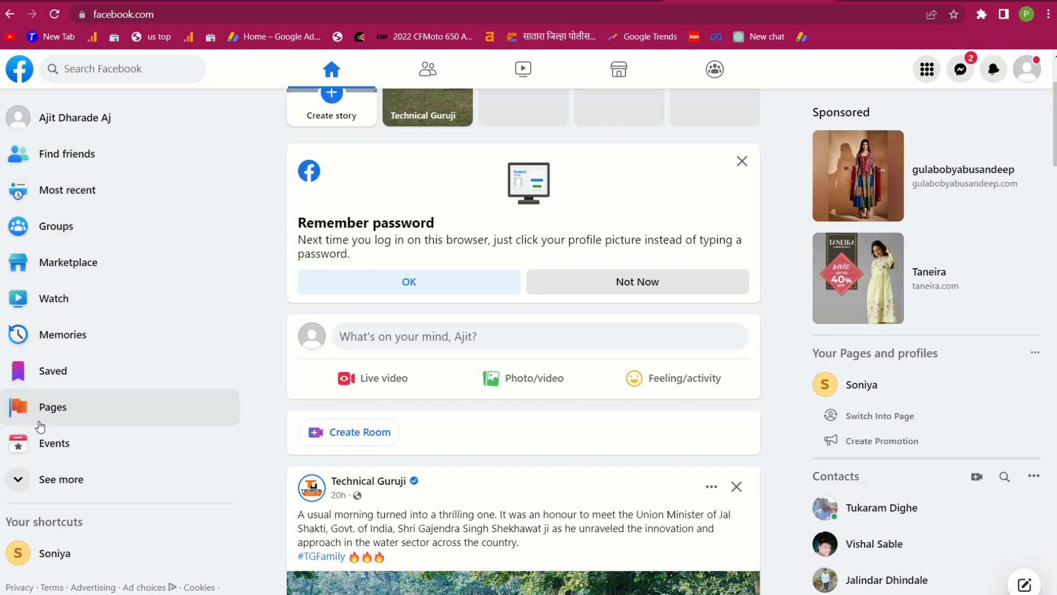
click(15, 487)
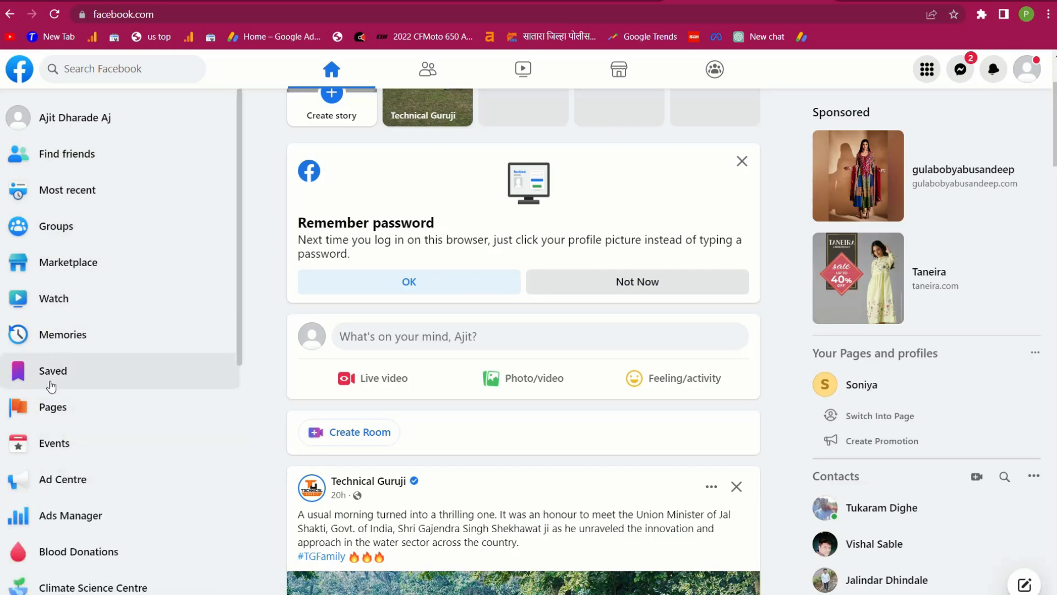
scroll(44, 484, down, 3)
click(41, 281)
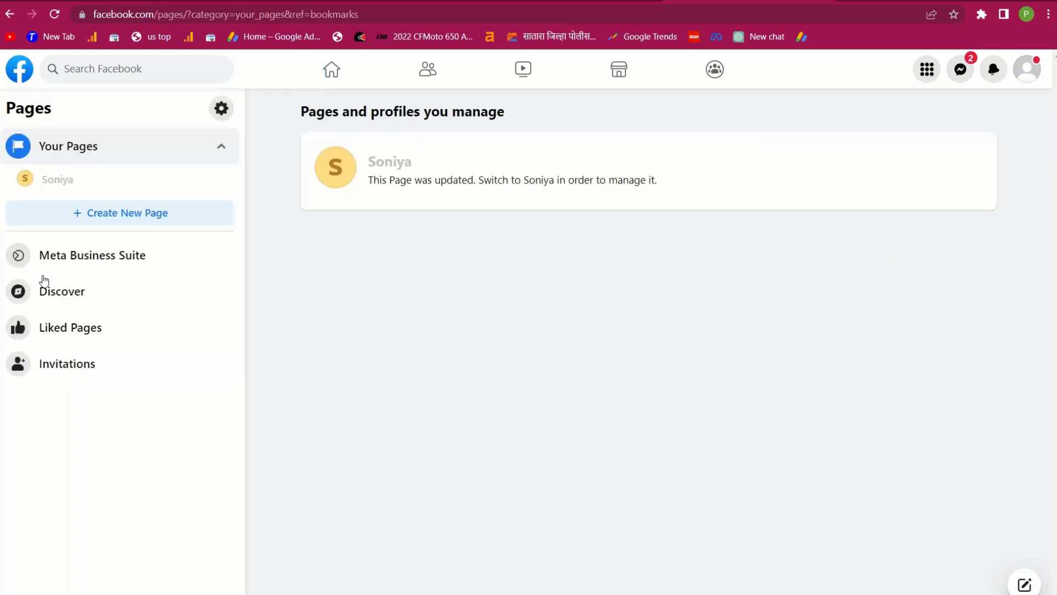
Start a new Page and enter its Page name
click(131, 214)
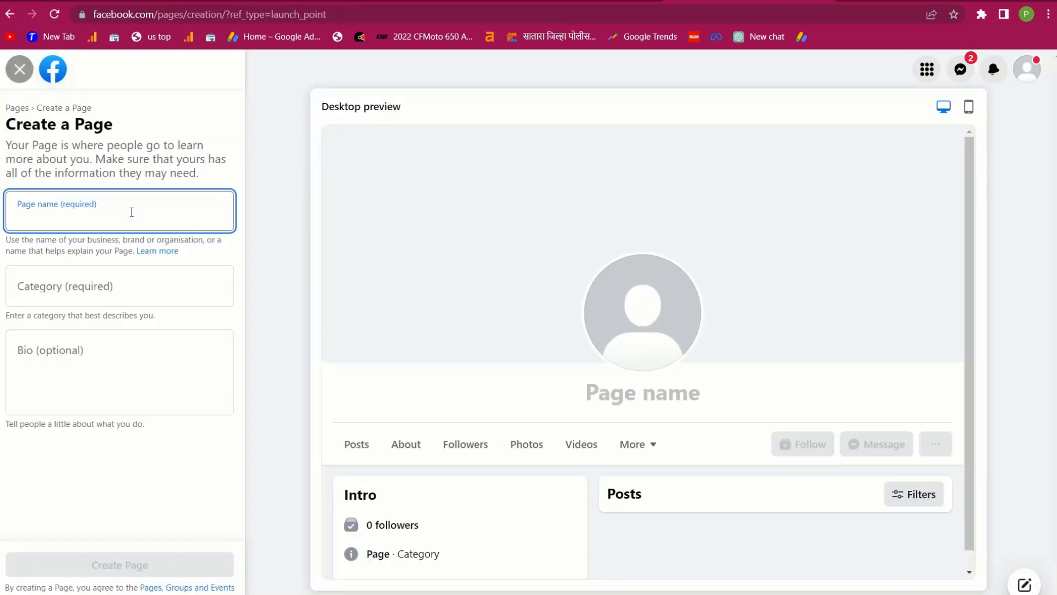
click(67, 217)
text(n)
key(BackSpace)
text(Soniya)
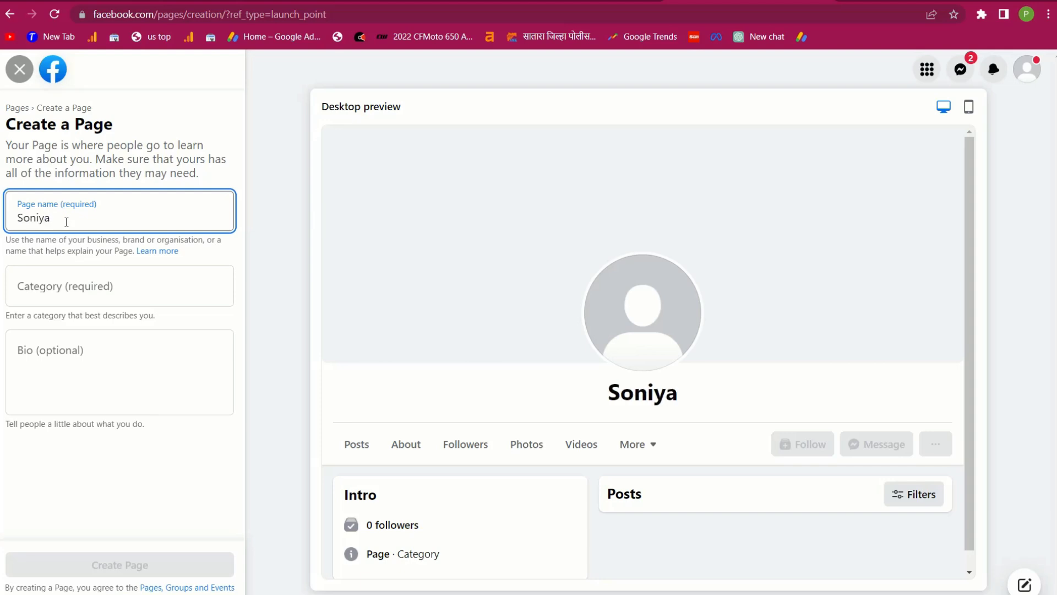
Set categories Entertainment website and Jobs and occupations, and write the bio 'Hii'
click(85, 287)
text(ent)
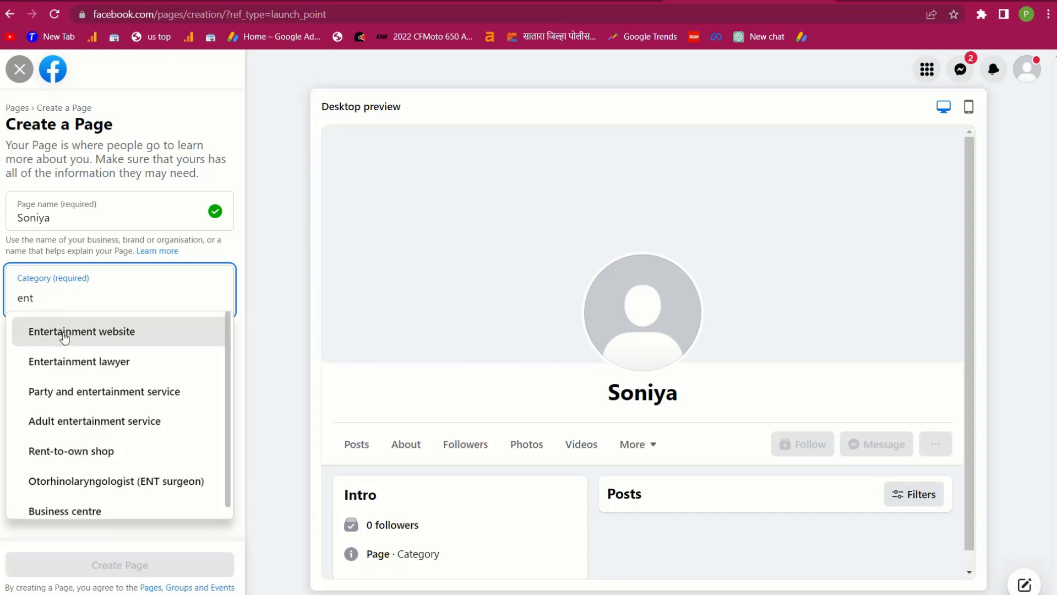
click(64, 337)
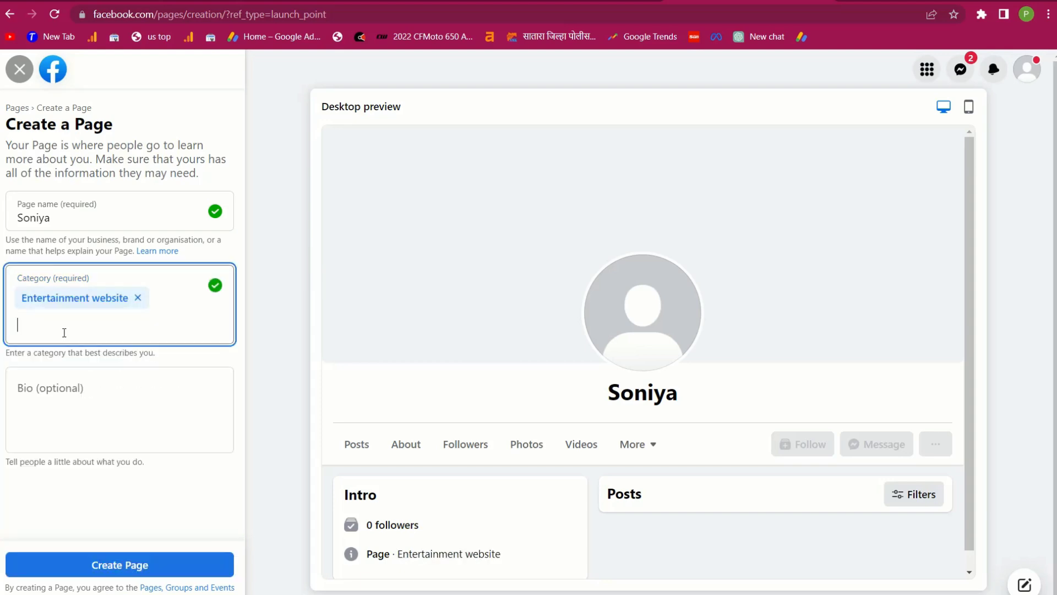
text(job)
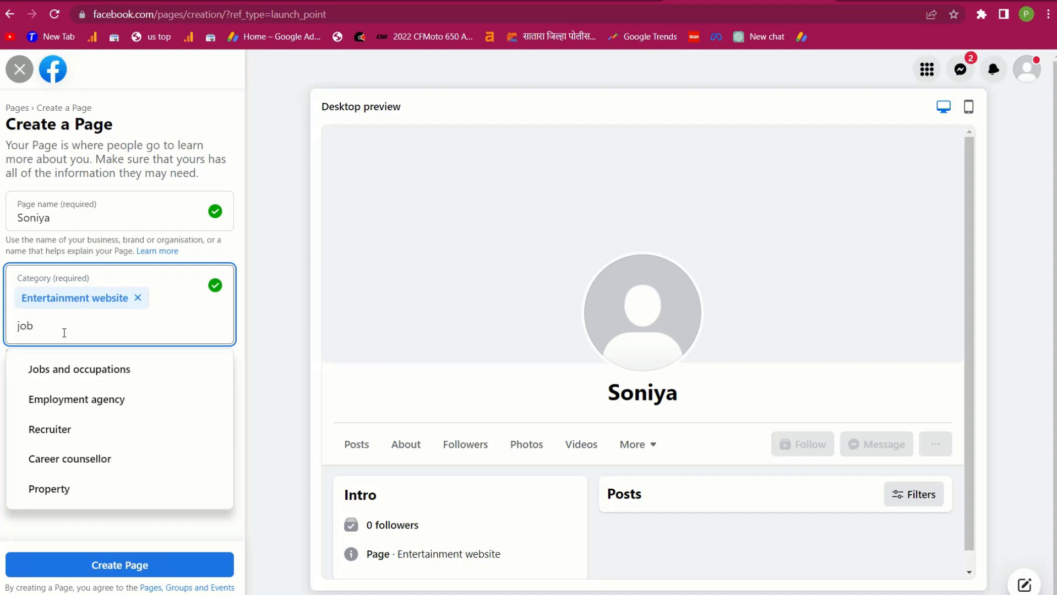
click(74, 374)
click(77, 431)
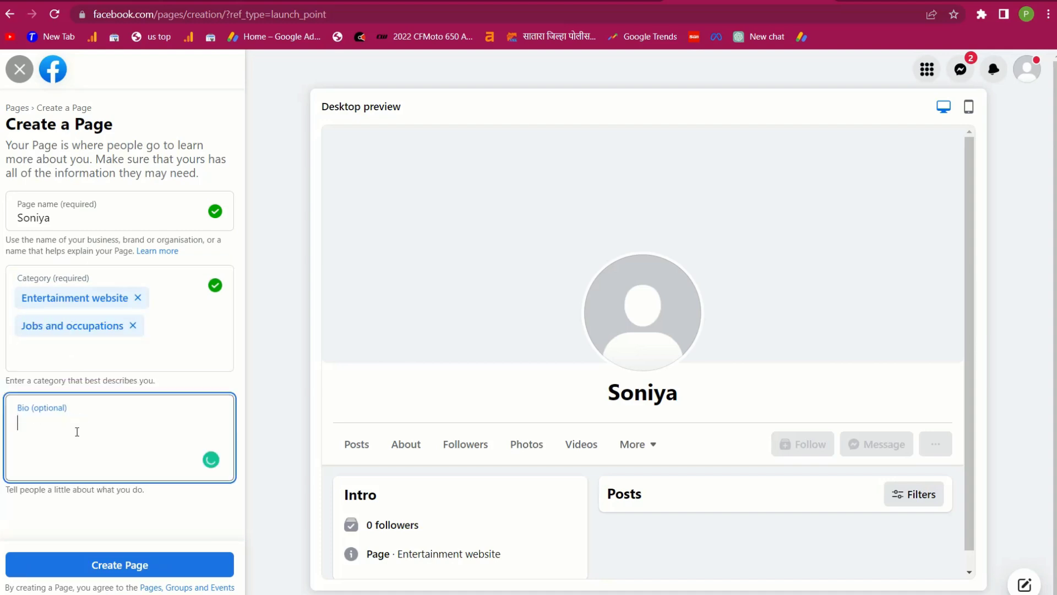
text(Hii)
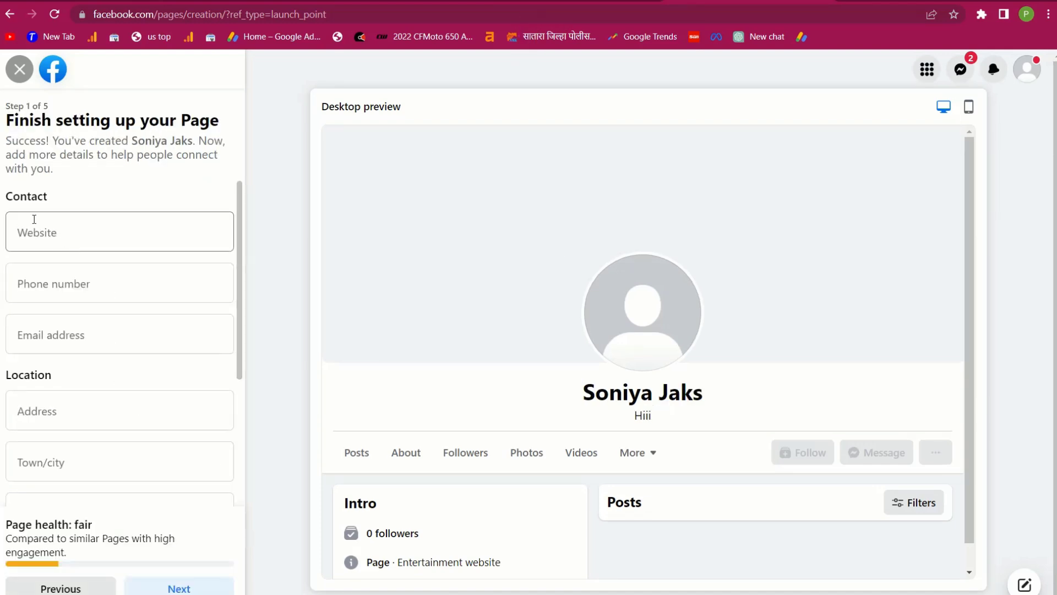
Copy the Google Trends address into the Page's Website field, trimming the trends/?geo=US path
drag(6, 196, 63, 218)
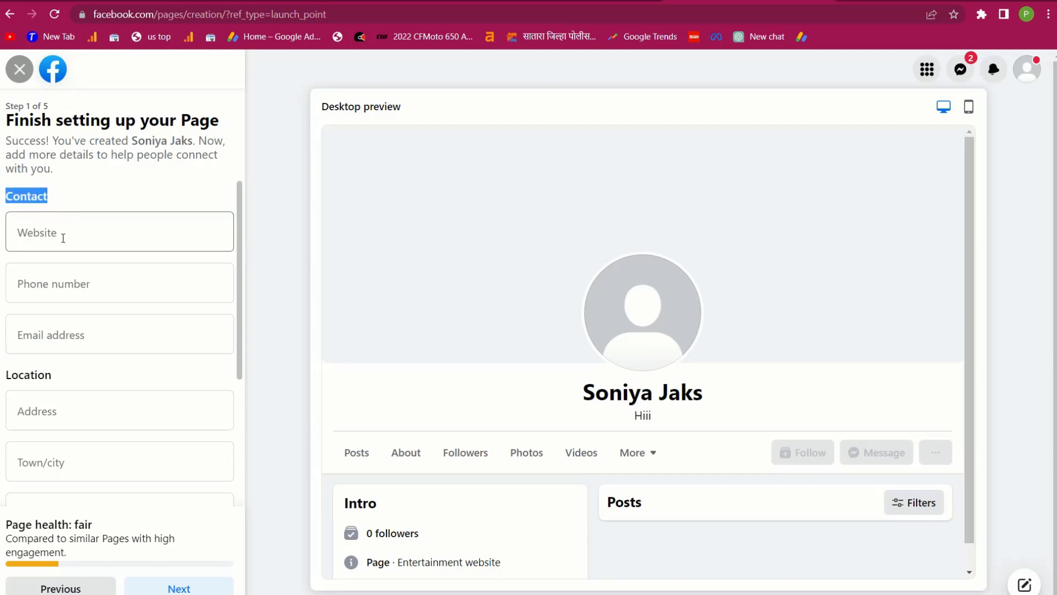
click(521, 2)
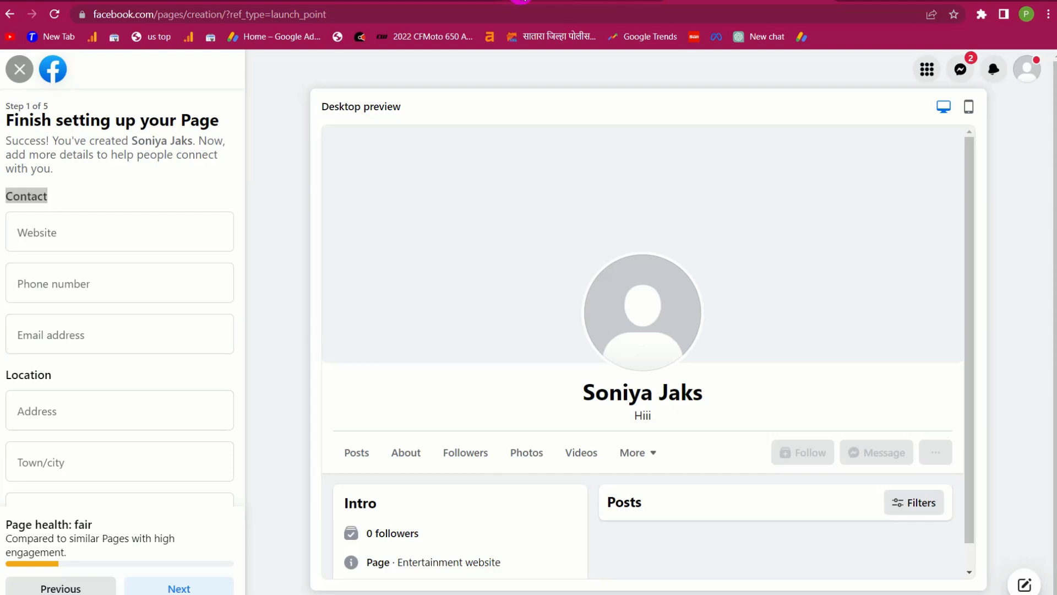
click(378, 4)
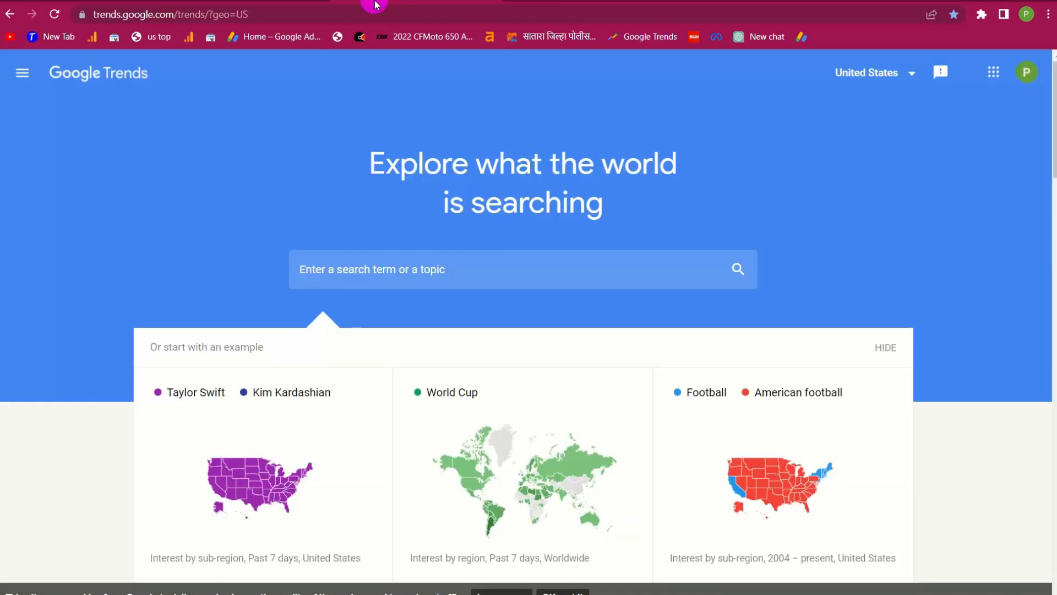
click(350, 8)
key(ctrl+c)
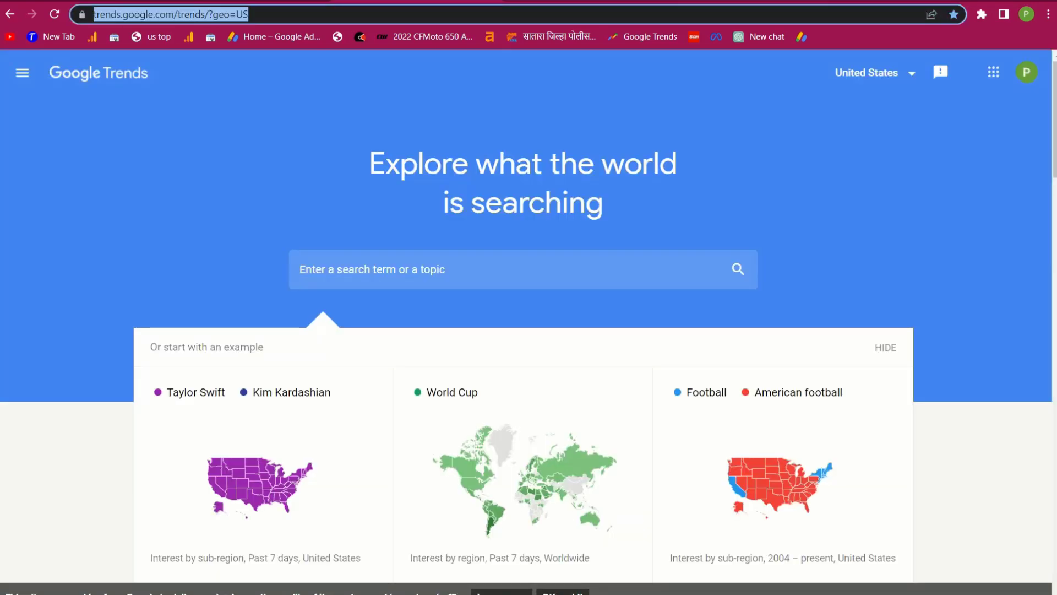
click(666, 2)
click(144, 229)
key(ctrl+v)
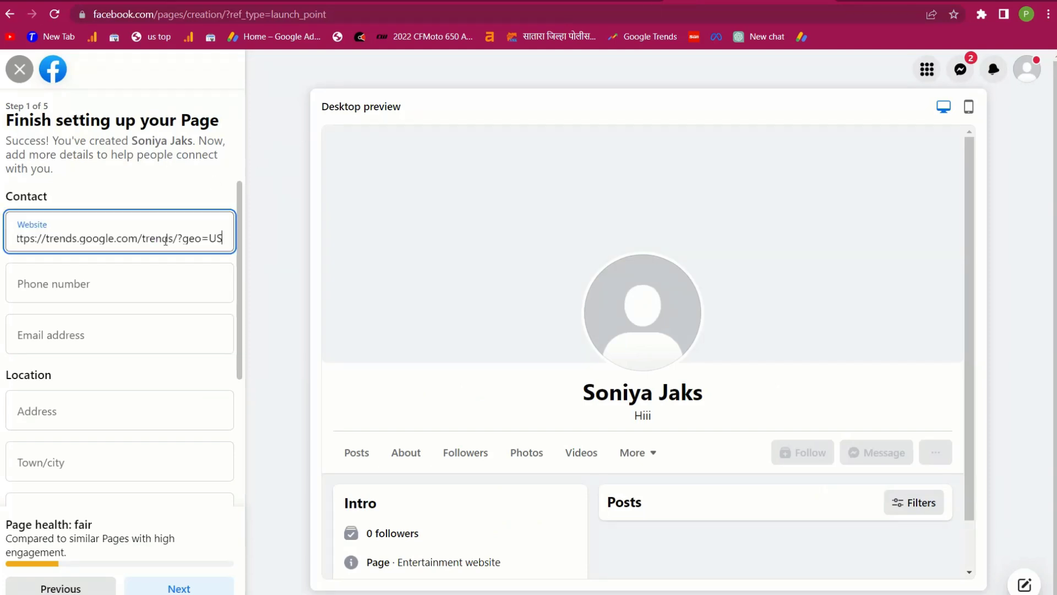
drag(141, 237, 337, 243)
key(BackSpace)
key(ctrl+a)
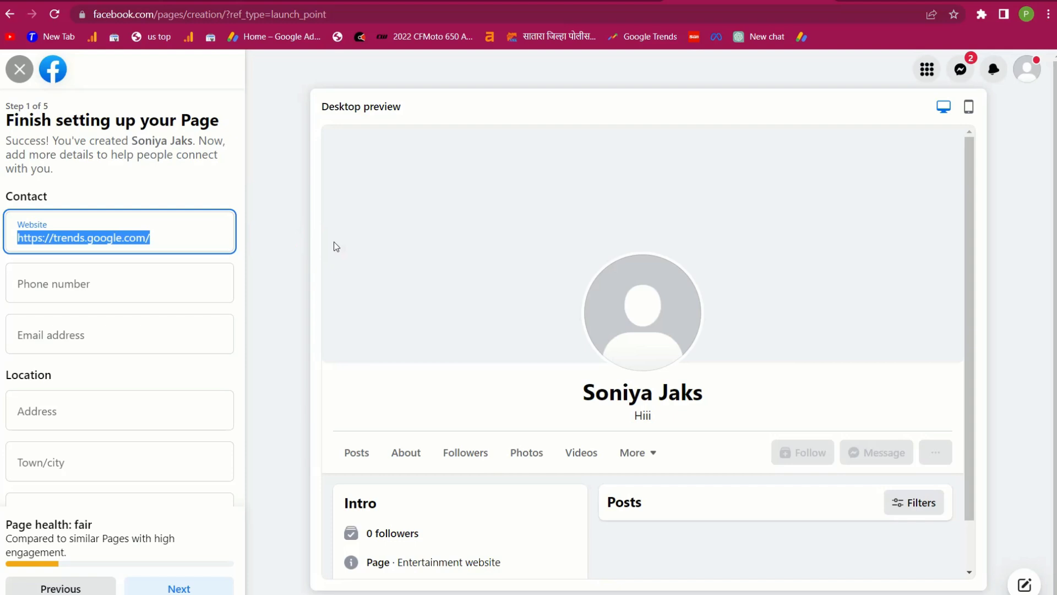
Enter the Page's contact phone number and e-mail address
click(81, 285)
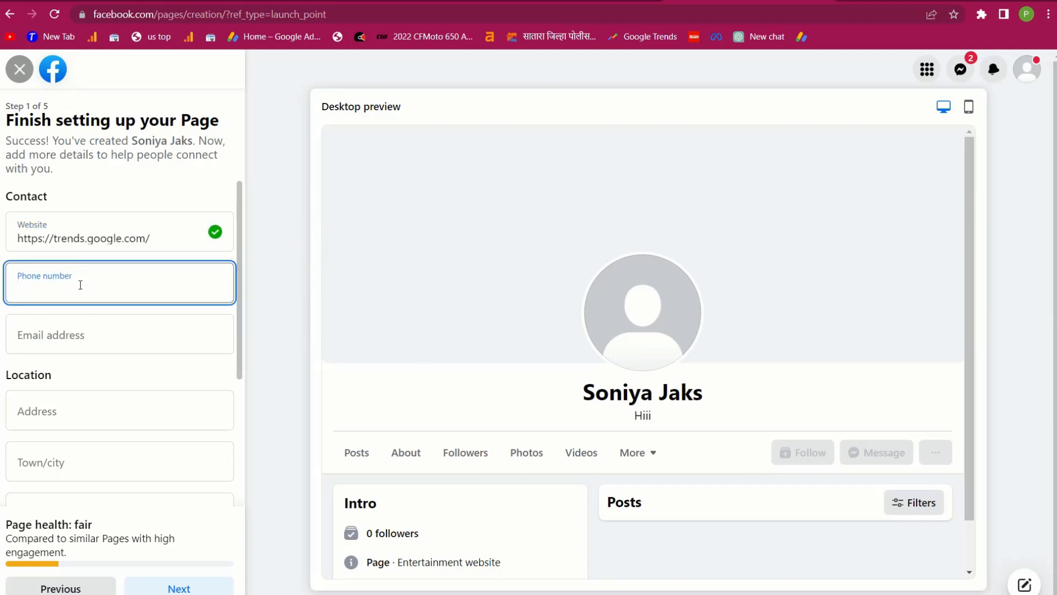
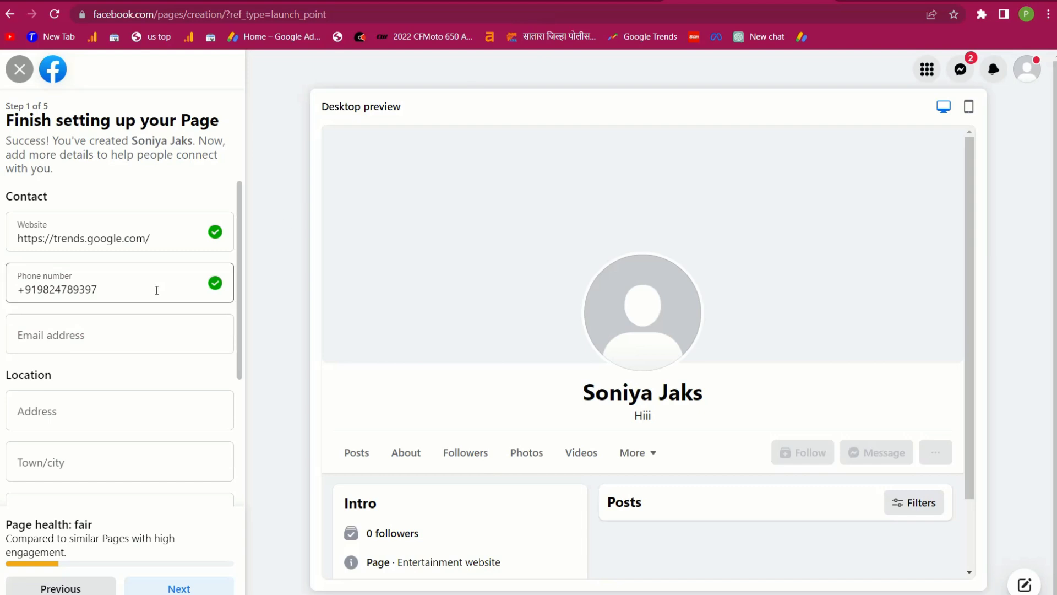
click(88, 337)
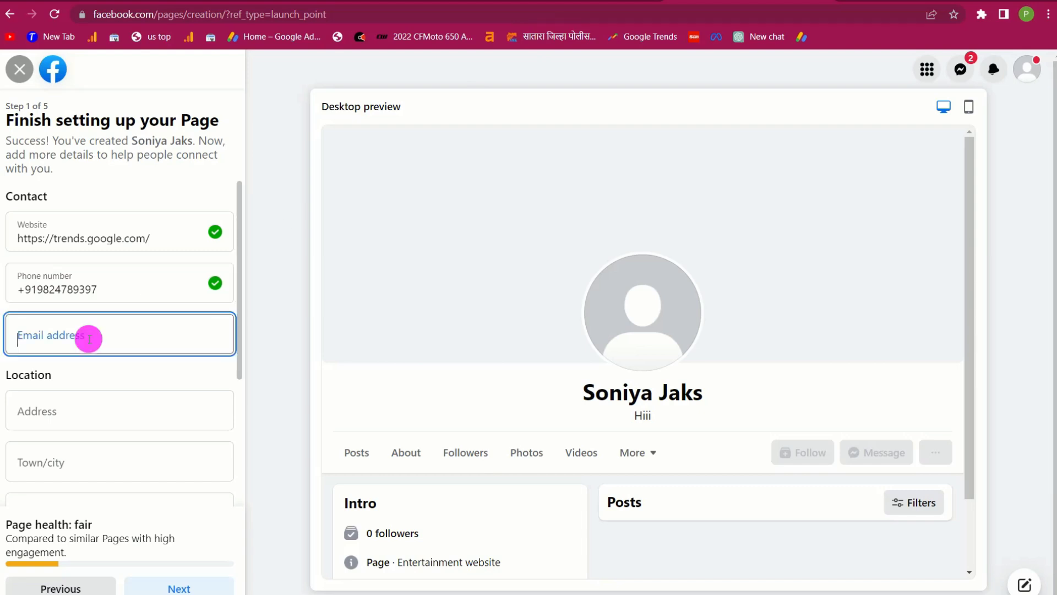
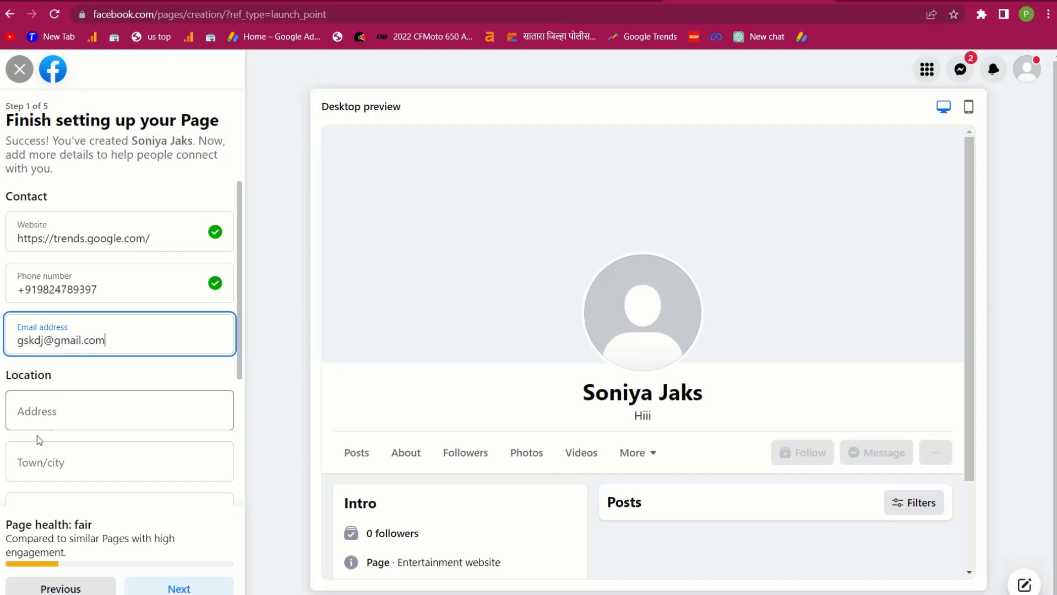
Enter the street address, Thane as town, and the postcode, mark hours Always open, and continue
scroll(61, 415, down, 2)
click(68, 323)
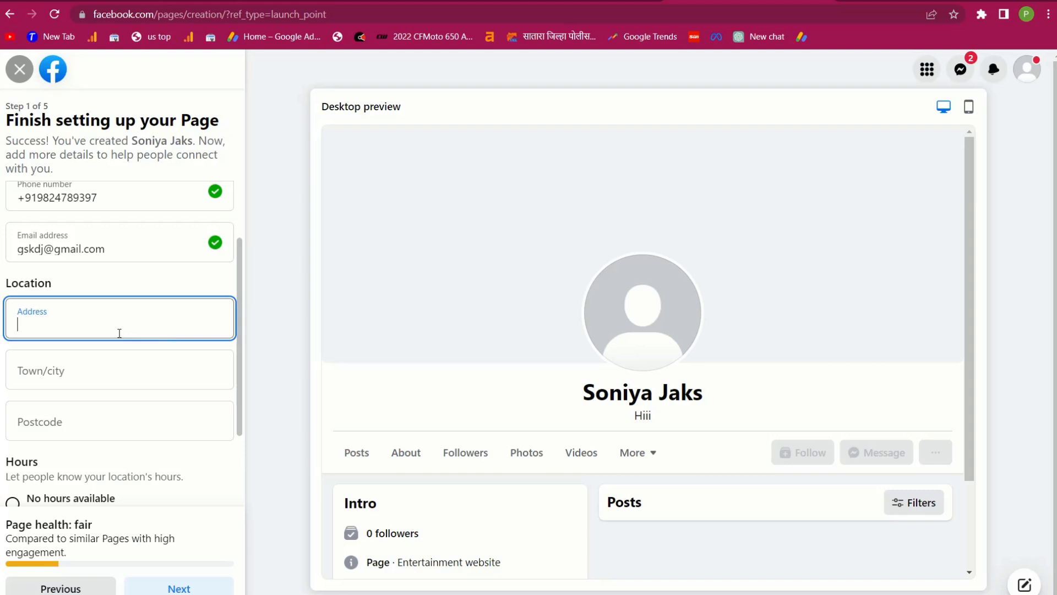
scroll(119, 333, down, 1)
text(mum)
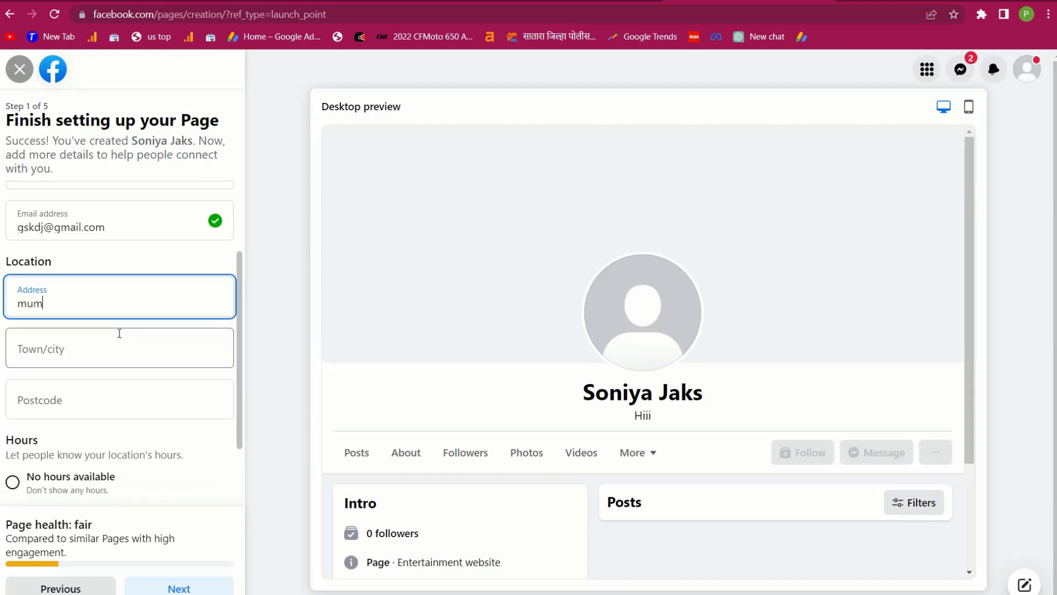
text(biai)
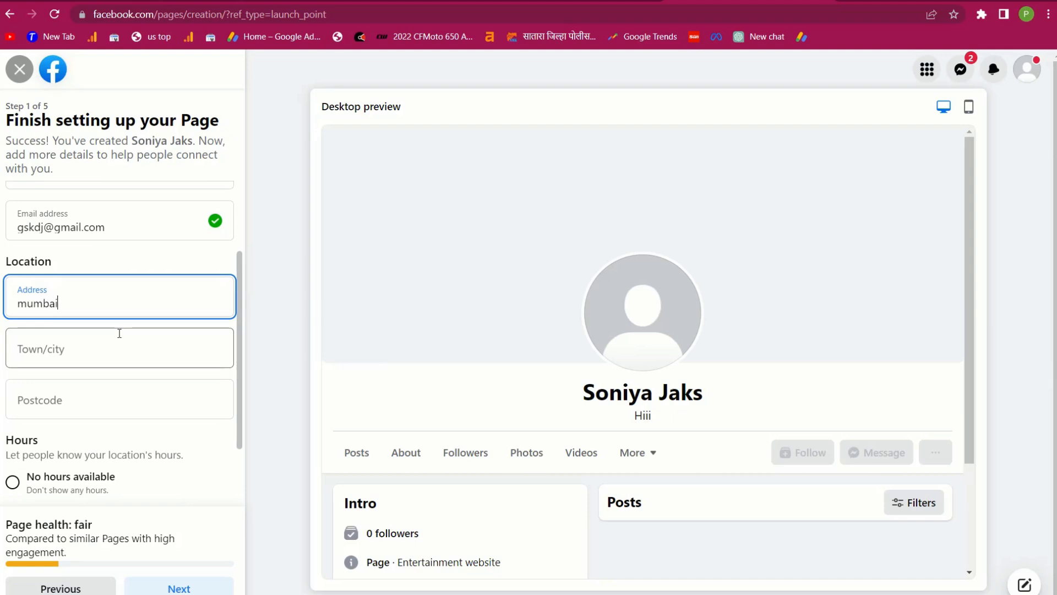
click(70, 361)
scroll(67, 361, down, 1)
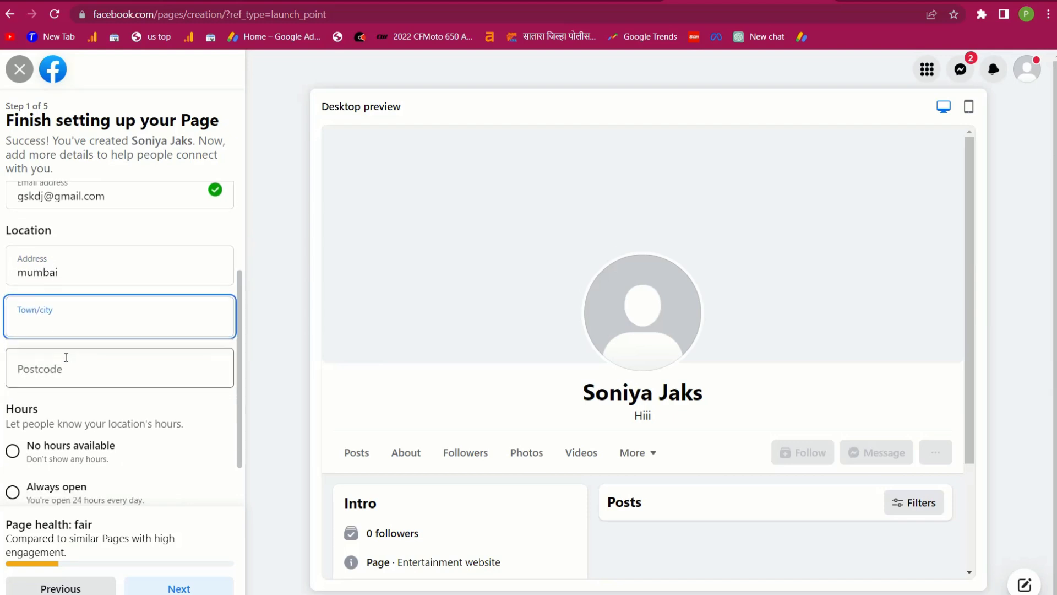
text(thane)
click(63, 358)
click(50, 304)
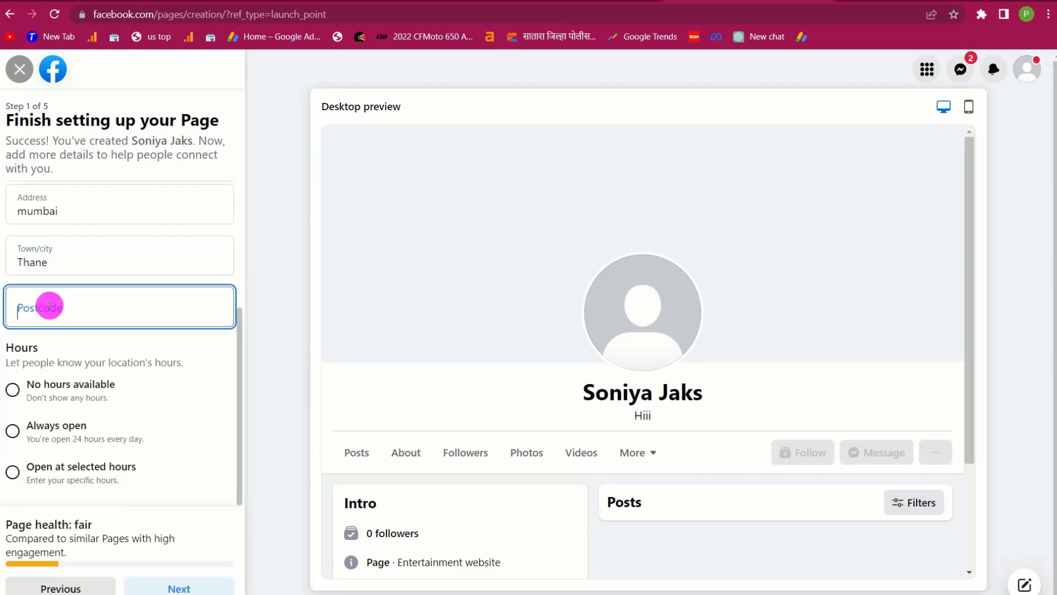
text(400080)
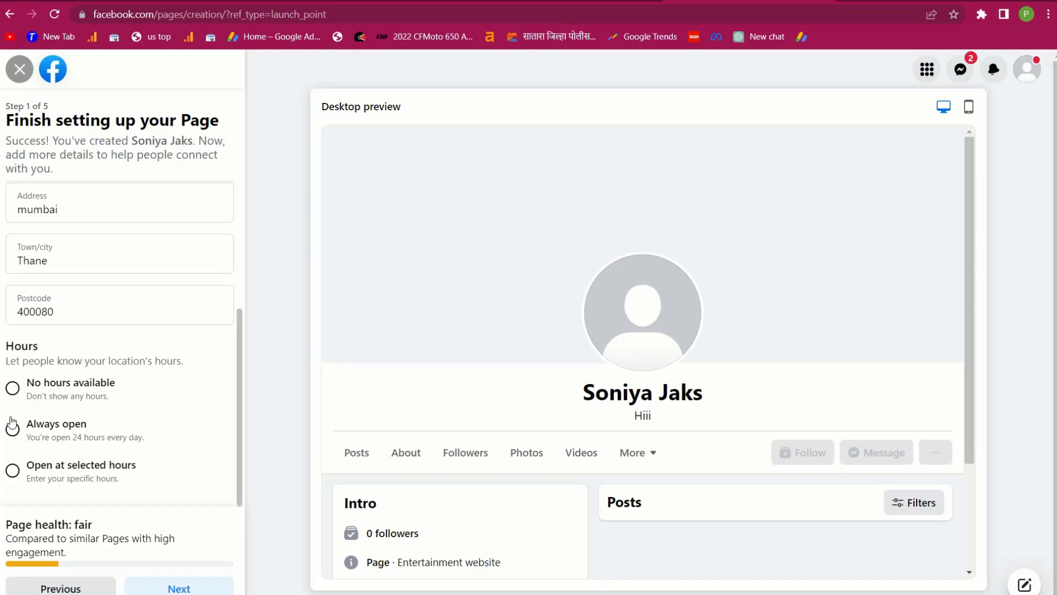
click(12, 432)
click(166, 589)
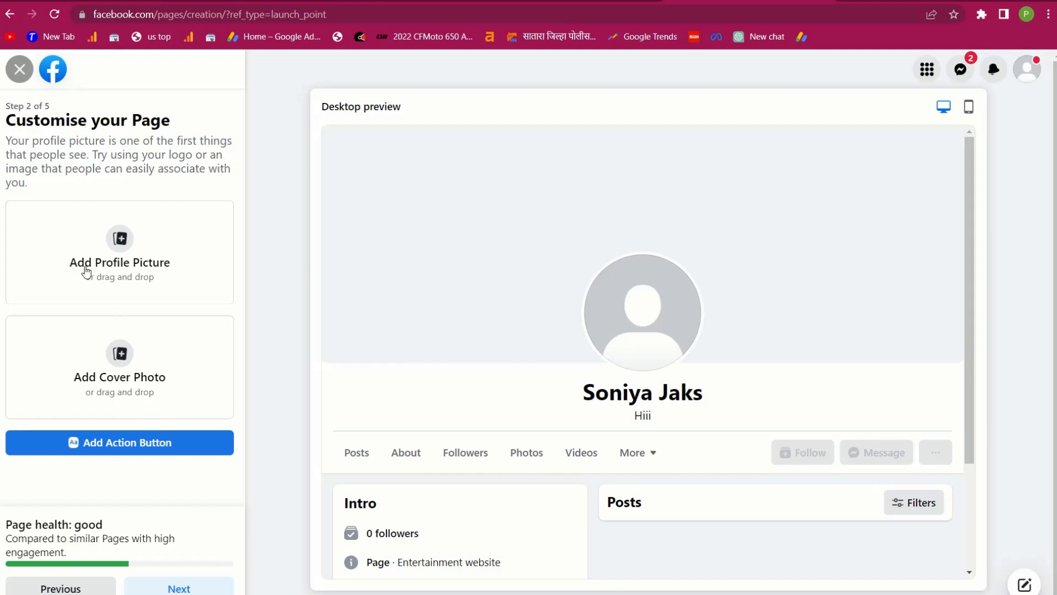
Add a profile picture and upload SHOULDER EXERCISE.jpg as the Page cover photo
click(127, 260)
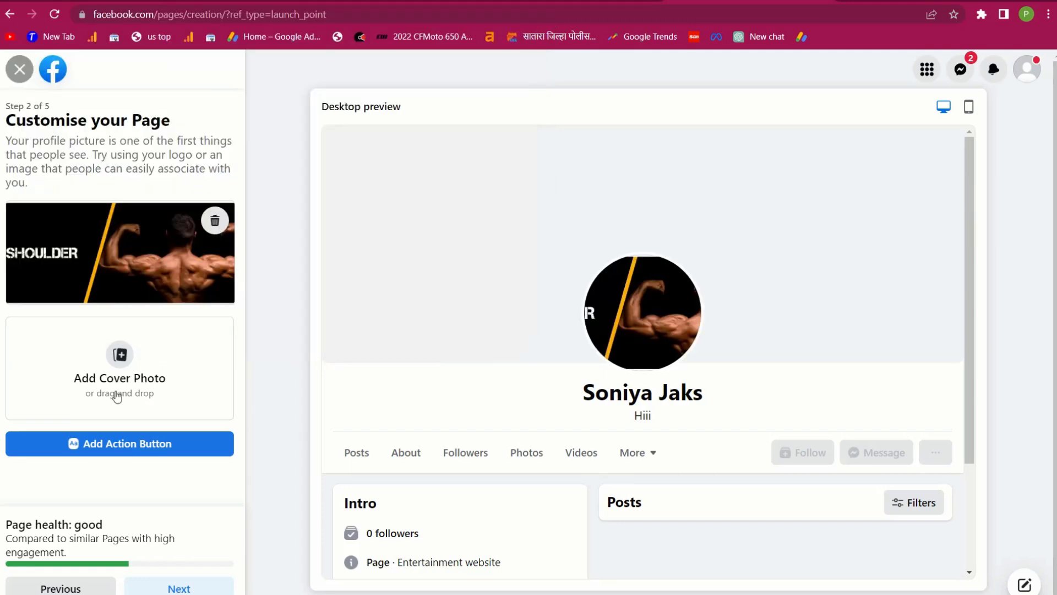
click(120, 355)
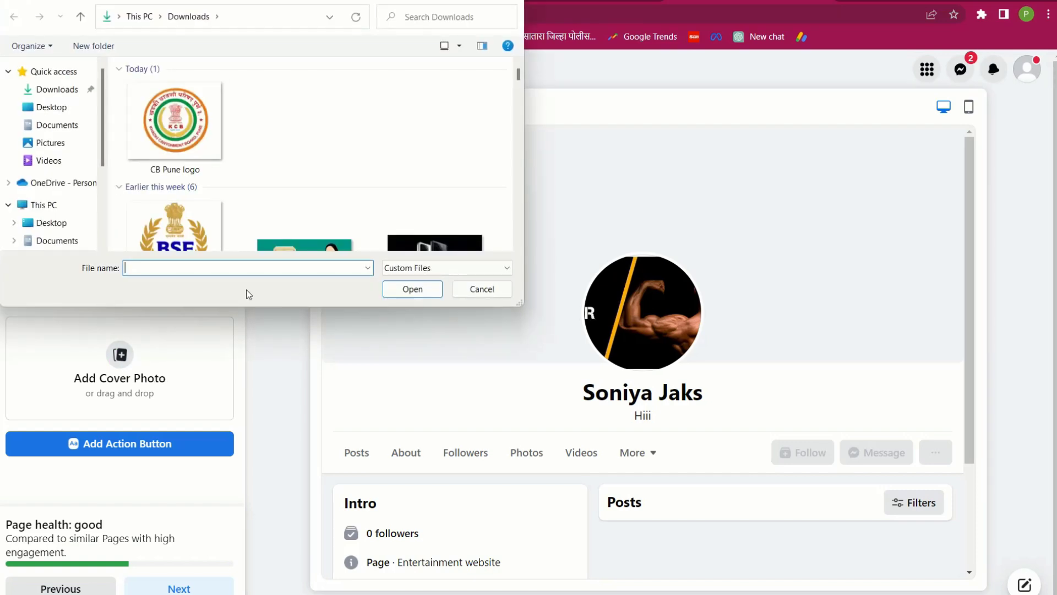
text(sho)
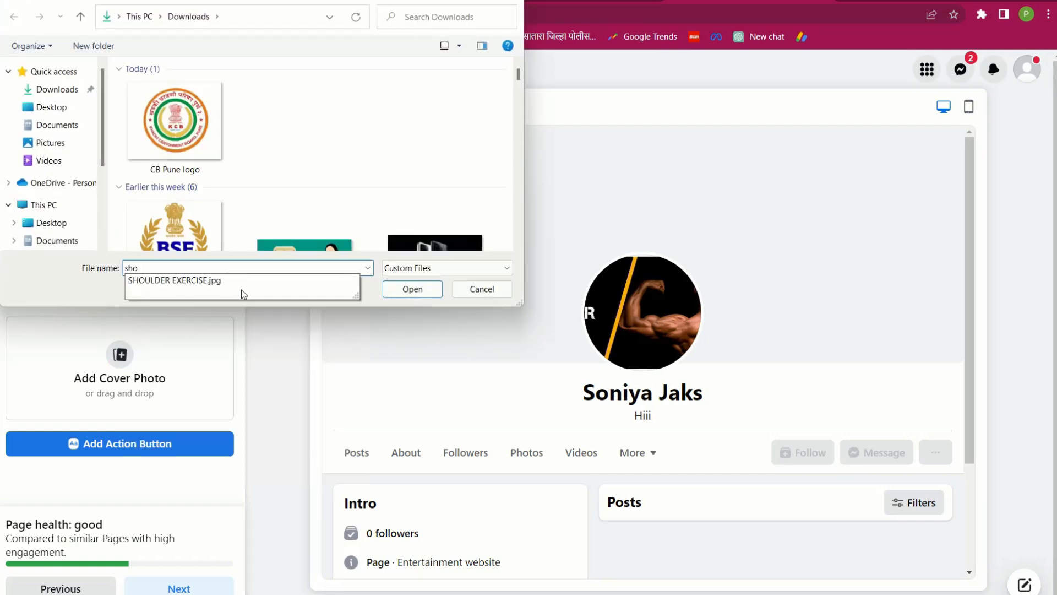
click(168, 275)
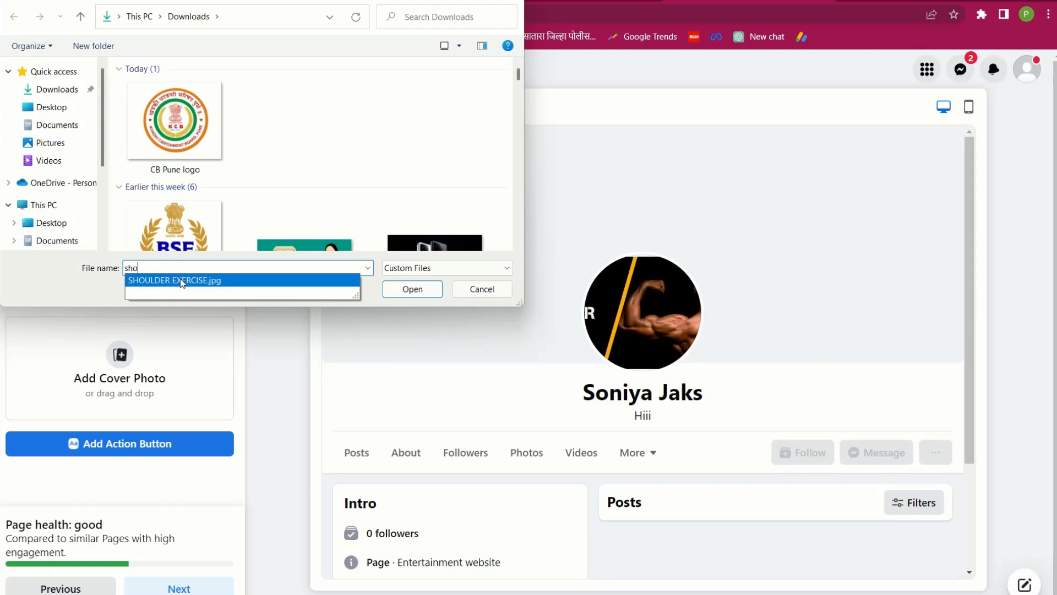
click(180, 279)
click(412, 289)
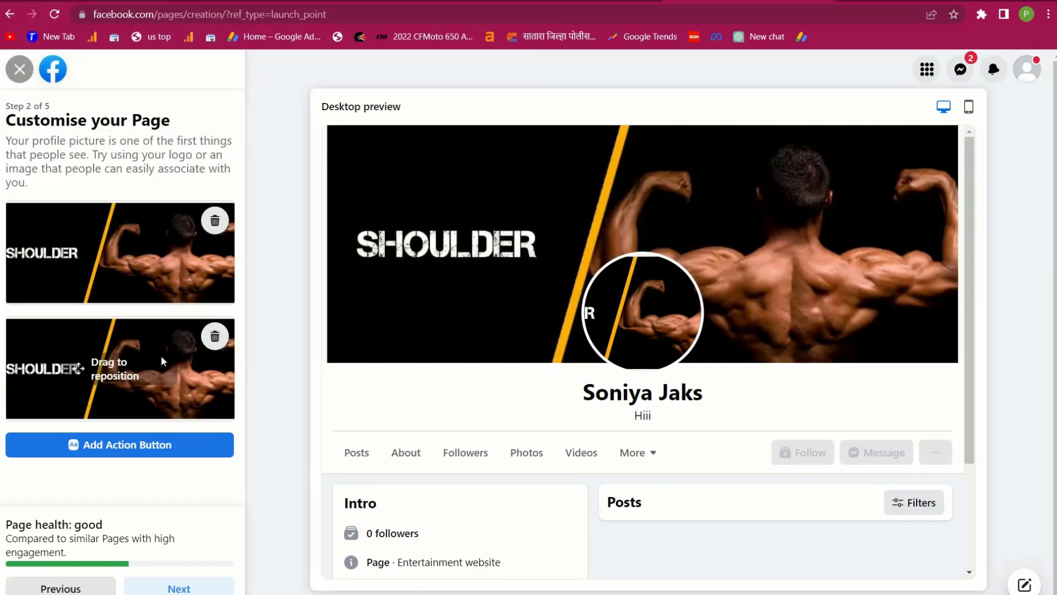
click(99, 445)
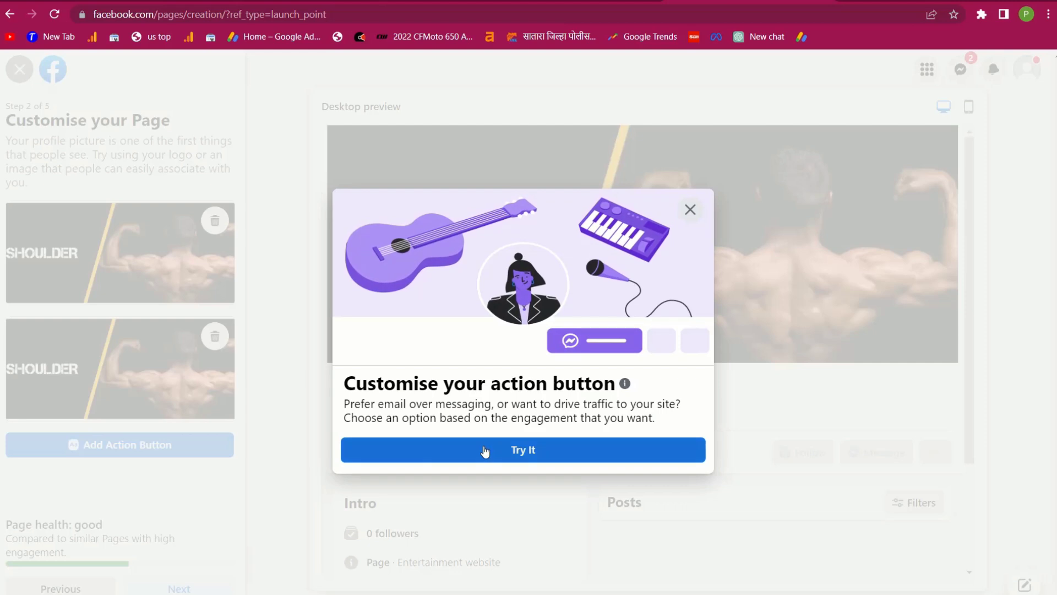
click(481, 449)
scroll(481, 449, down, 3)
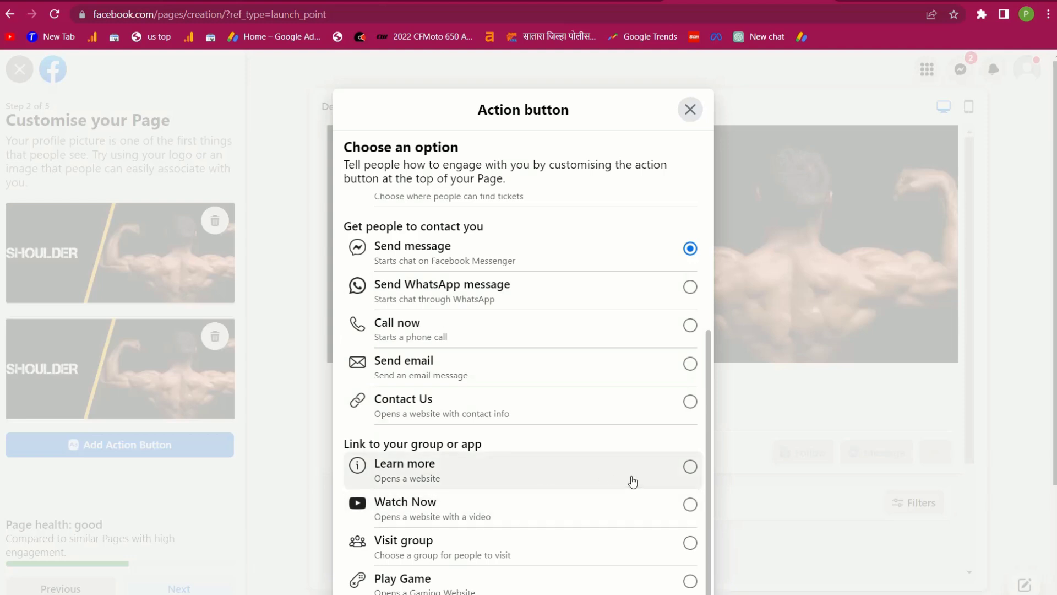
click(692, 468)
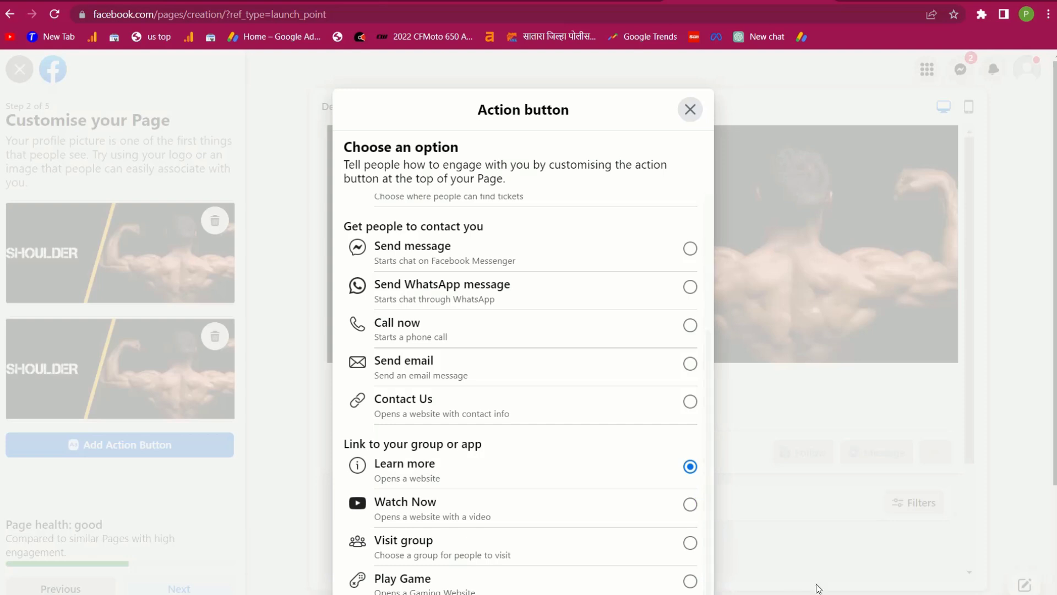
scroll(1052, 435, down, 3)
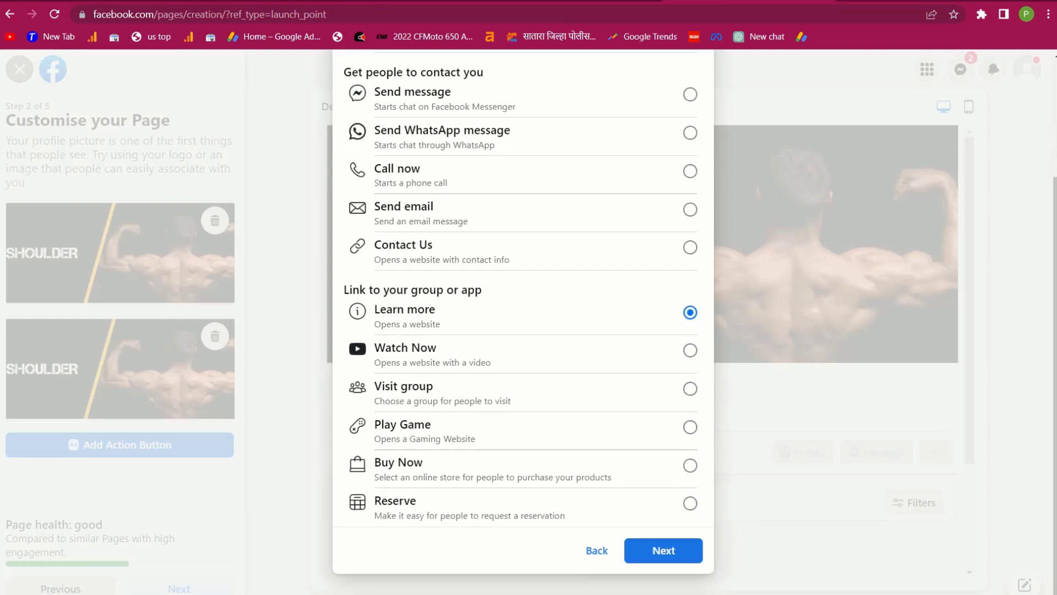
click(666, 551)
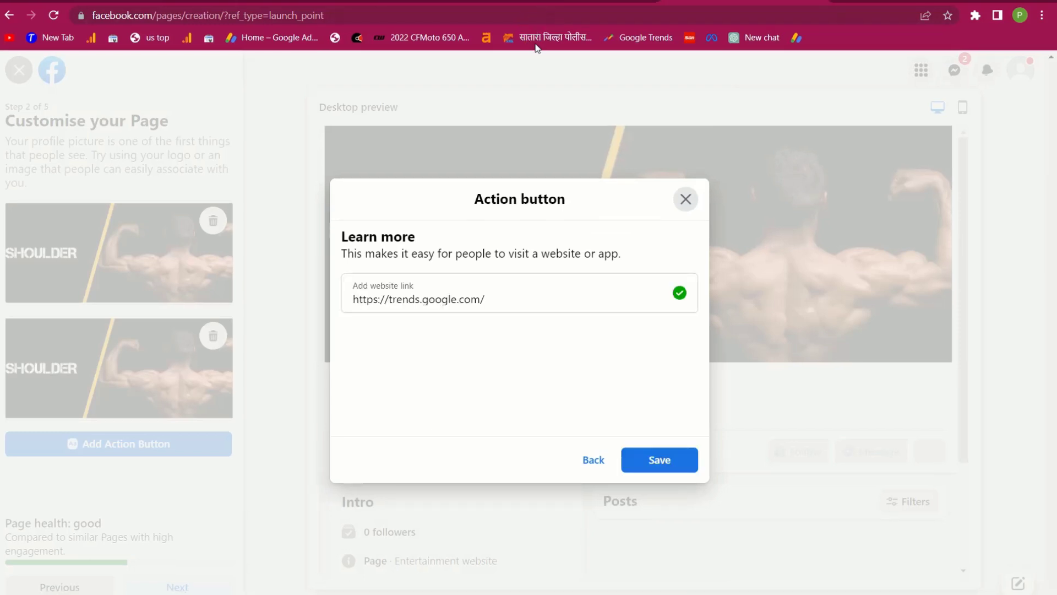
click(649, 461)
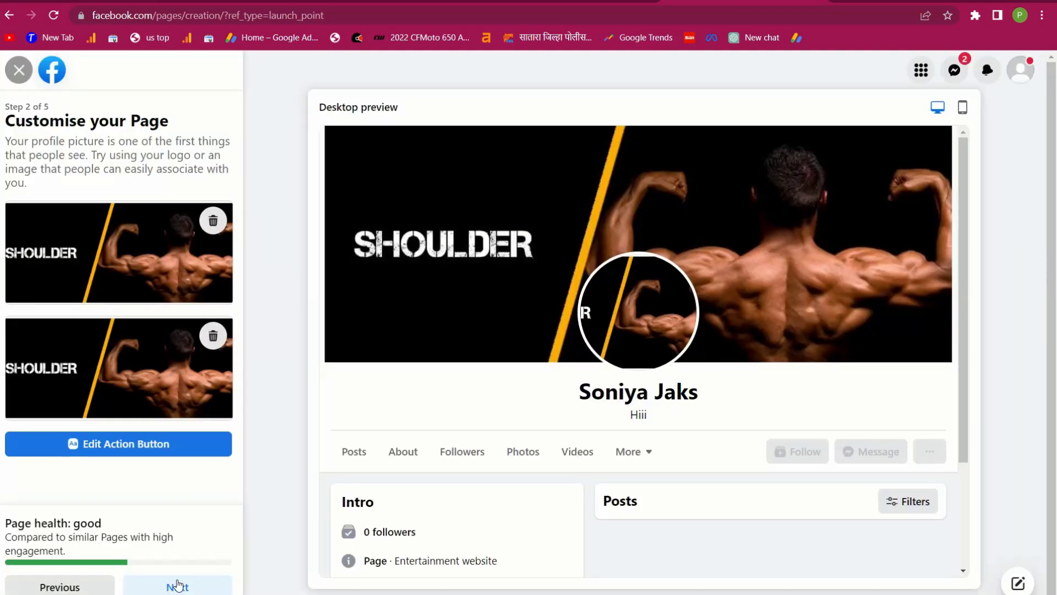
click(173, 586)
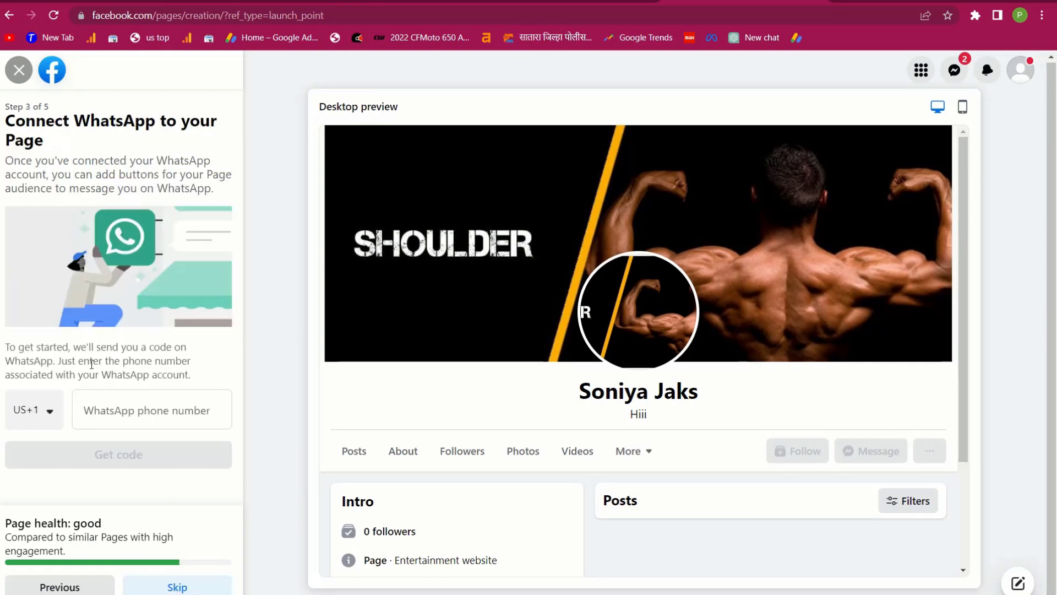
Change the WhatsApp country code to India +91, then skip connecting WhatsApp
click(124, 407)
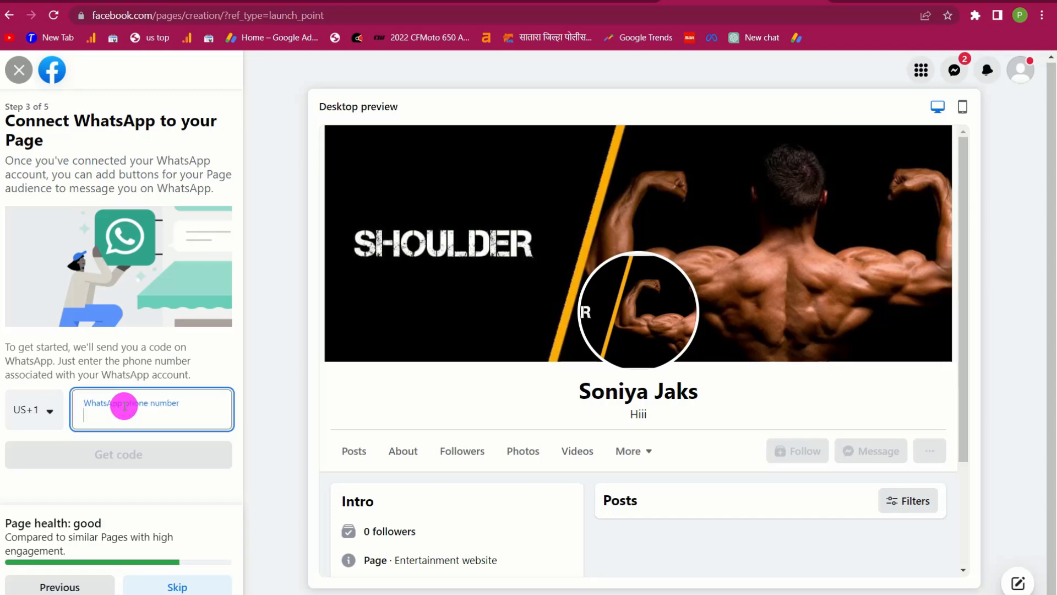
click(33, 413)
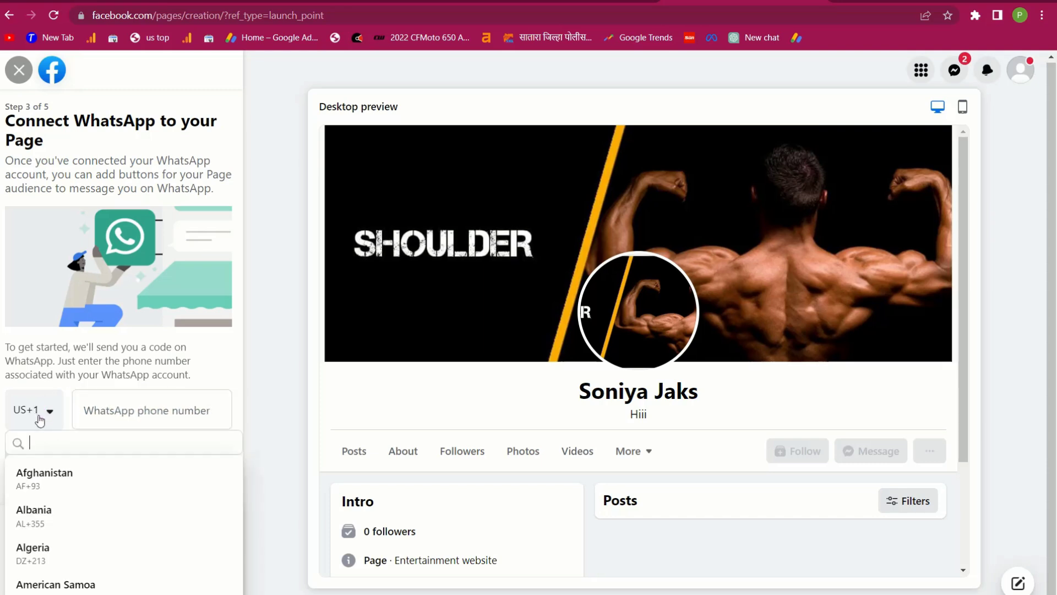
text(91)
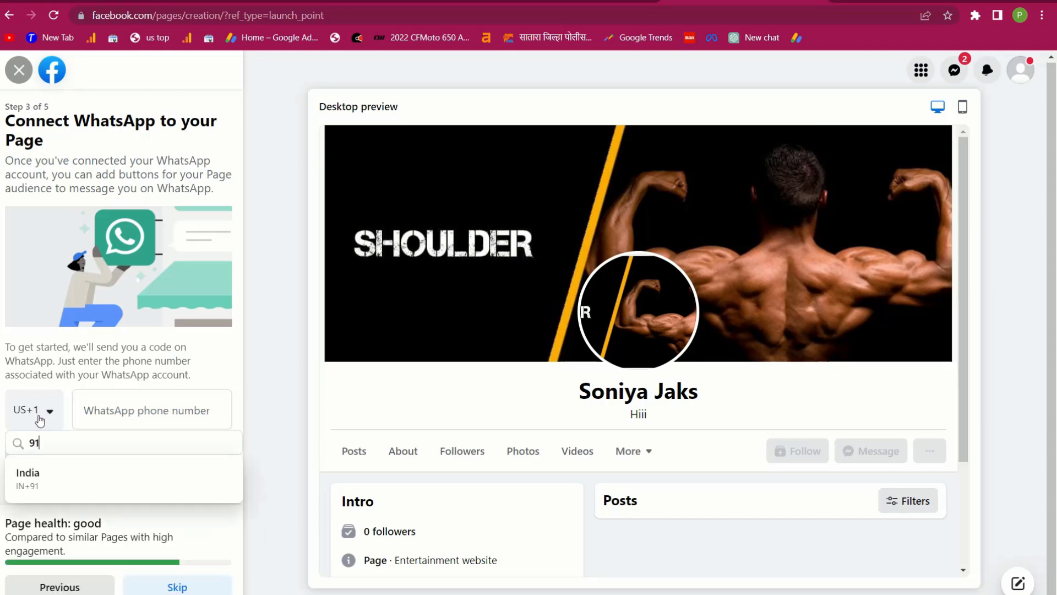
click(35, 482)
click(113, 417)
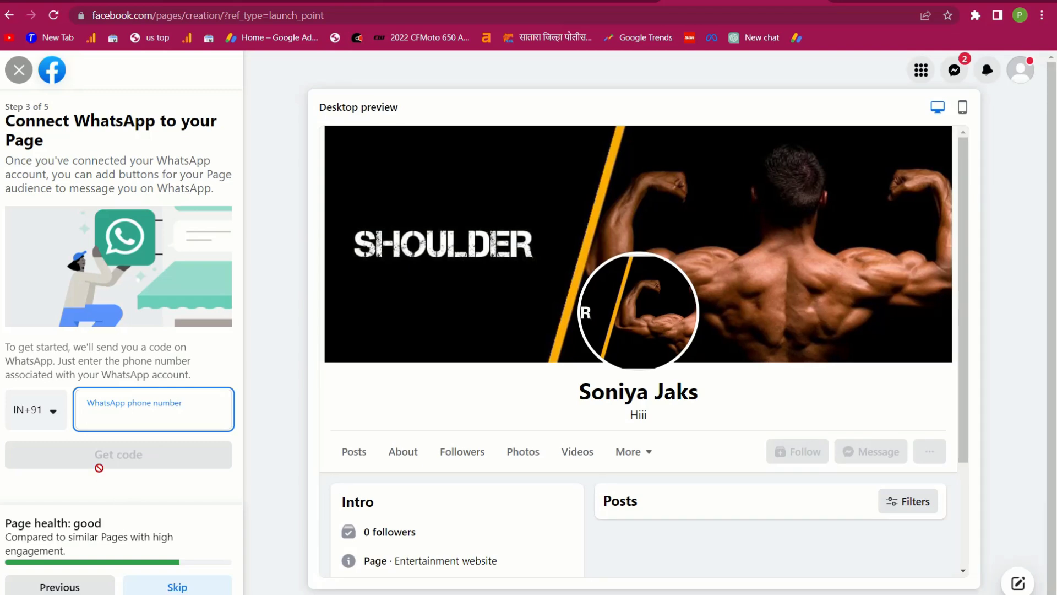
click(169, 588)
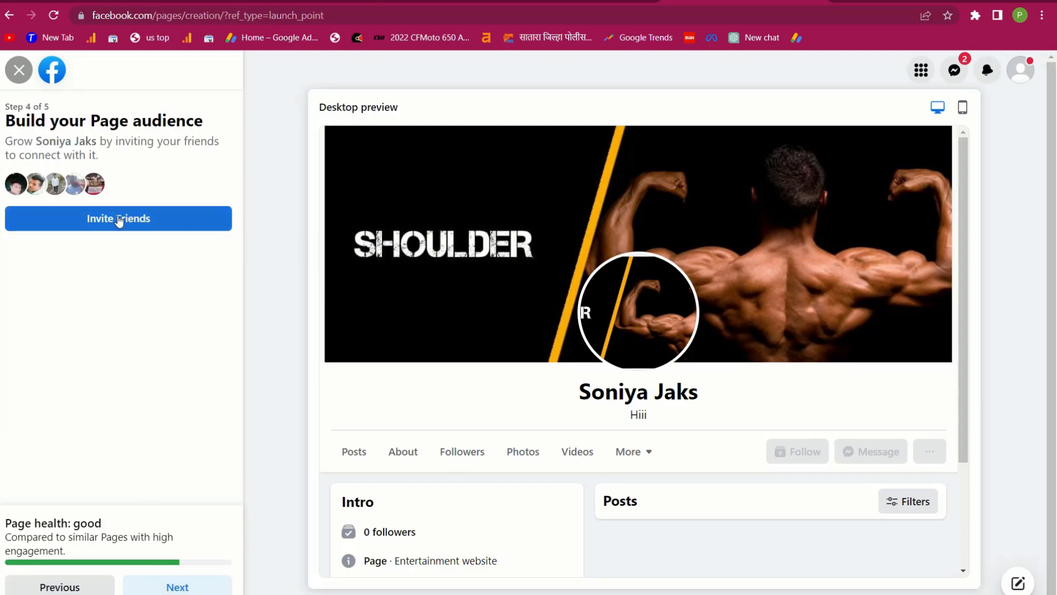
Skip friend invites, turn Page notifications off and marketing emails on, and click Done
click(169, 587)
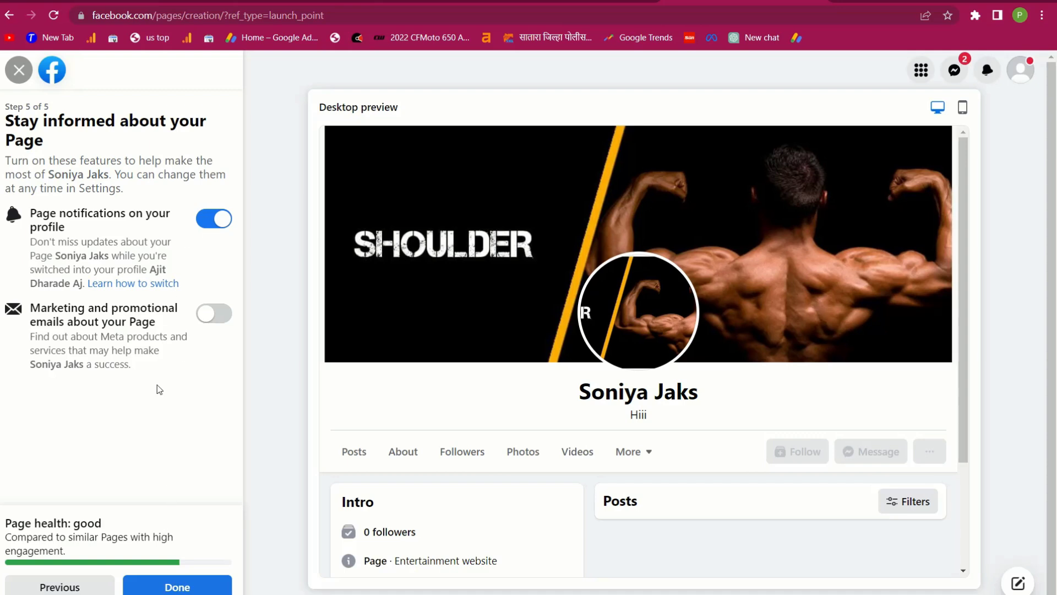
click(223, 223)
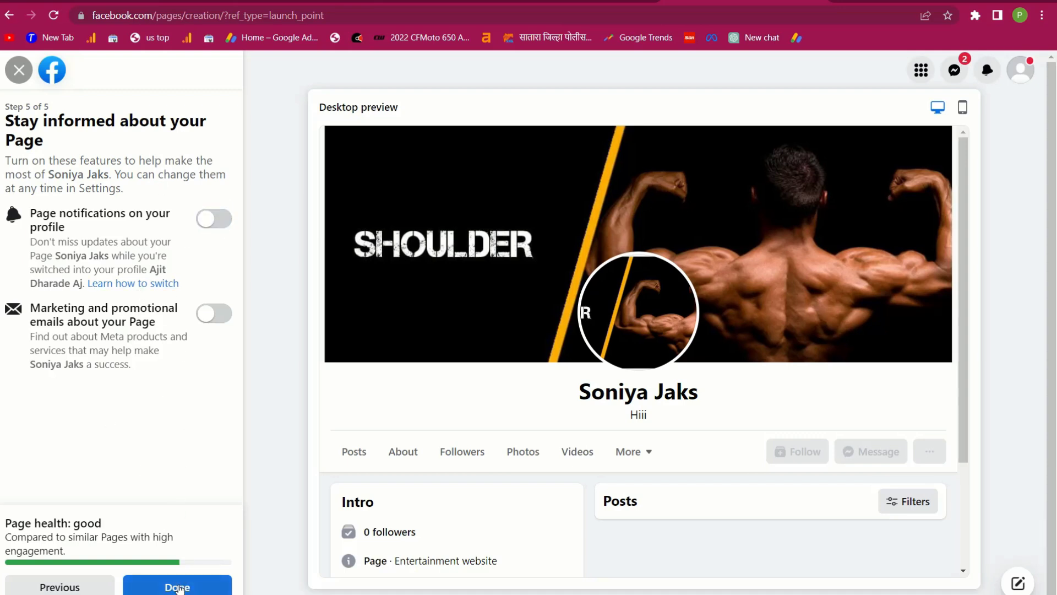
click(219, 320)
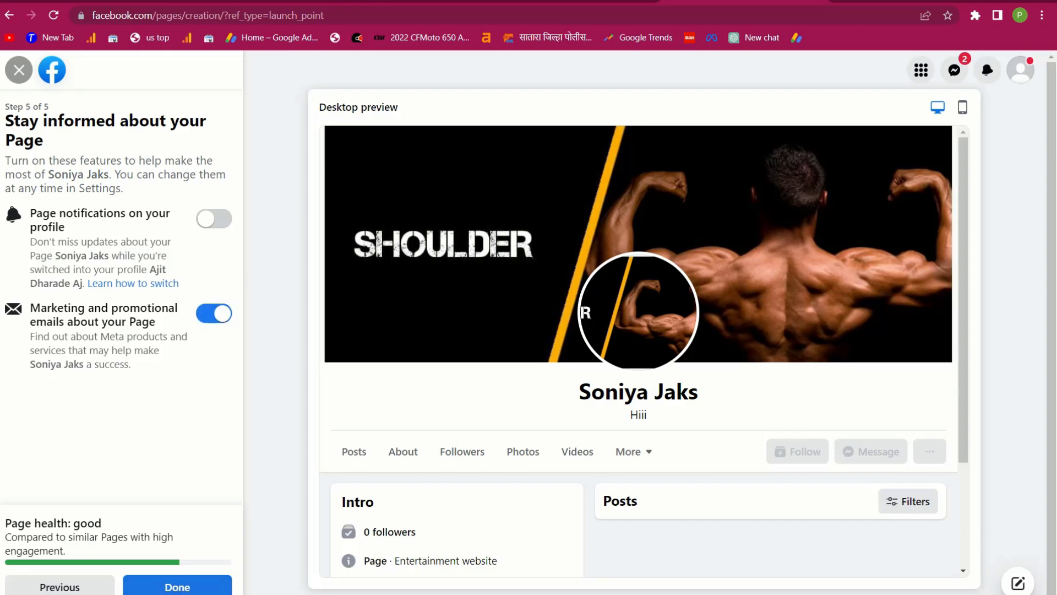
click(171, 590)
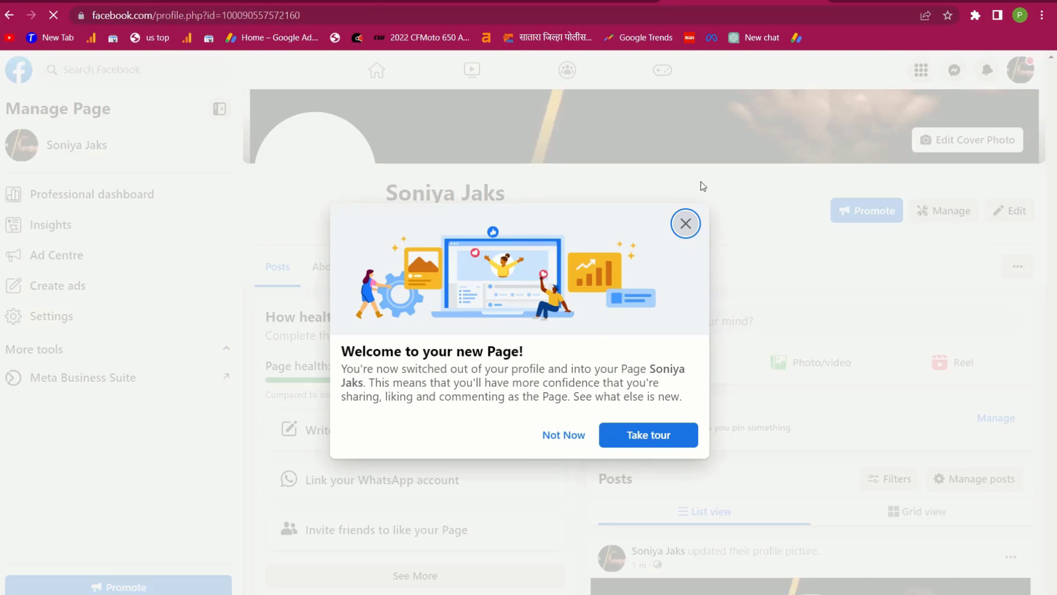
Dismiss the new Page welcome message, the Page-switch notice and the Page tour suggestion
click(683, 227)
click(212, 500)
click(686, 223)
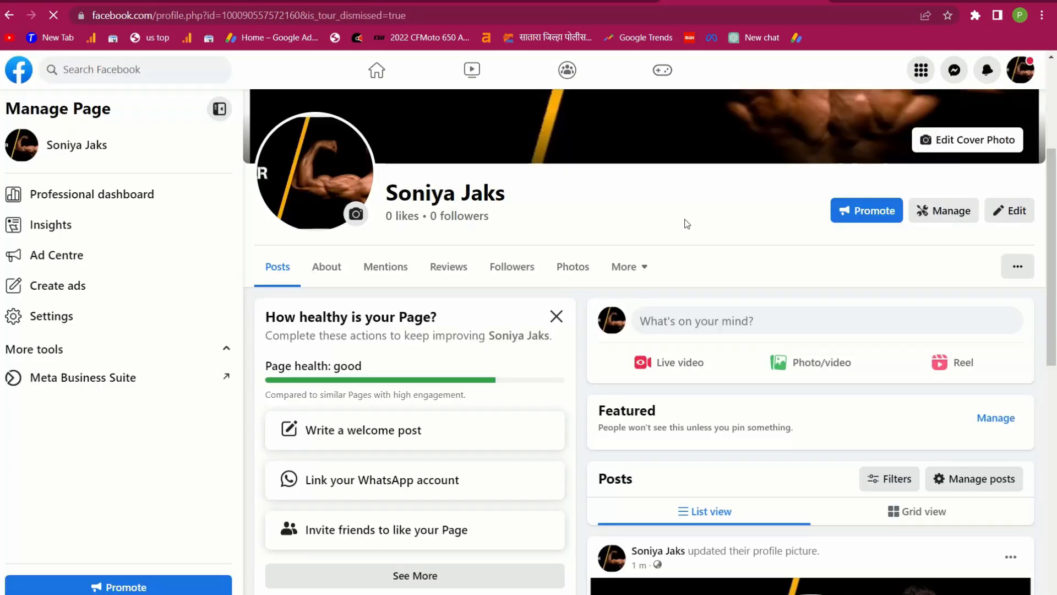
scroll(491, 489, down, 10)
scroll(492, 468, up, 10)
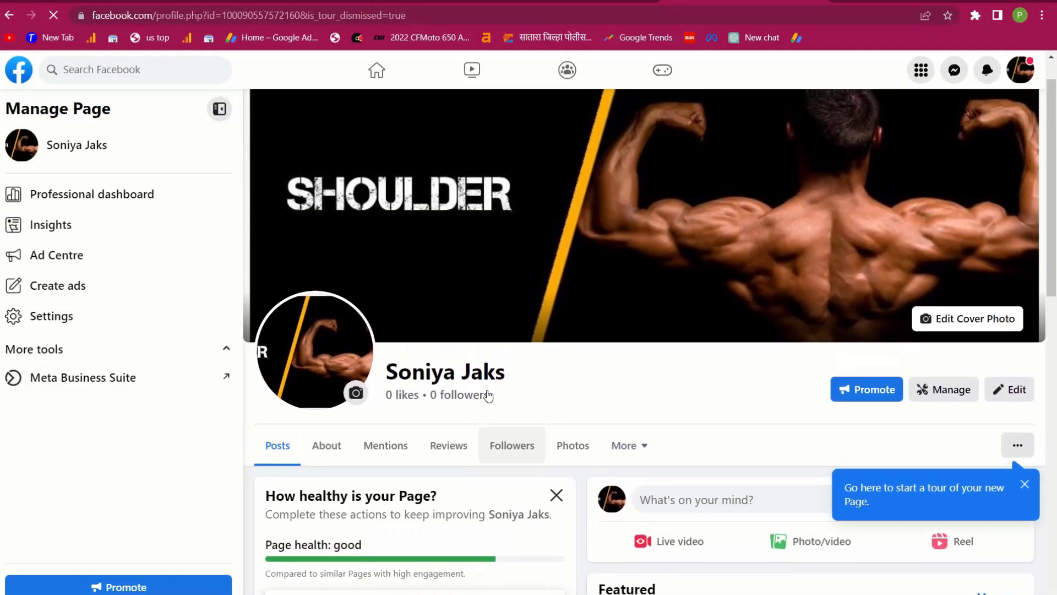
scroll(646, 507, down, 4)
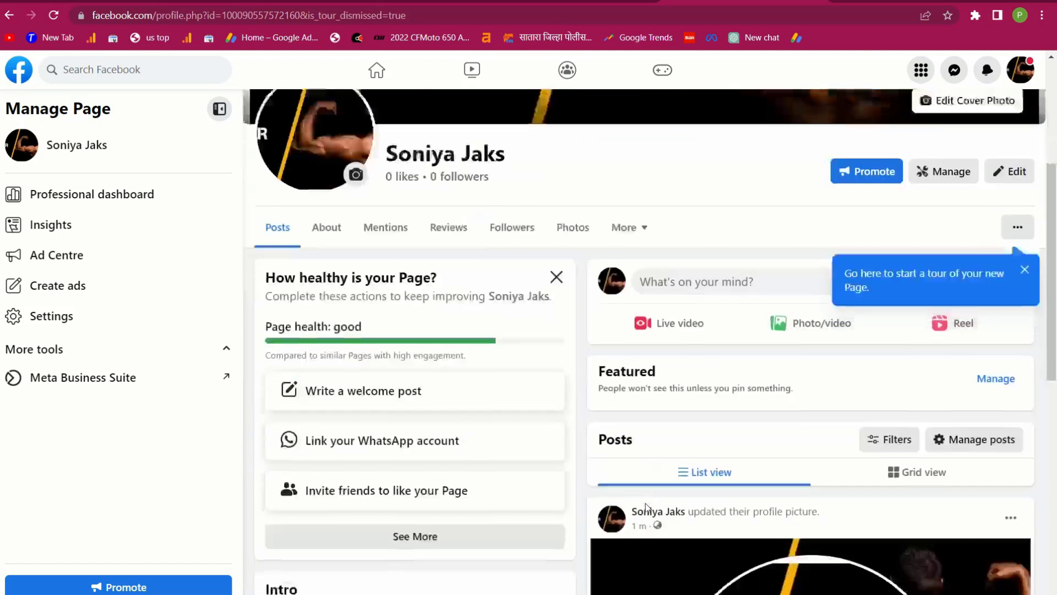
scroll(646, 506, down, 1)
click(1026, 253)
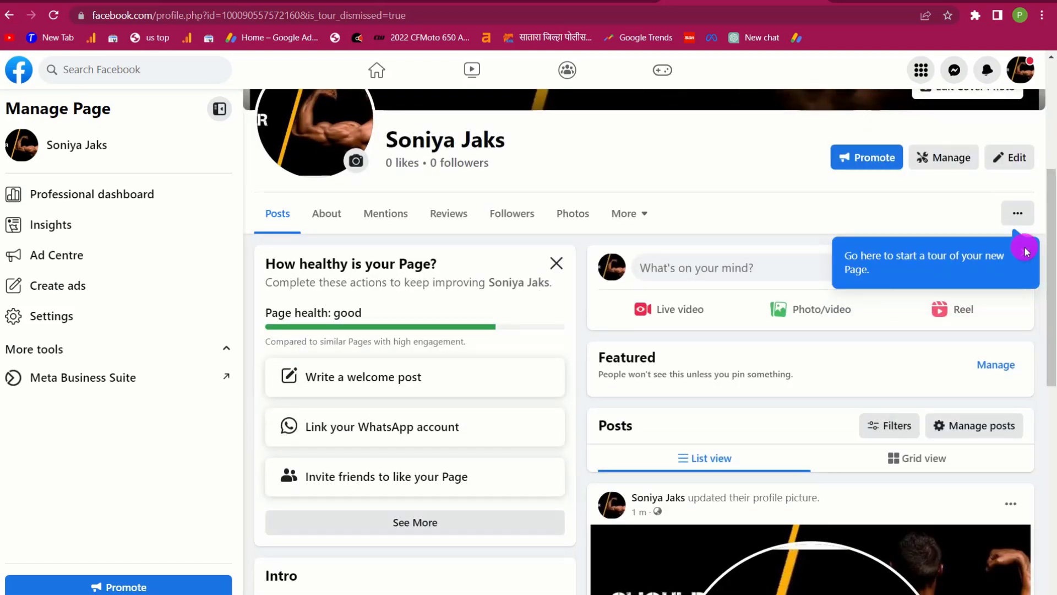
Scroll through the Page profile, then return to the Facebook home feed via the logo
scroll(543, 488, down, 10)
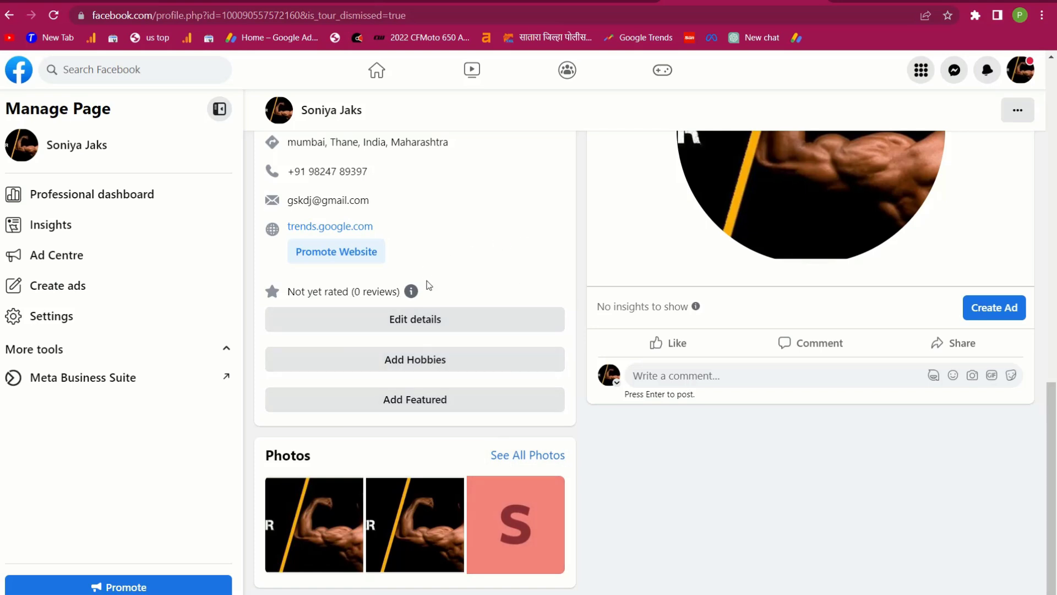
scroll(428, 284, up, 10)
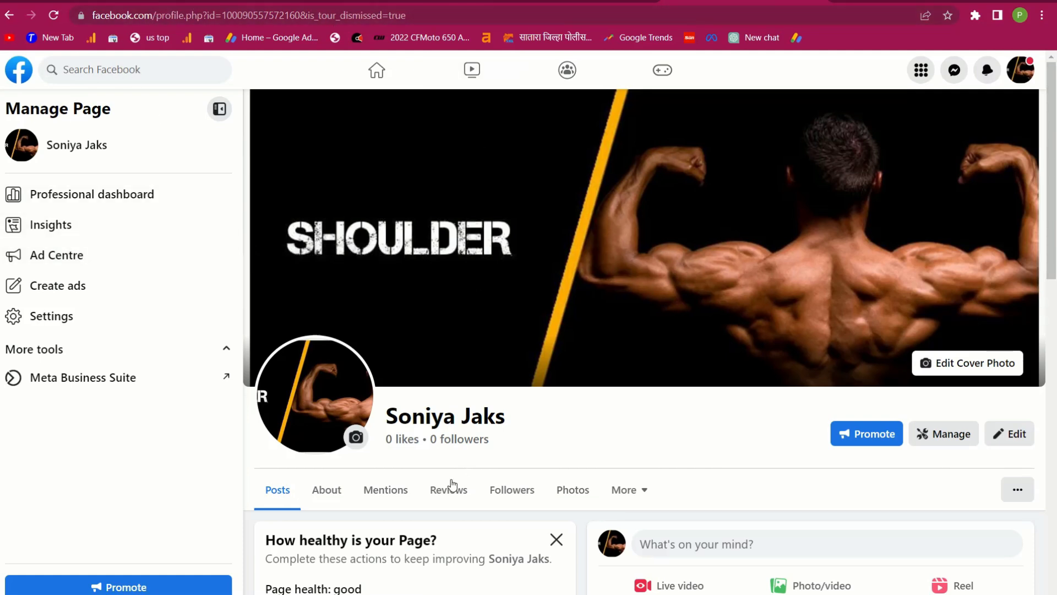
scroll(446, 490, down, 4)
scroll(442, 508, up, 4)
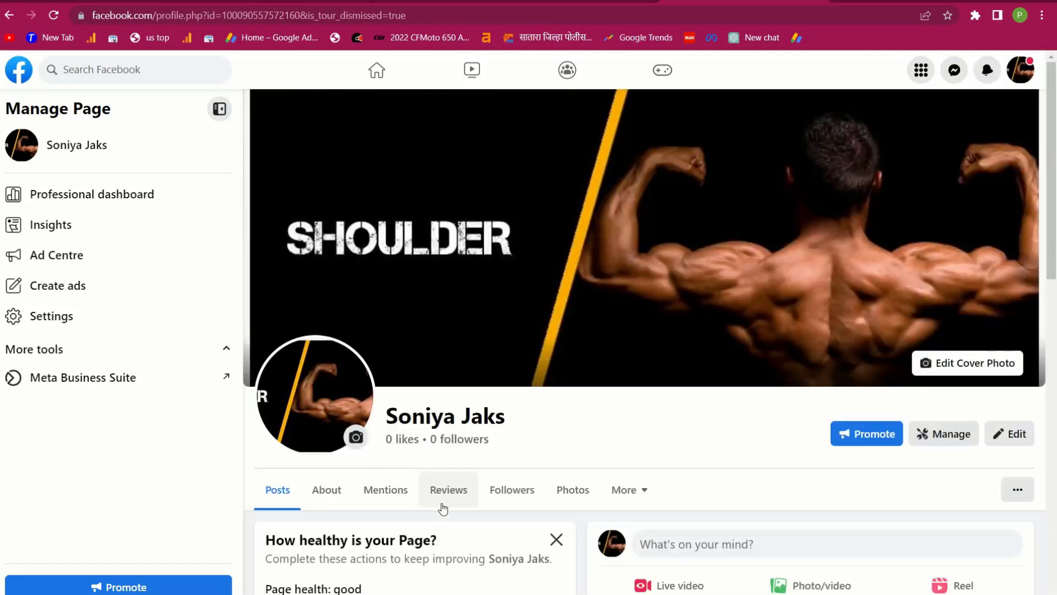
scroll(457, 496, down, 10)
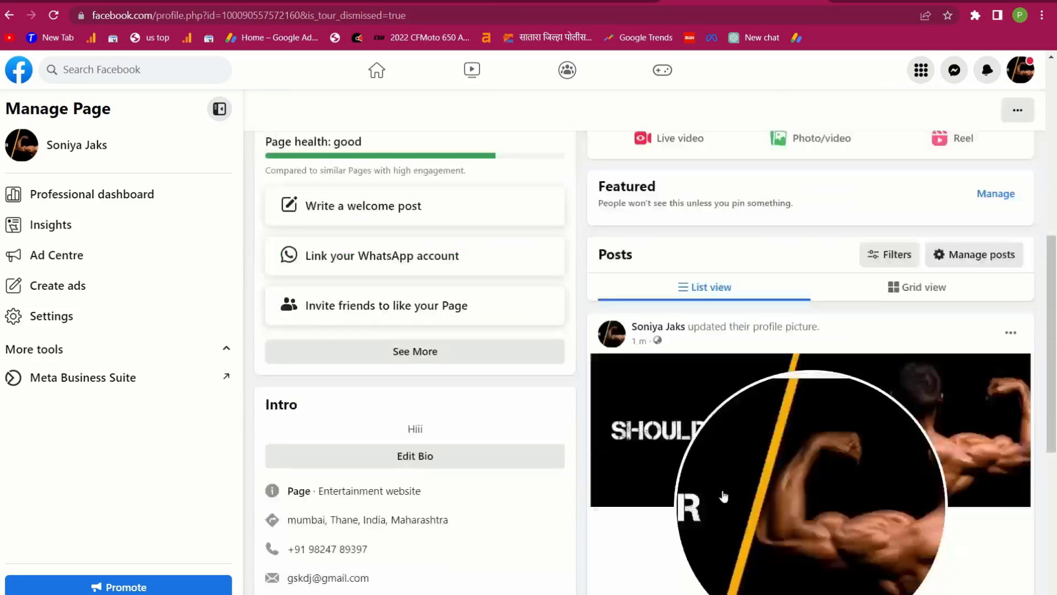
click(20, 71)
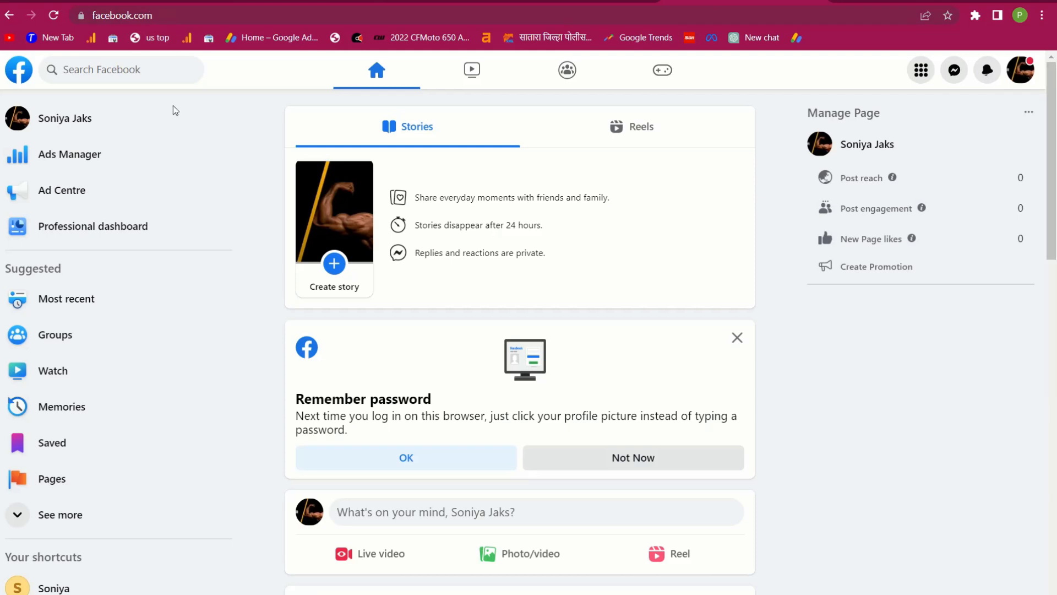
Launch Ads Manager from the feed sidebar and put the caret in its web address
scroll(372, 455, down, 1)
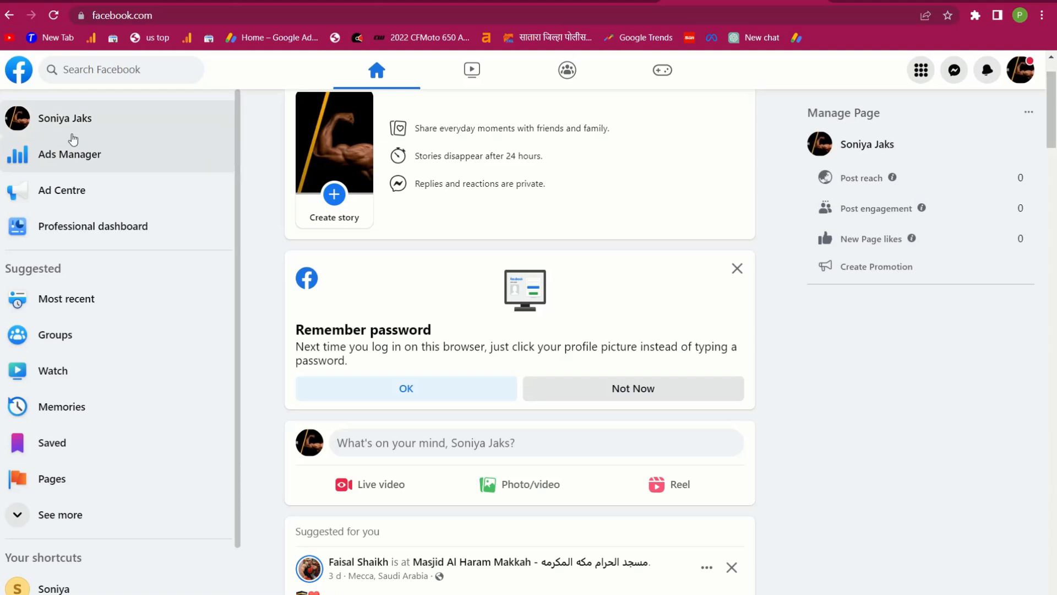
click(50, 157)
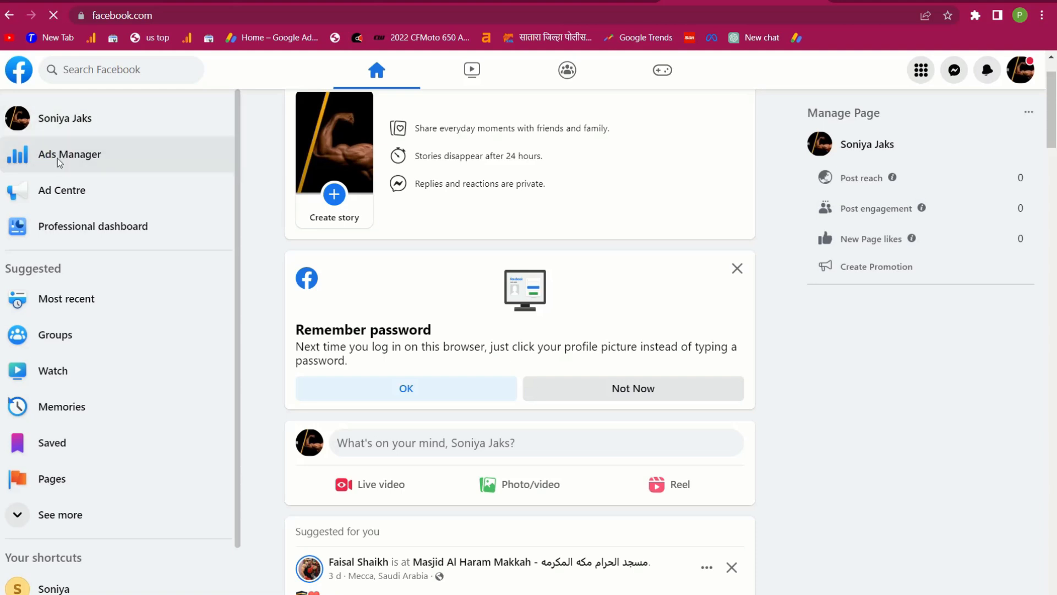
click(57, 158)
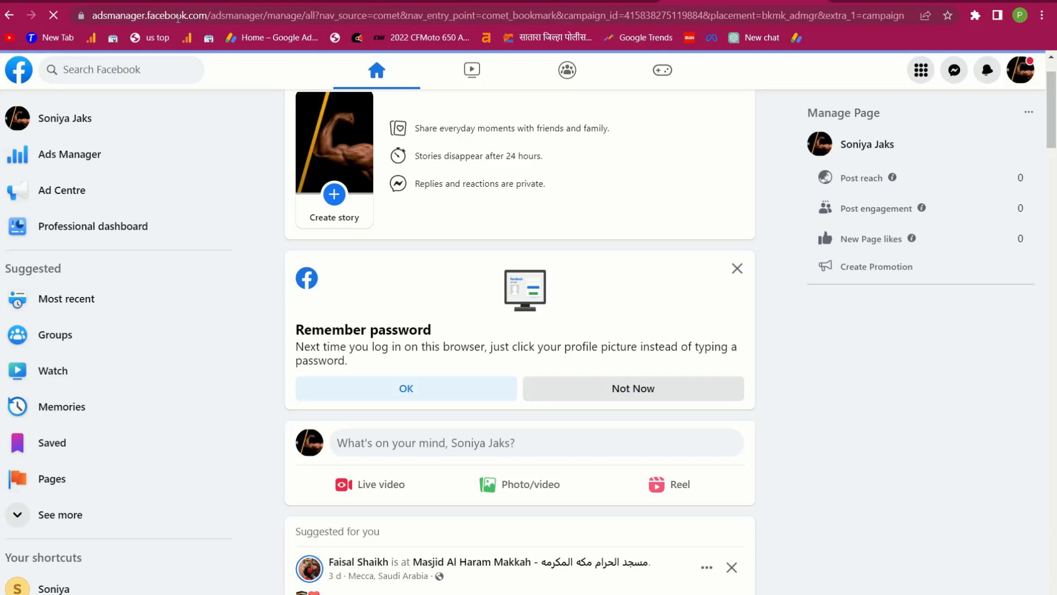
click(293, 11)
click(298, 12)
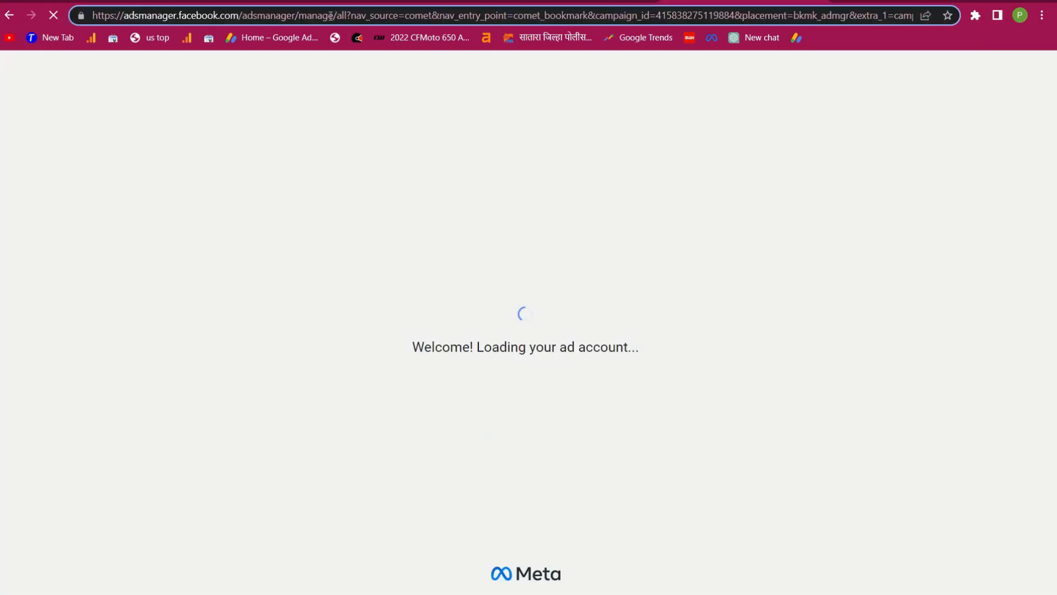
Trim the address to adsmanager.facebook.com/adsmanager/ and reload Ads Manager
drag(300, 16, 1043, 59)
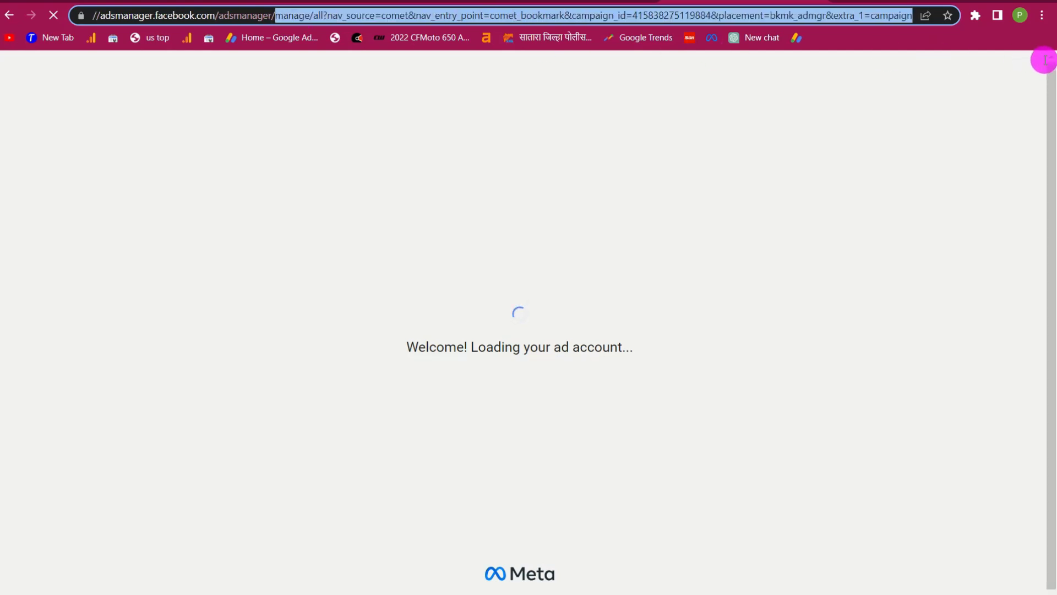
key(BackSpace)
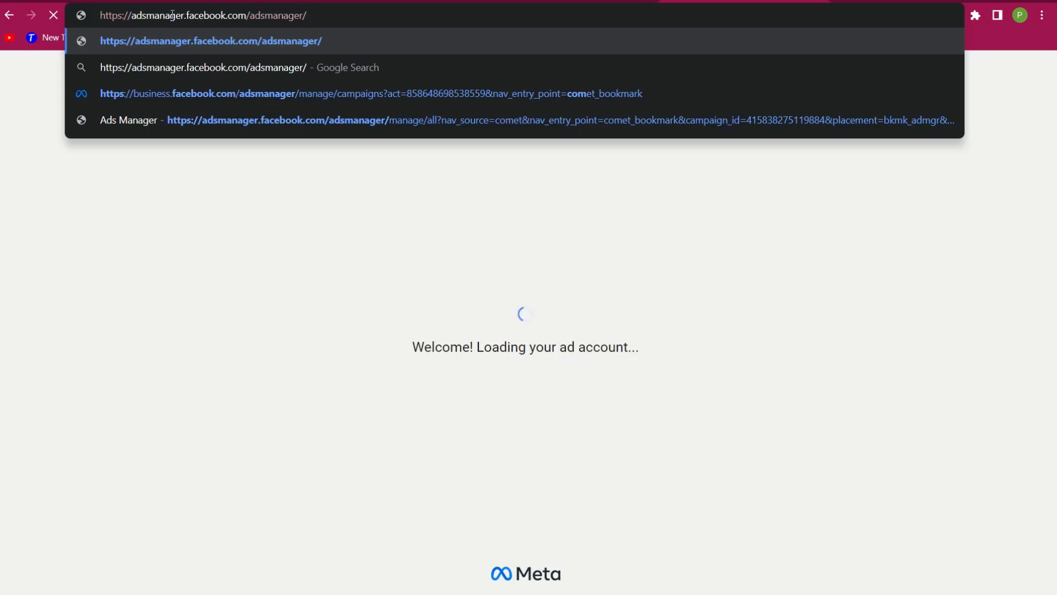
click(327, 212)
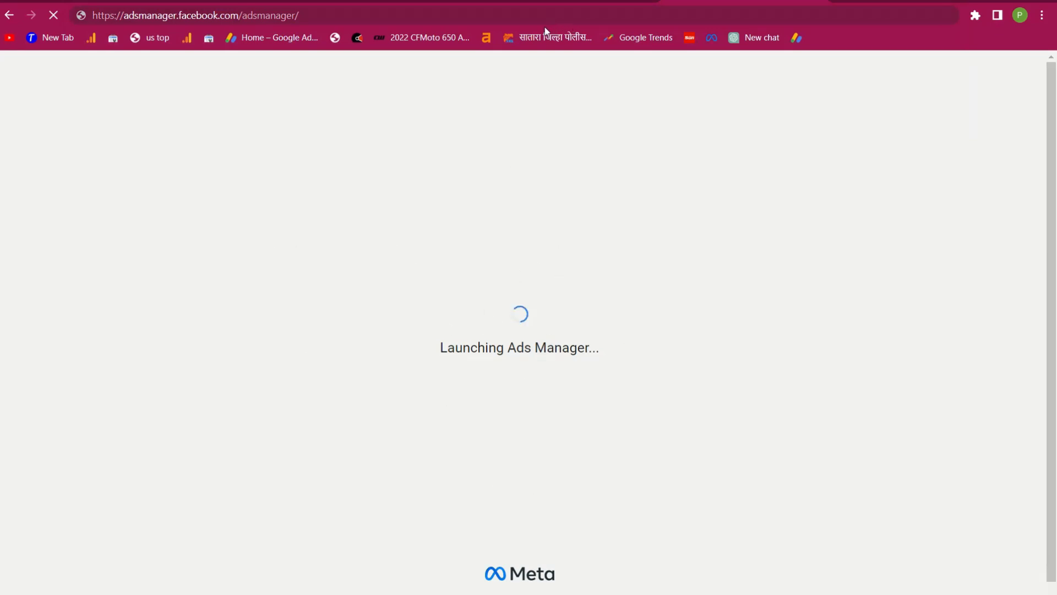
scroll(518, 370, down, 5)
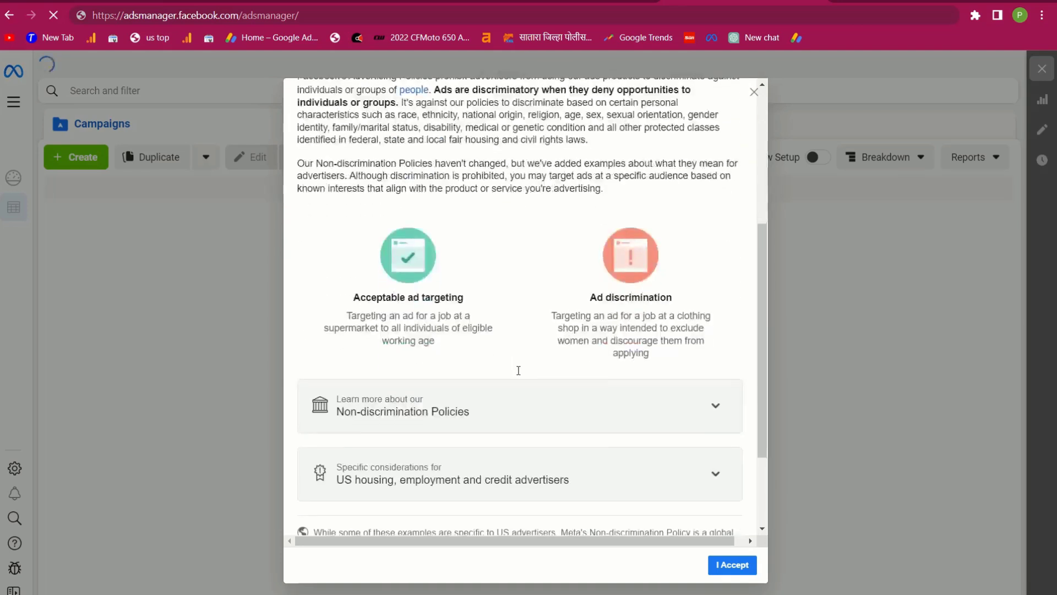
Read through and accept the Non-discrimination Policy, then close the thank-you confirmation
scroll(519, 370, down, 2)
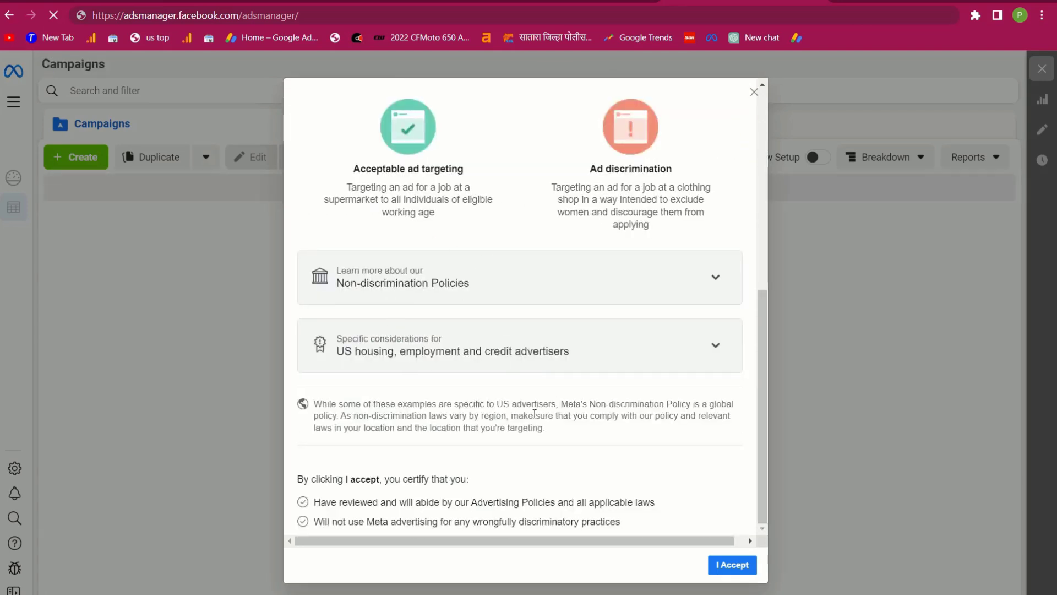
scroll(606, 416, up, 1)
scroll(603, 435, down, 1)
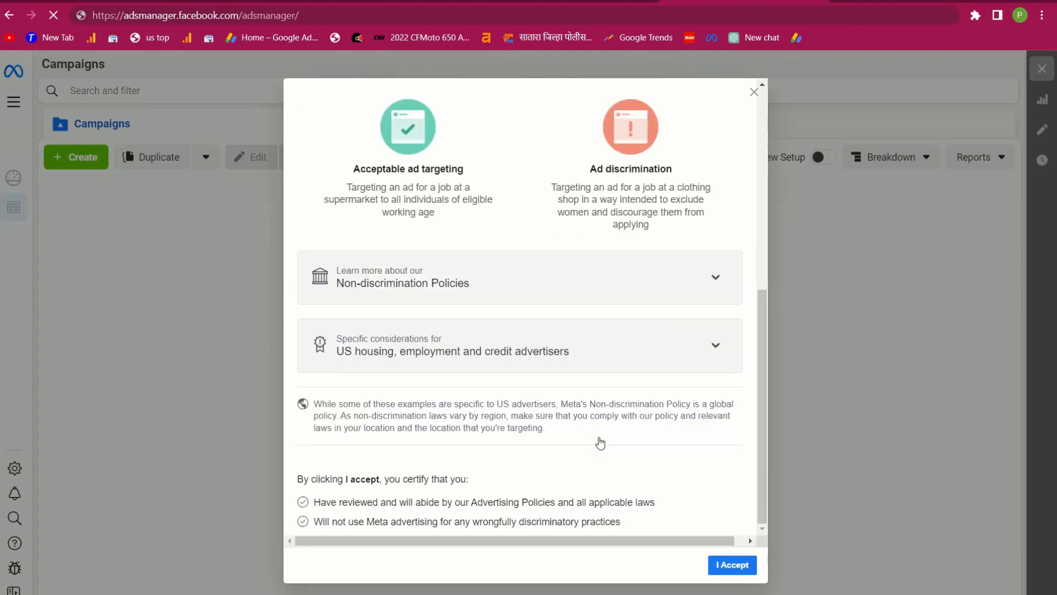
click(305, 504)
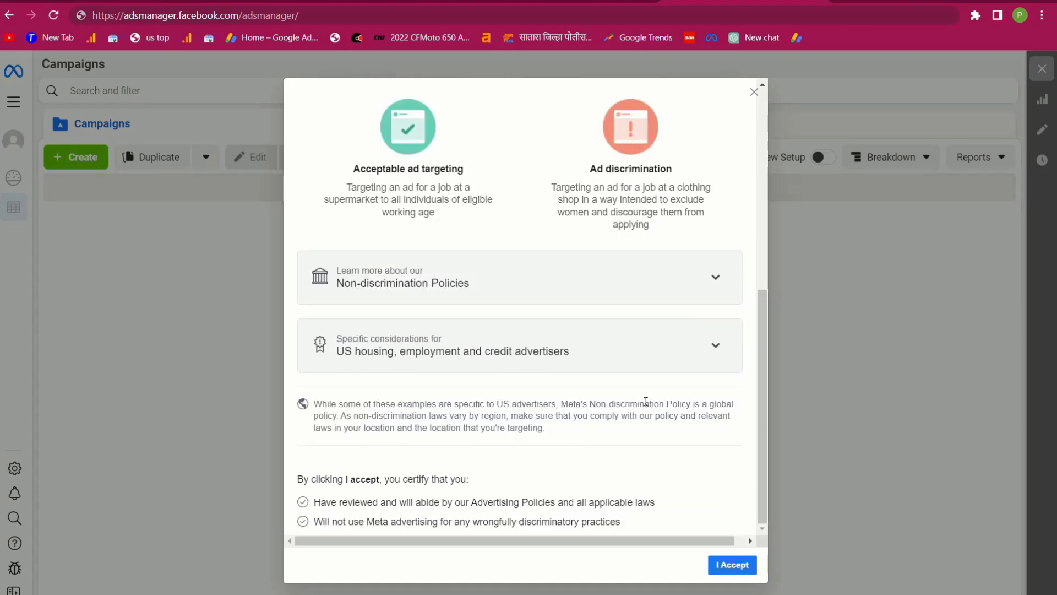
scroll(646, 402, up, 5)
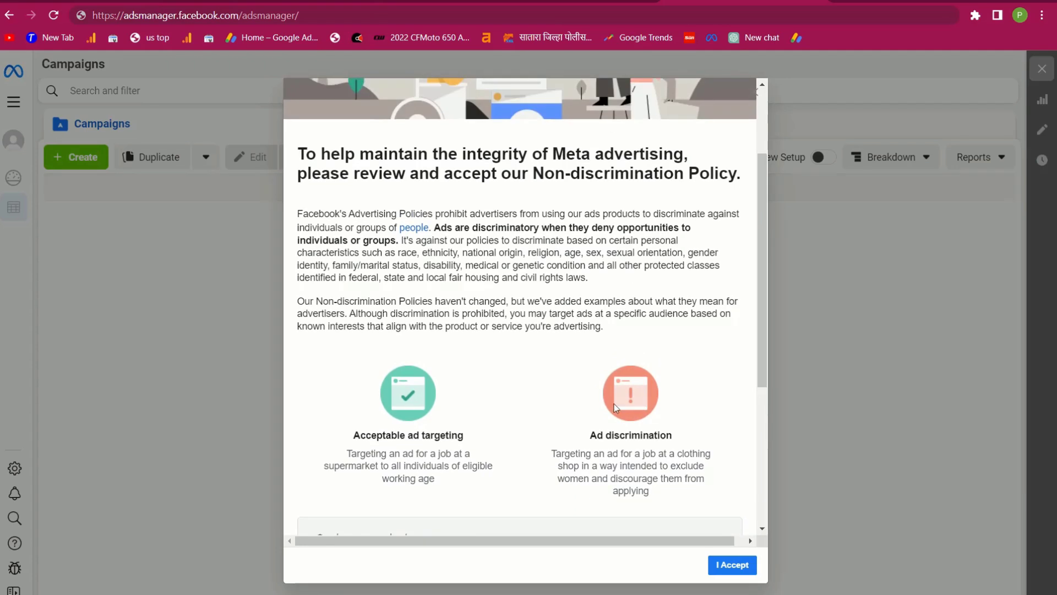
scroll(554, 392, down, 5)
click(734, 565)
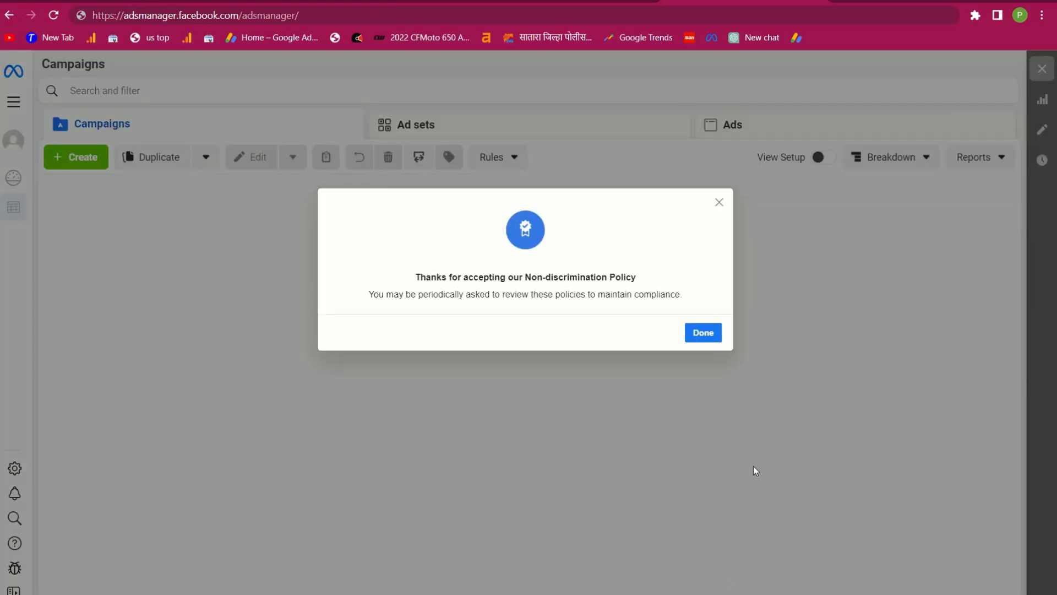
click(714, 341)
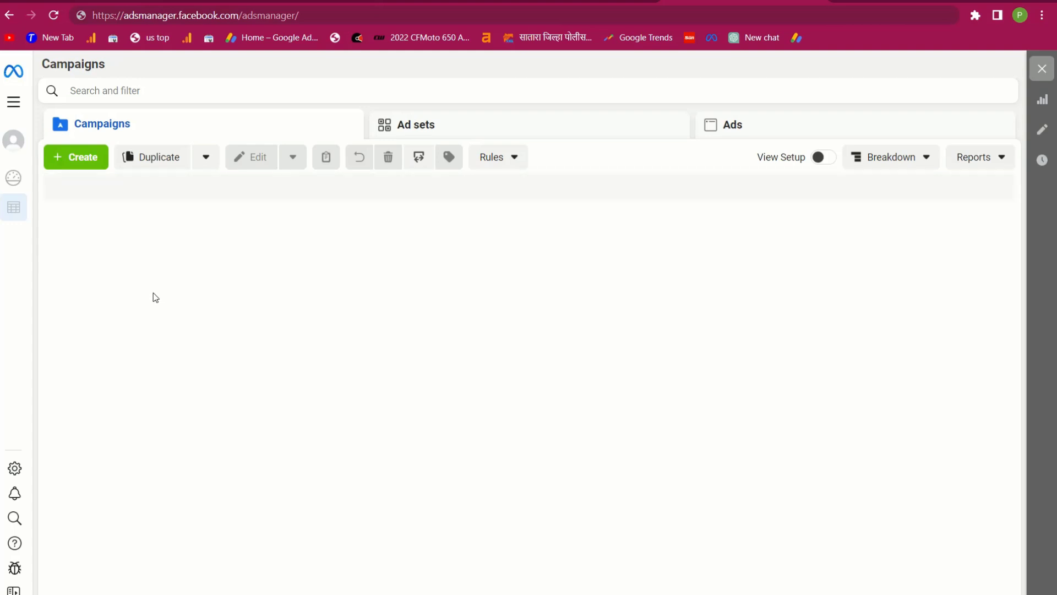
Review Billing payment activity (₹0.00 balance, no transactions) and return to the Ads Manager campaigns list
click(15, 104)
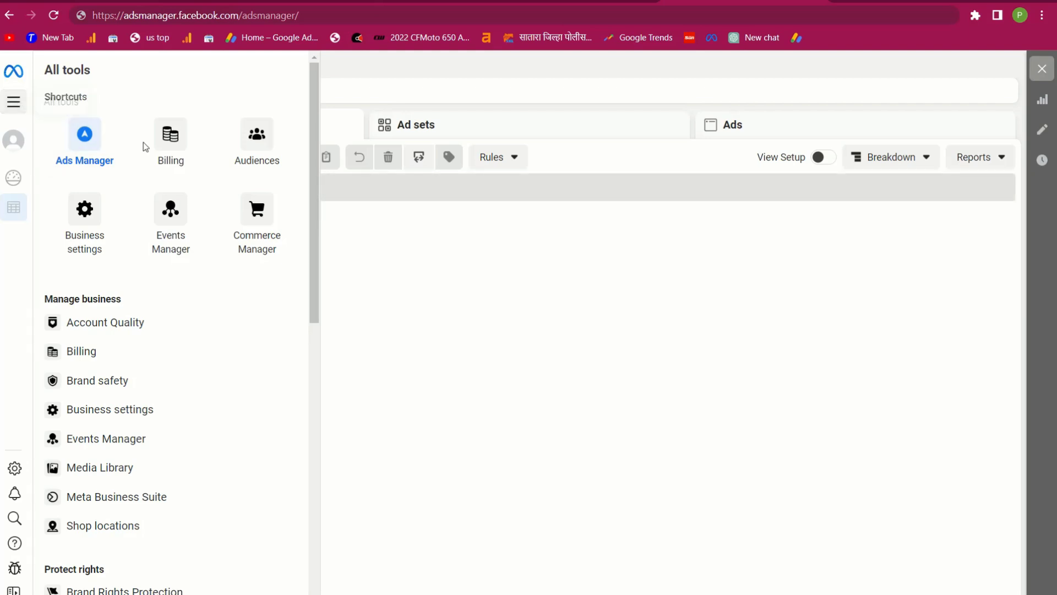
click(175, 159)
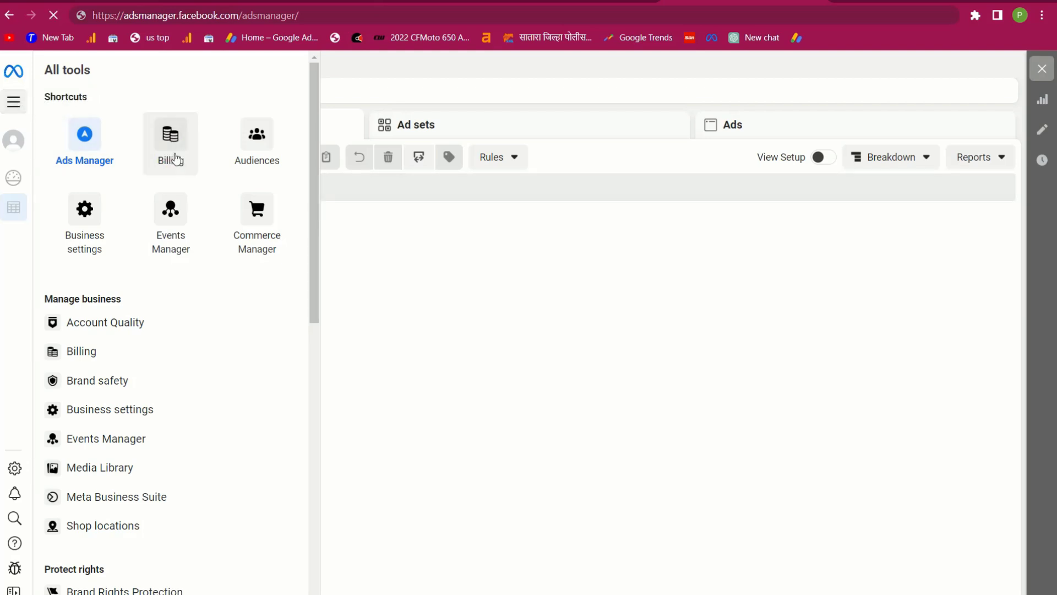
click(174, 159)
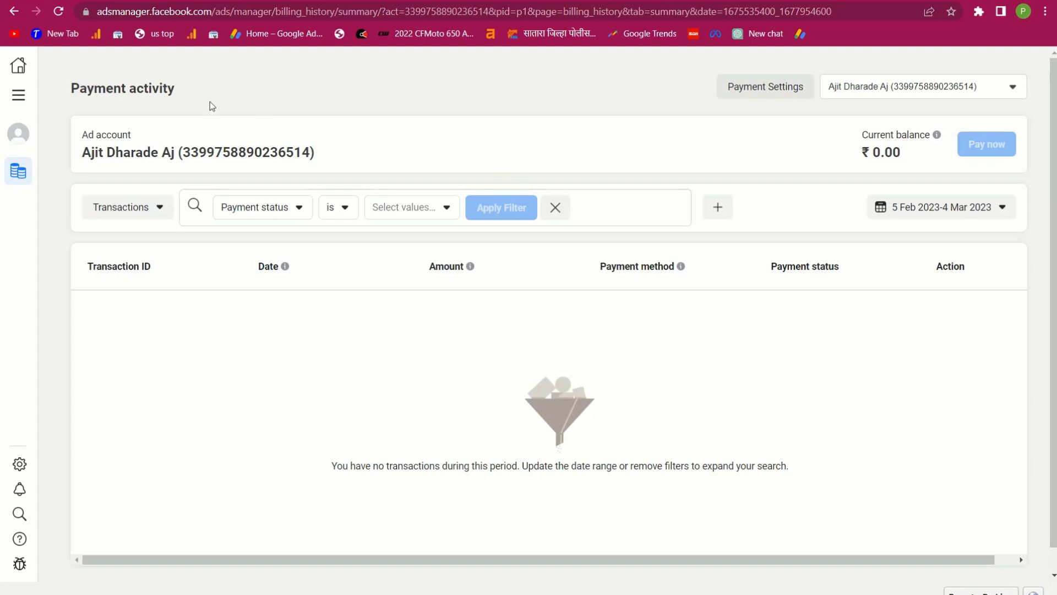
click(17, 99)
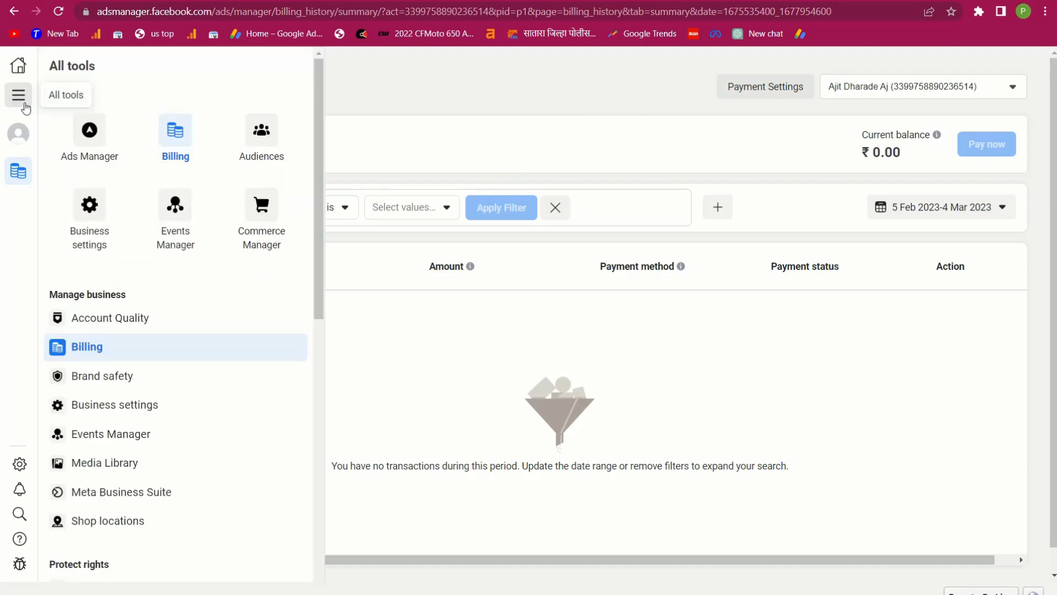
click(88, 150)
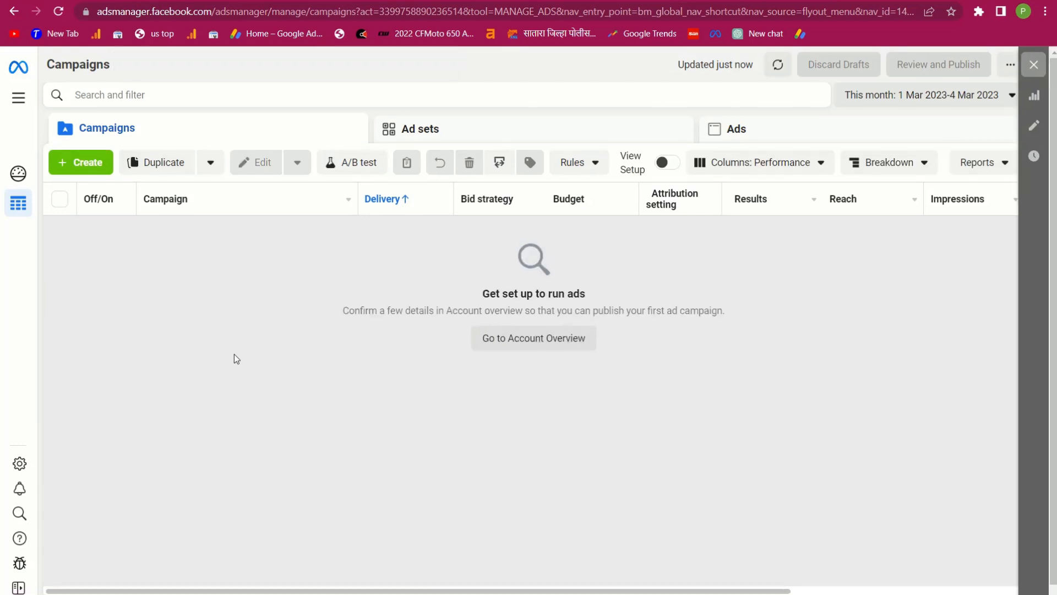
Dismiss the add-payment-method popup and create a new campaign with the Traffic objective
click(264, 440)
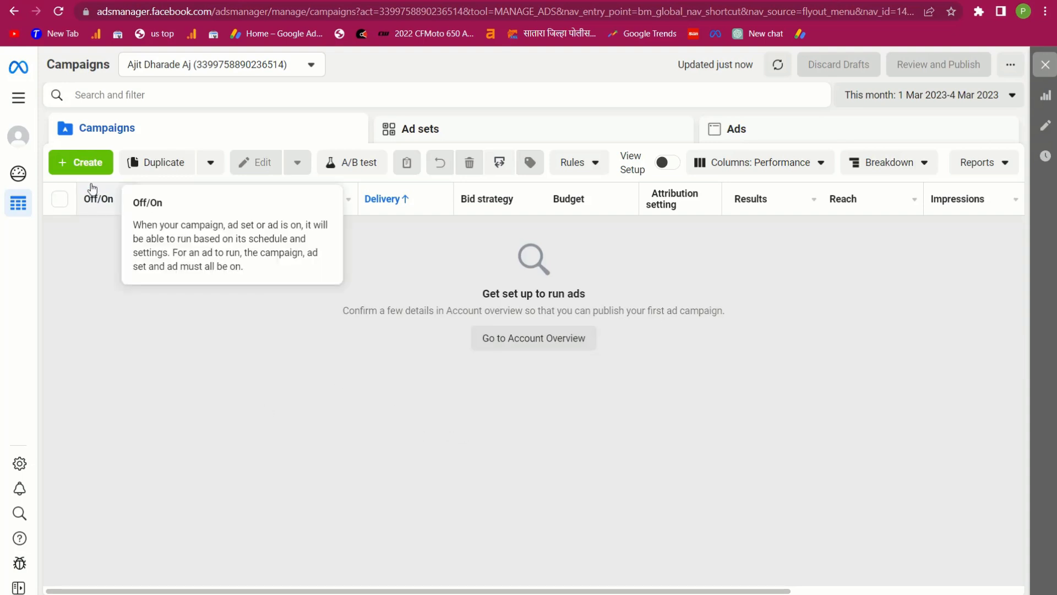
click(66, 167)
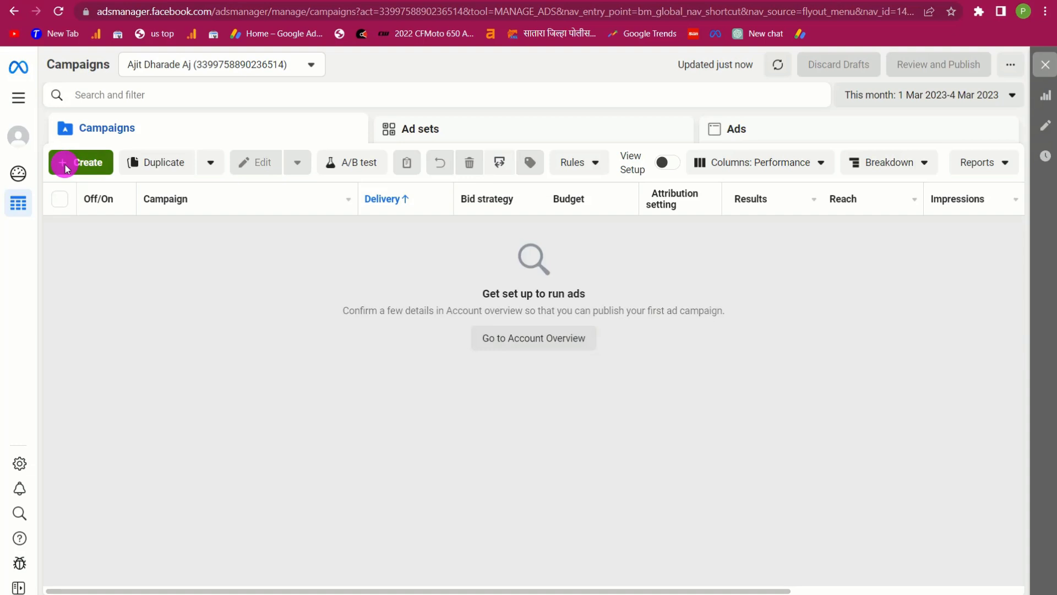
scroll(467, 334, down, 3)
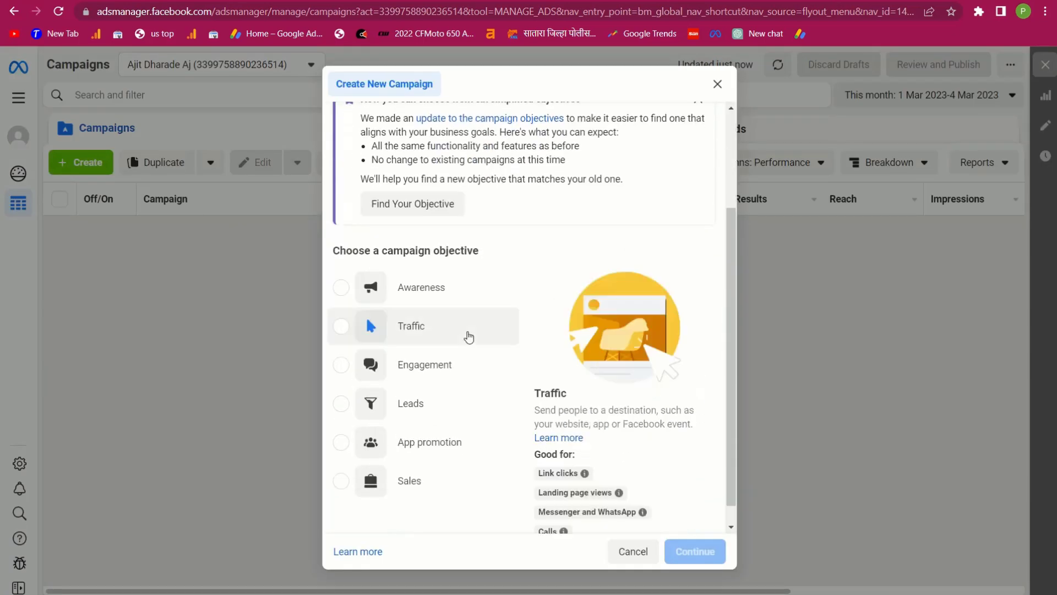
click(345, 310)
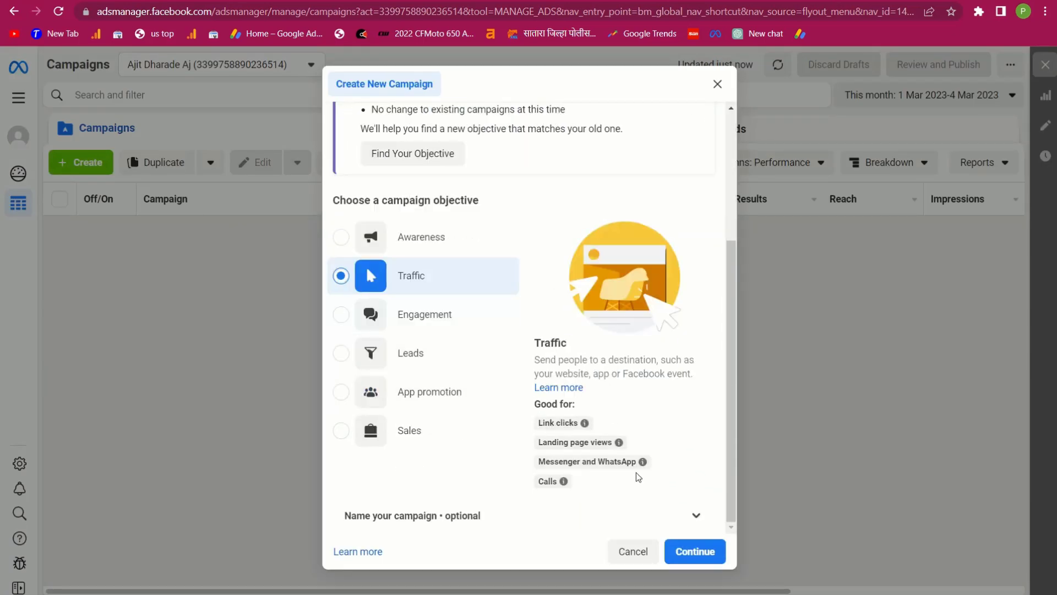
click(695, 551)
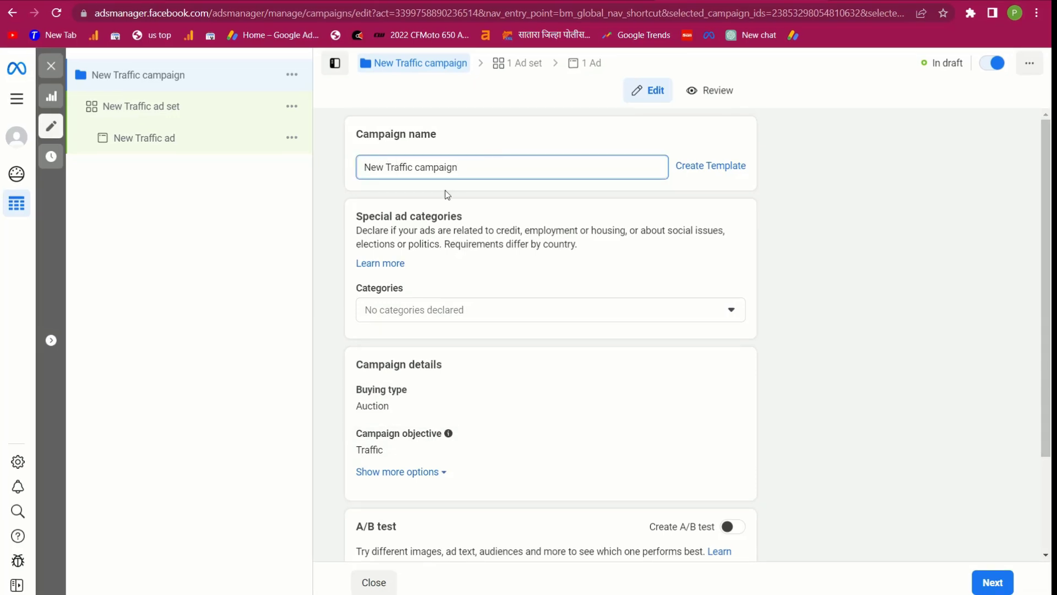
scroll(581, 375, down, 2)
click(994, 587)
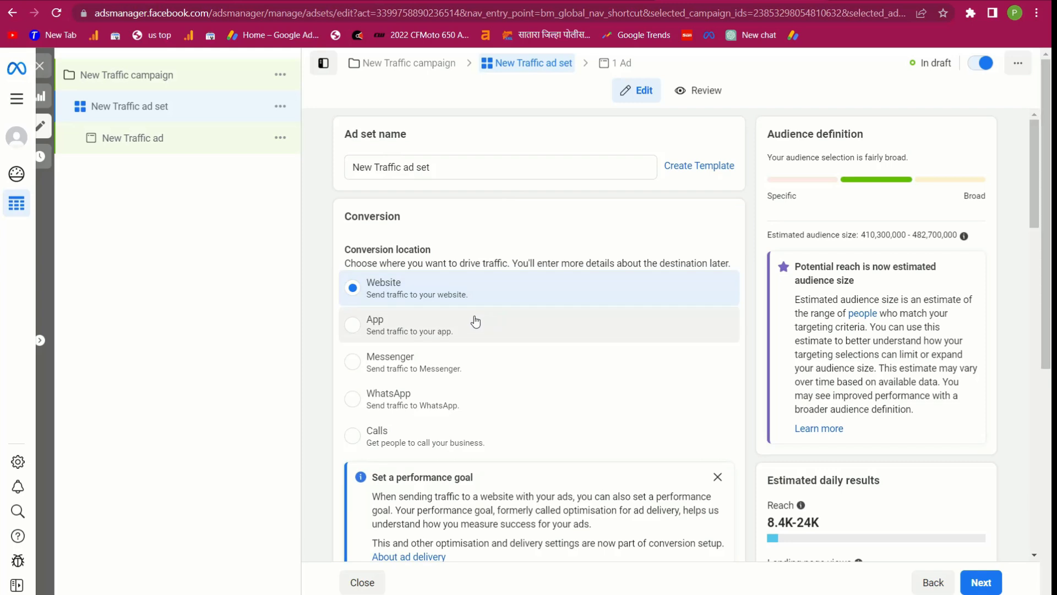
scroll(441, 376, down, 5)
scroll(441, 375, down, 3)
scroll(441, 375, up, 1)
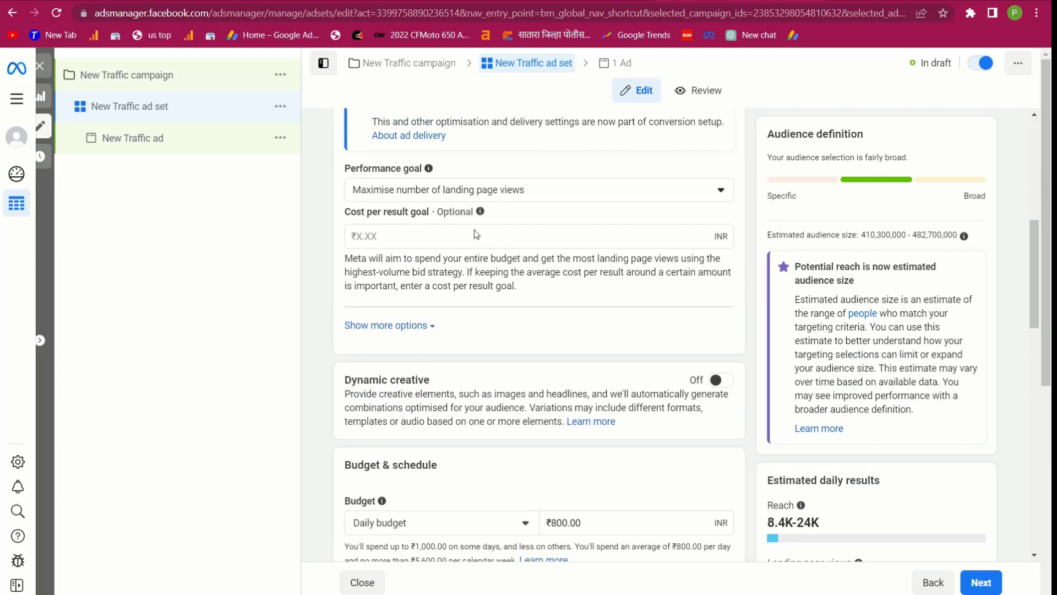
scroll(470, 347, down, 2)
double_click(566, 380)
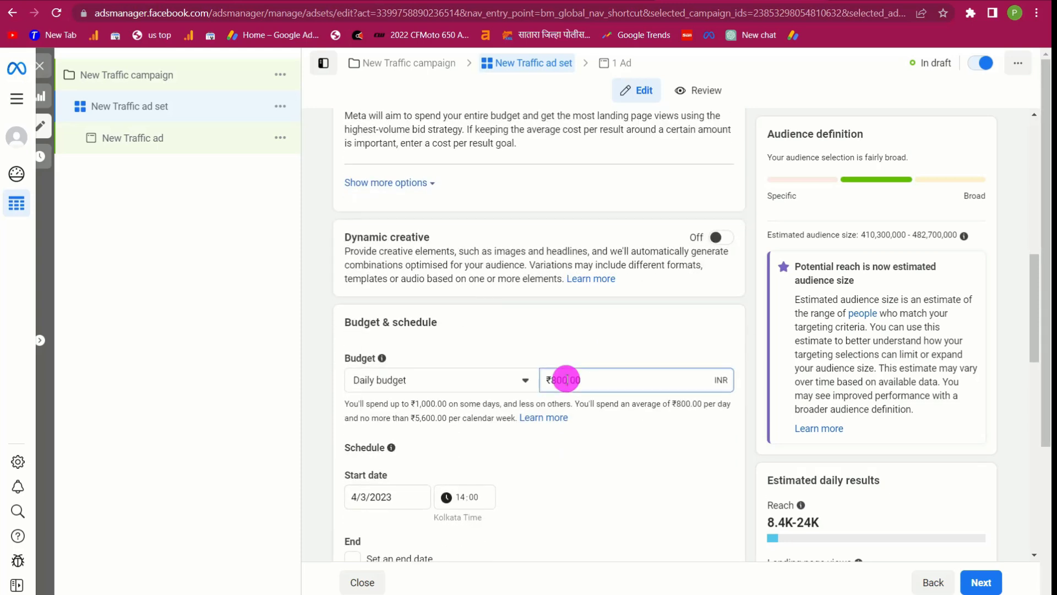
click(569, 380)
key(BackSpace)
text(1)
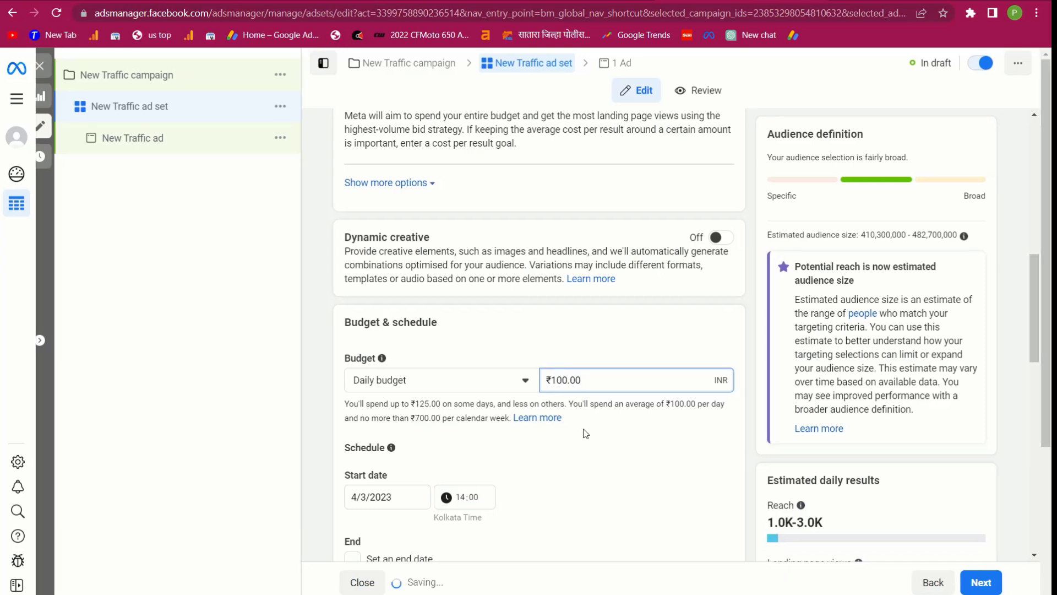
click(584, 430)
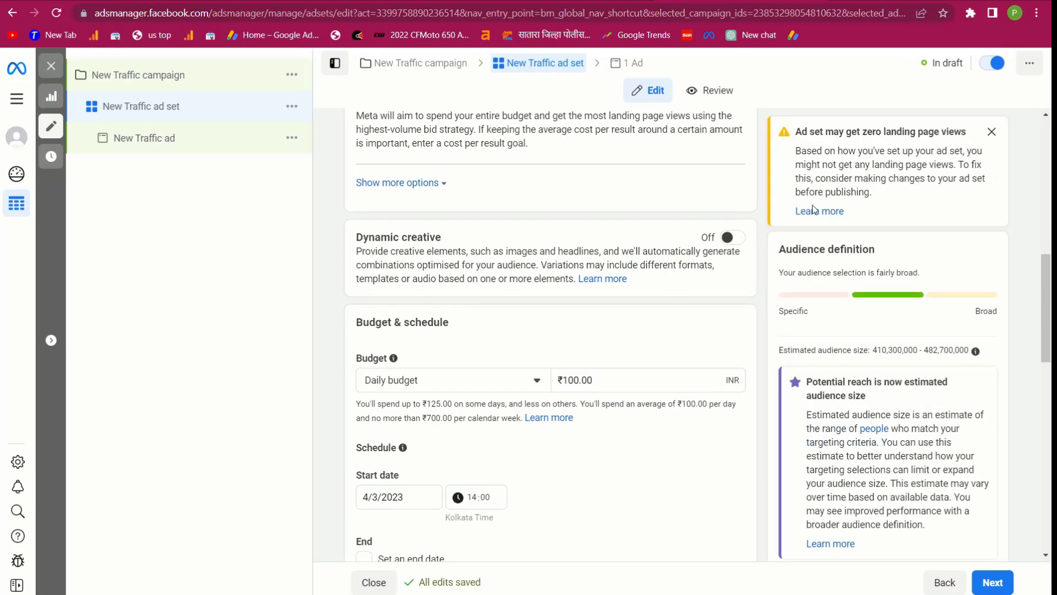
click(992, 131)
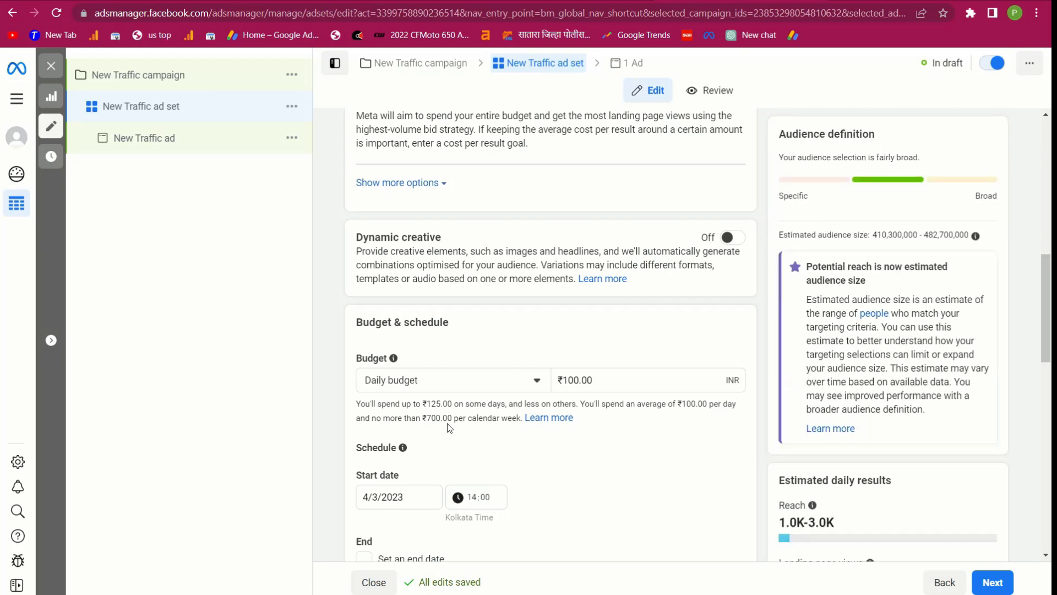
scroll(475, 257, up, 6)
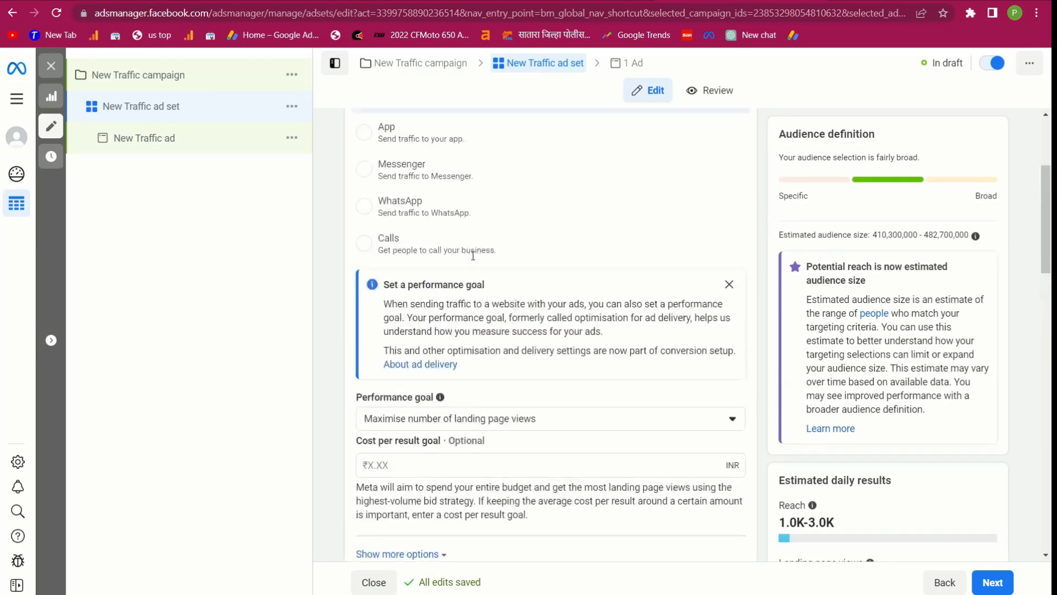
scroll(444, 467, down, 9)
scroll(444, 468, down, 6)
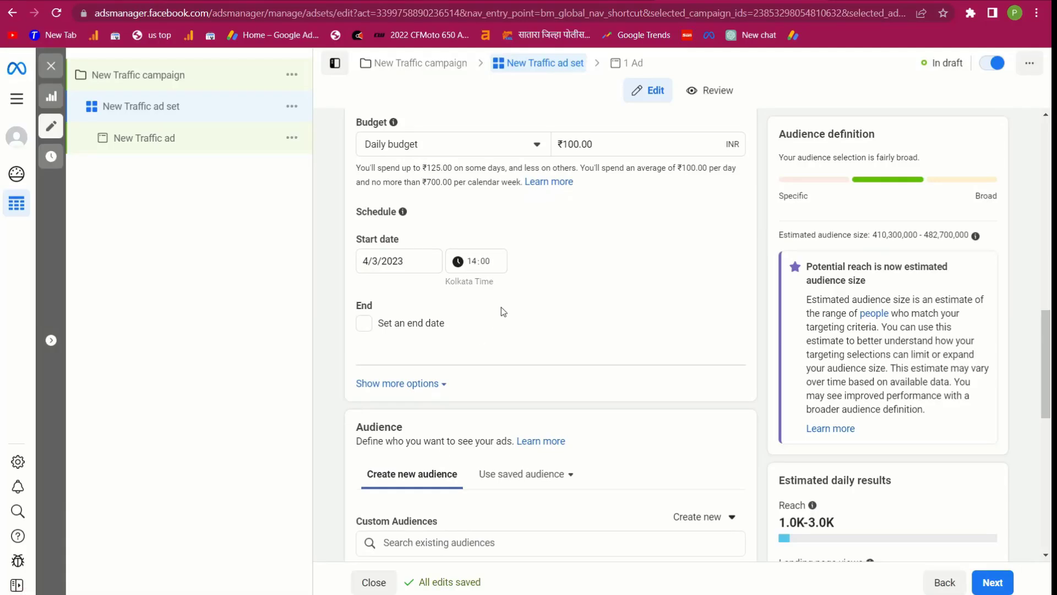
scroll(499, 425, up, 3)
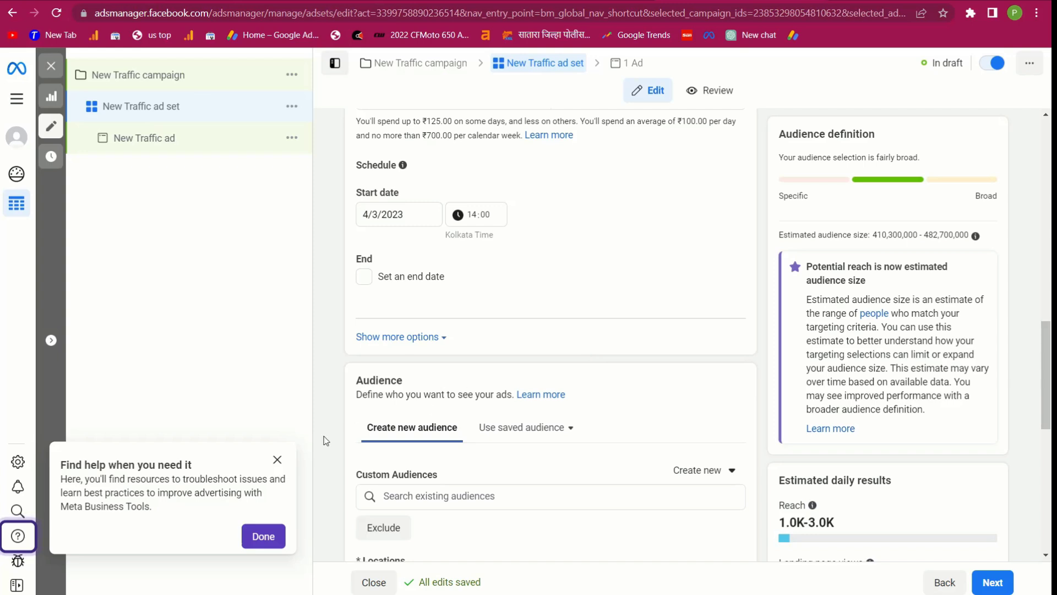
scroll(534, 365, down, 6)
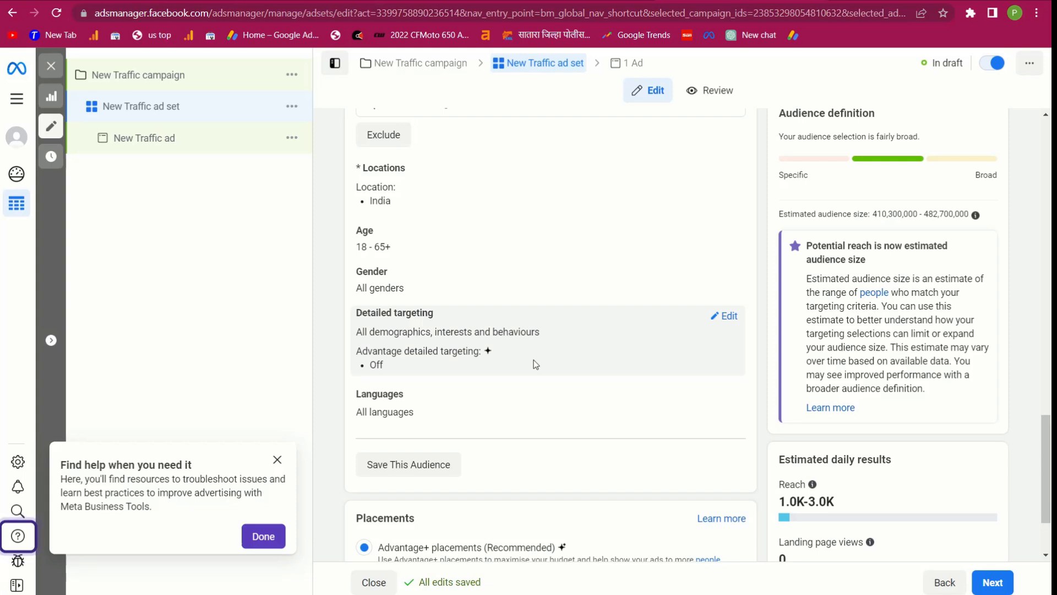
scroll(590, 394, down, 2)
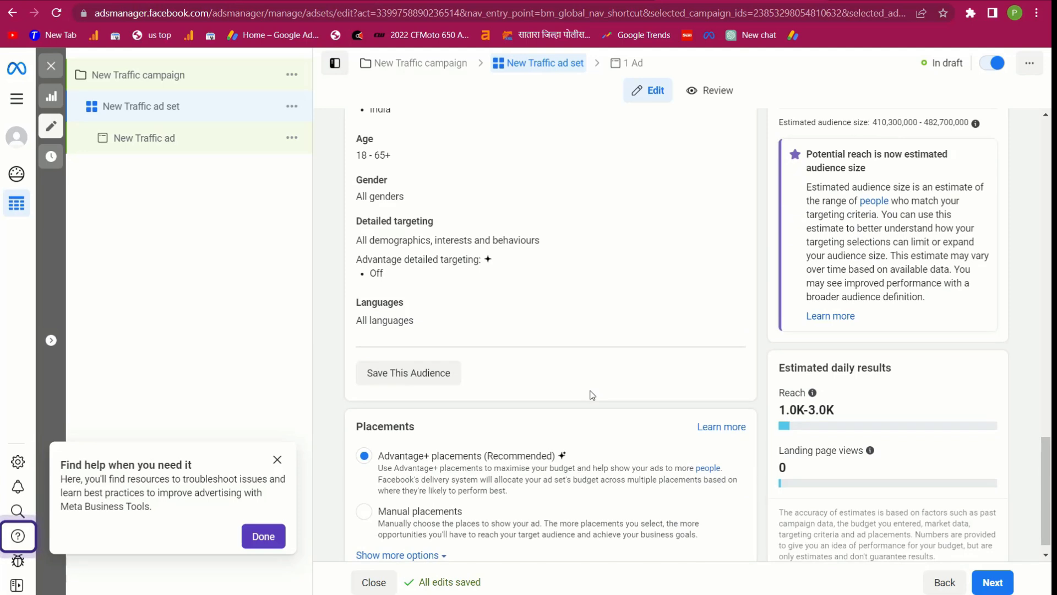
scroll(593, 351, up, 1)
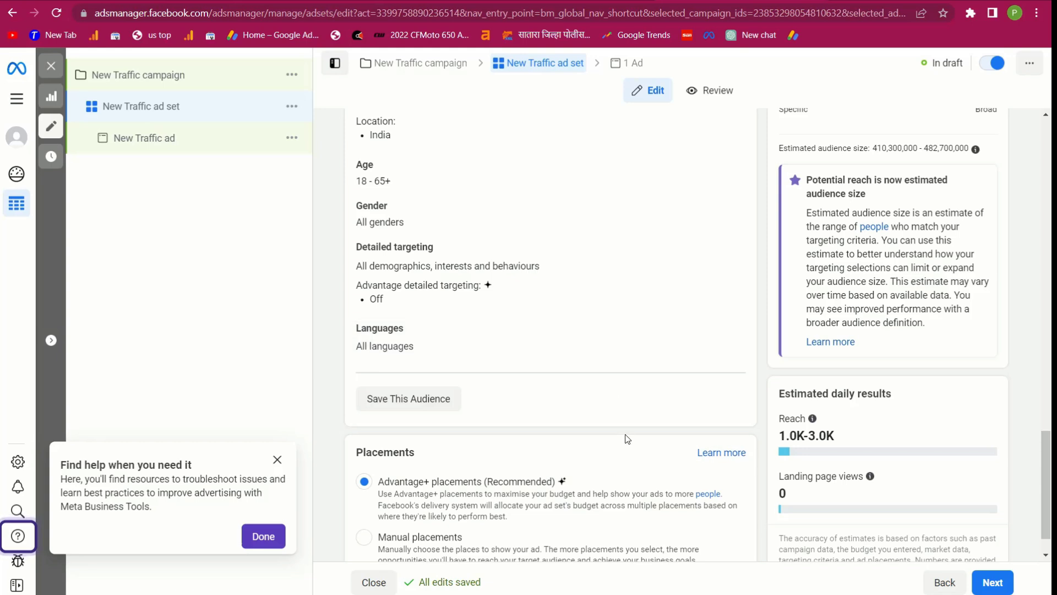
scroll(606, 435, down, 1)
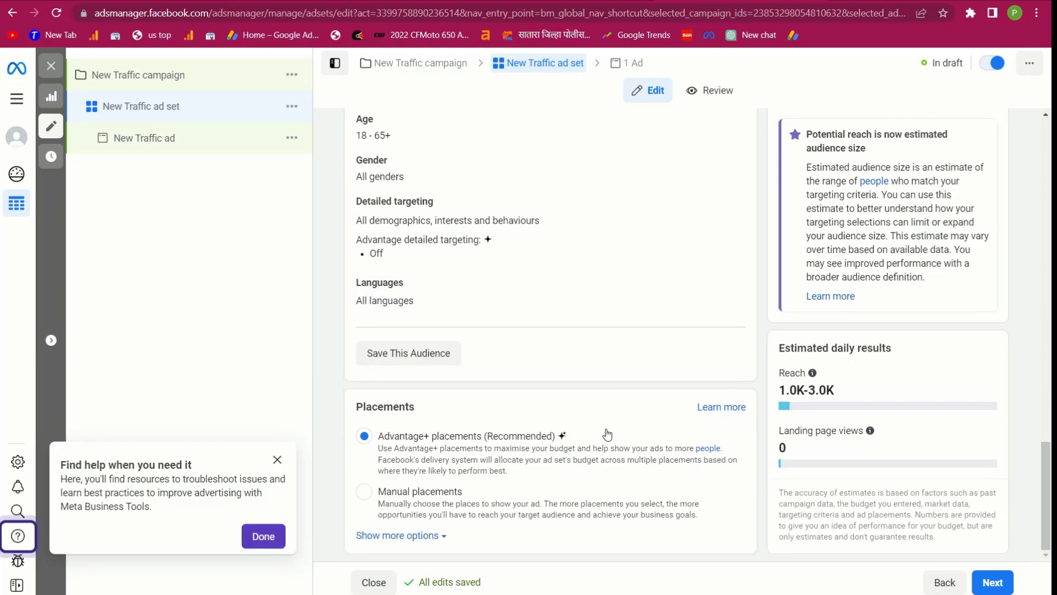
Use Manual placements across Facebook, Instagram, Audience Network and Messenger, then advance to the ad
click(364, 491)
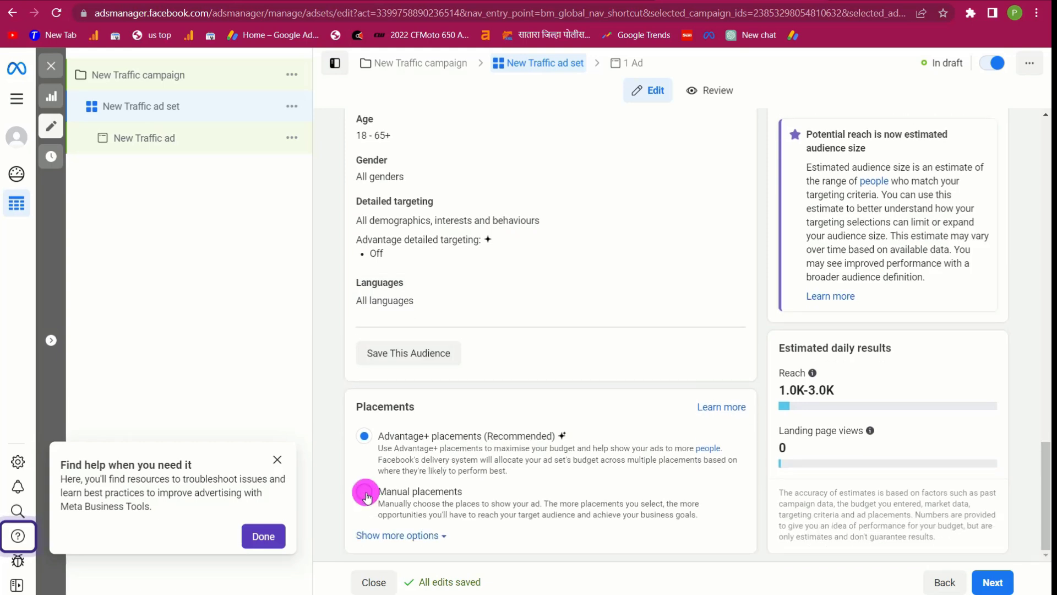
click(365, 436)
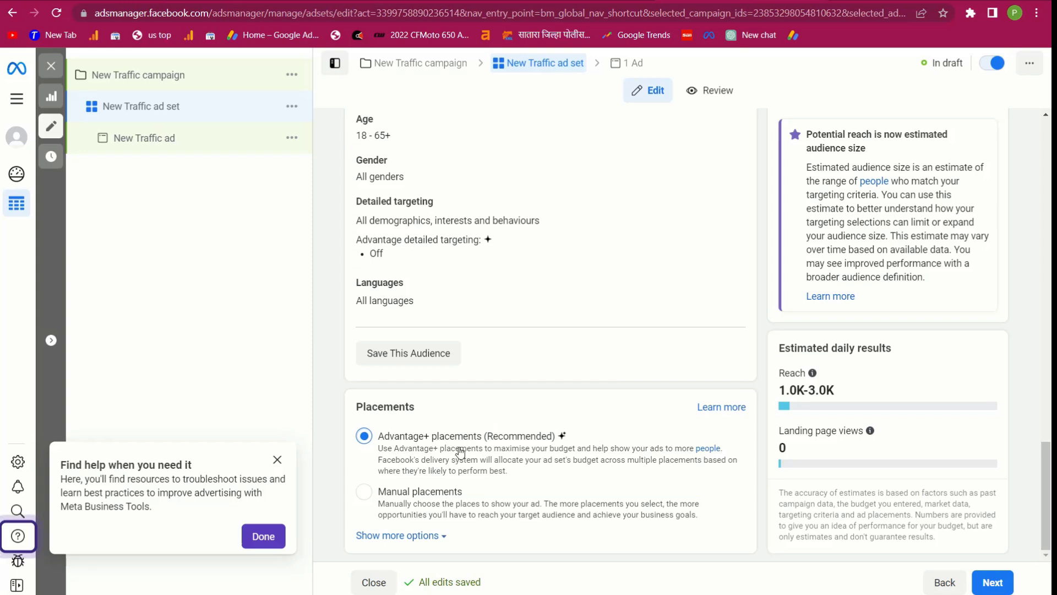
click(364, 492)
scroll(441, 319, down, 7)
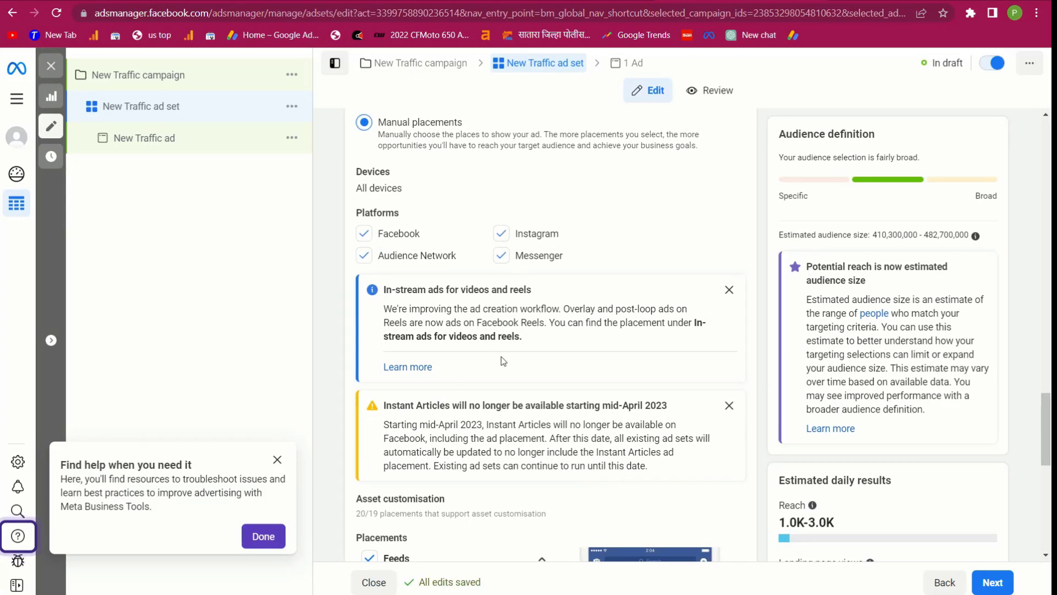
scroll(503, 360, up, 2)
scroll(600, 466, down, 3)
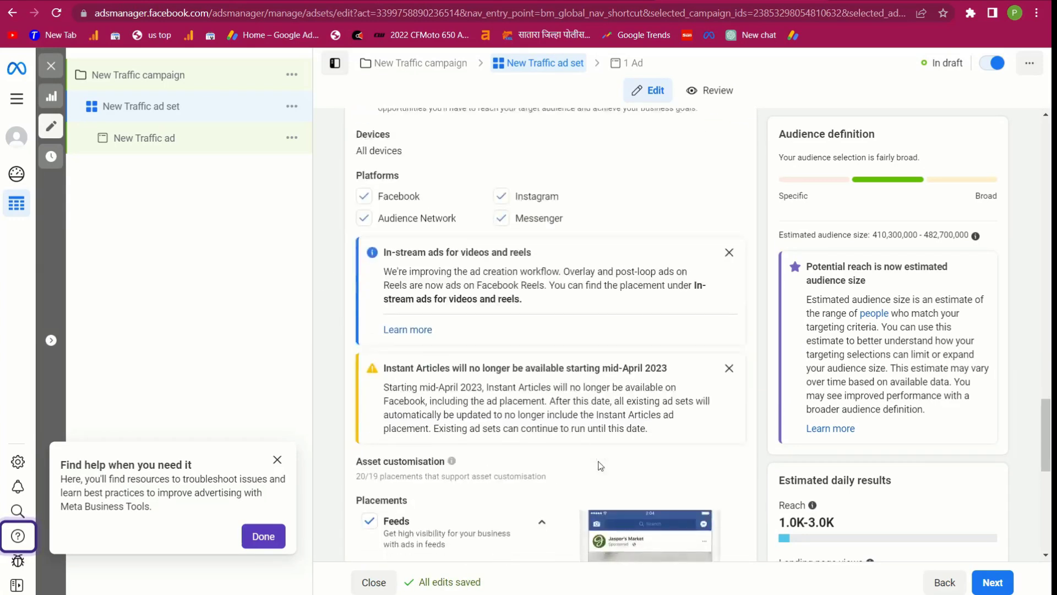
scroll(600, 466, up, 4)
click(985, 582)
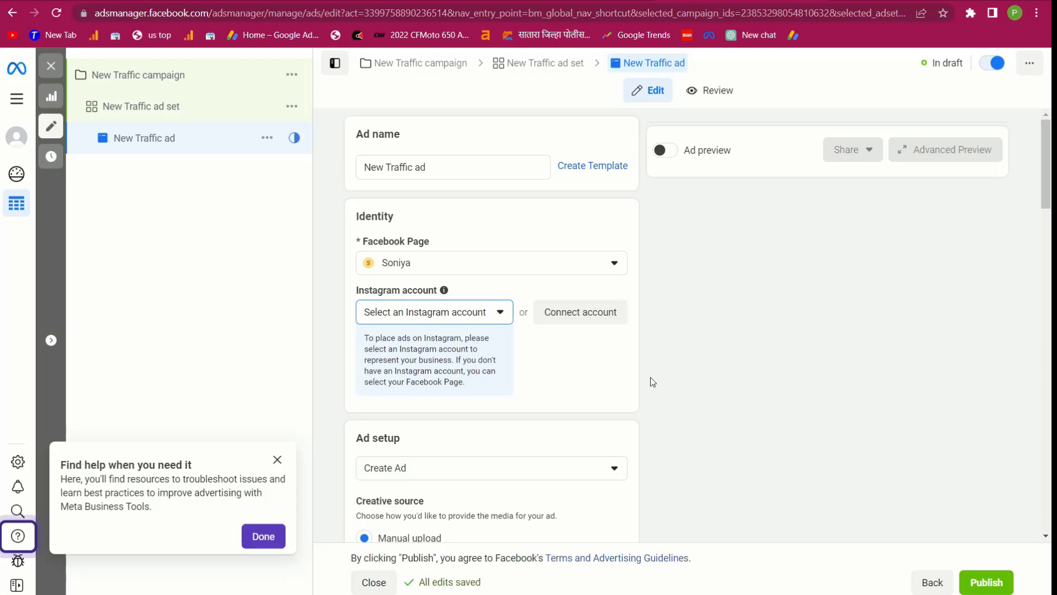
Upload bsf.png from the computer as the ad's image
scroll(507, 309, down, 1)
scroll(532, 488, down, 9)
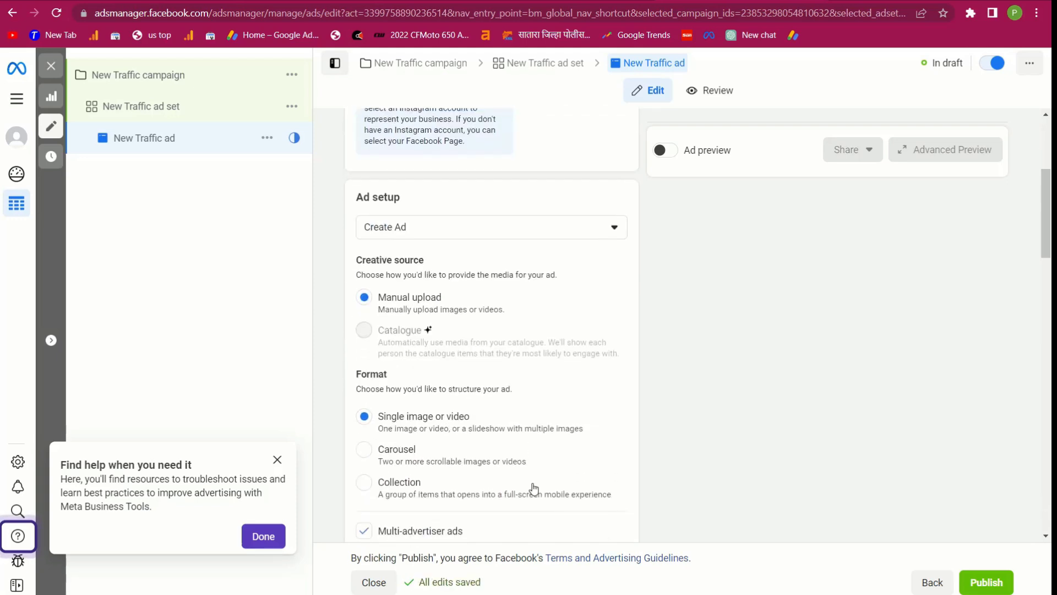
scroll(533, 488, down, 2)
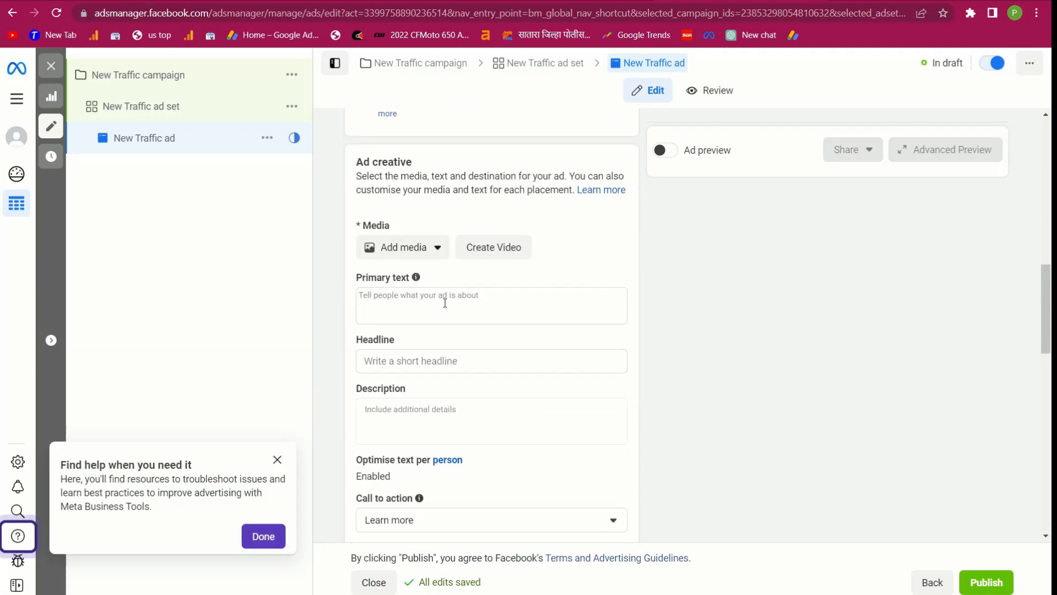
click(409, 251)
click(404, 277)
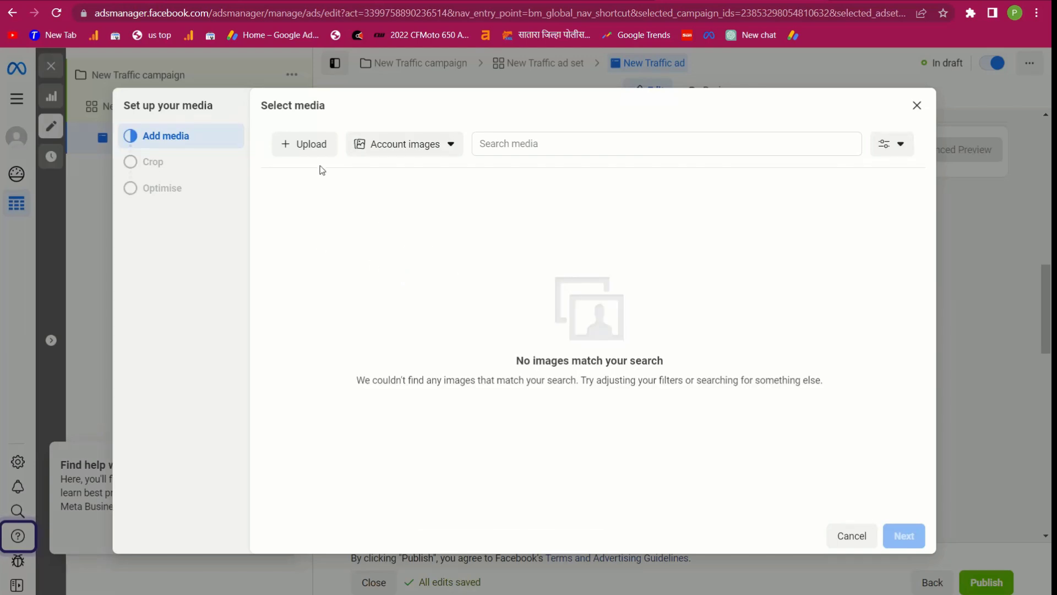
click(302, 147)
drag(212, 171, 465, 368)
click(632, 394)
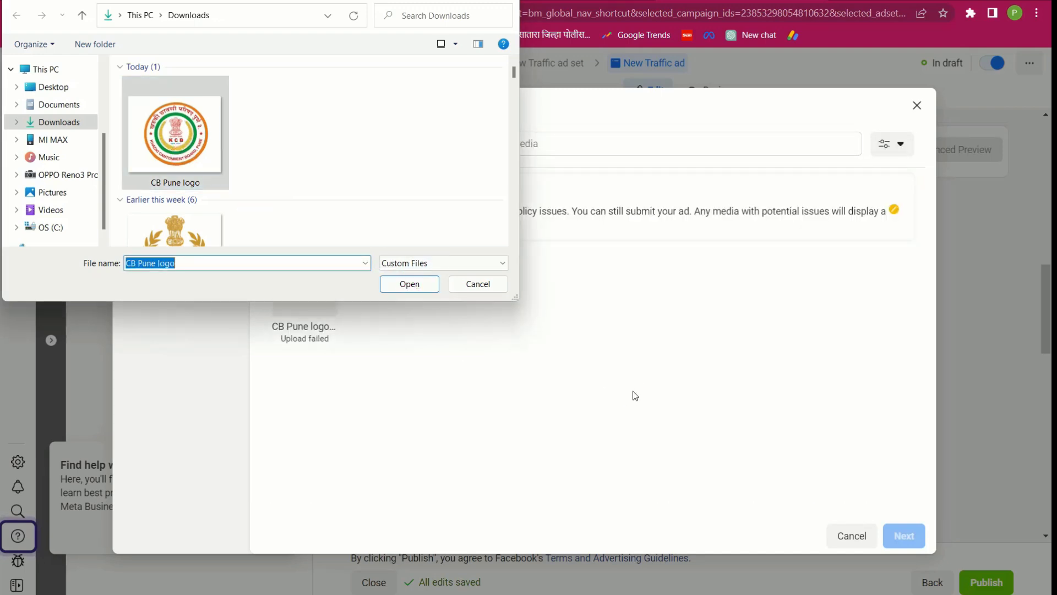
click(193, 231)
click(413, 283)
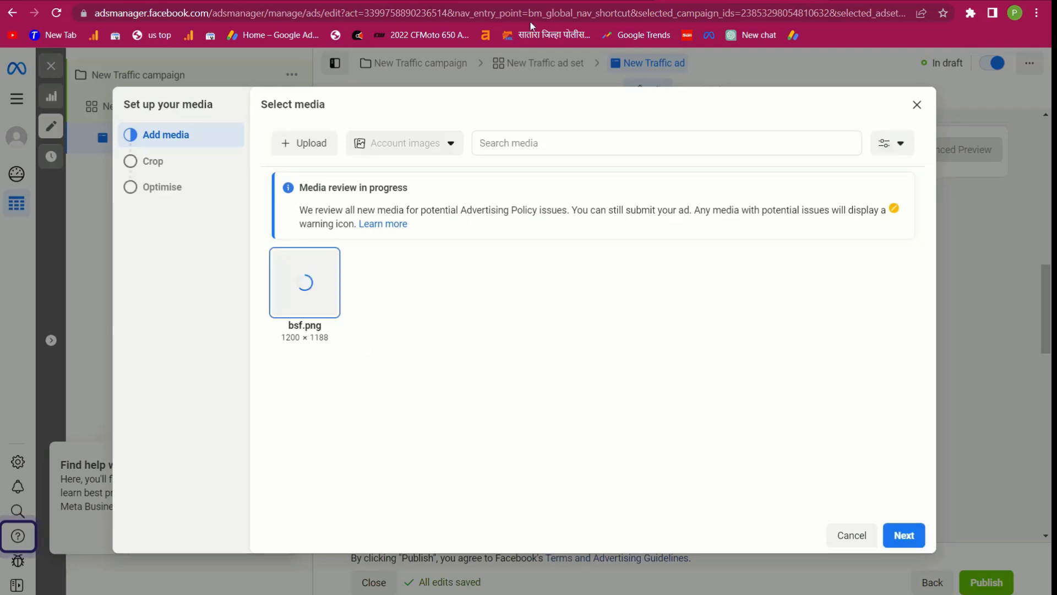
Accept the recommended placement crops for bsf.png and finish the media setup
click(905, 537)
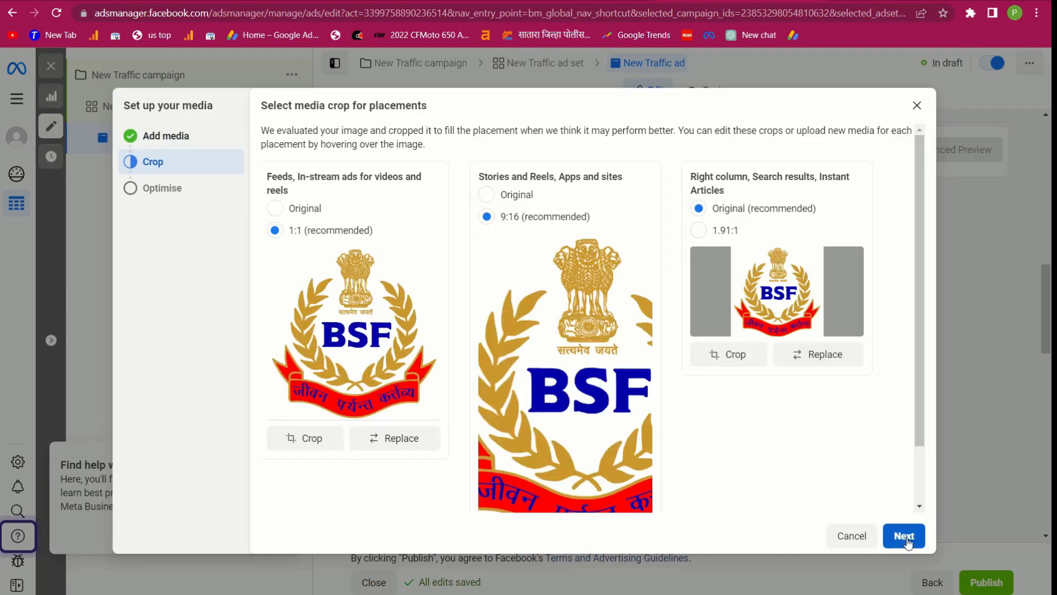
click(906, 541)
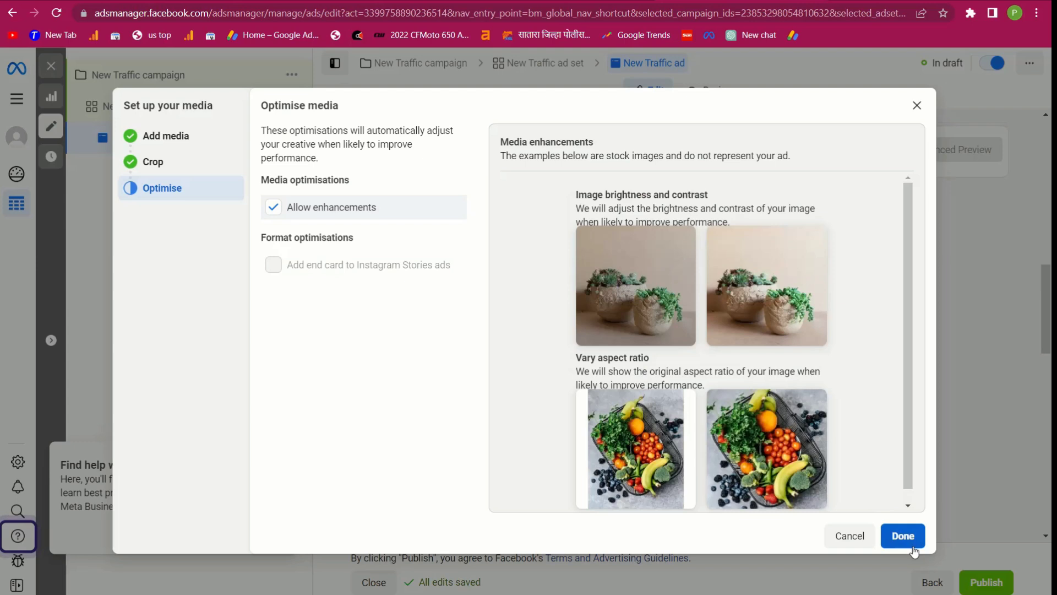
click(903, 536)
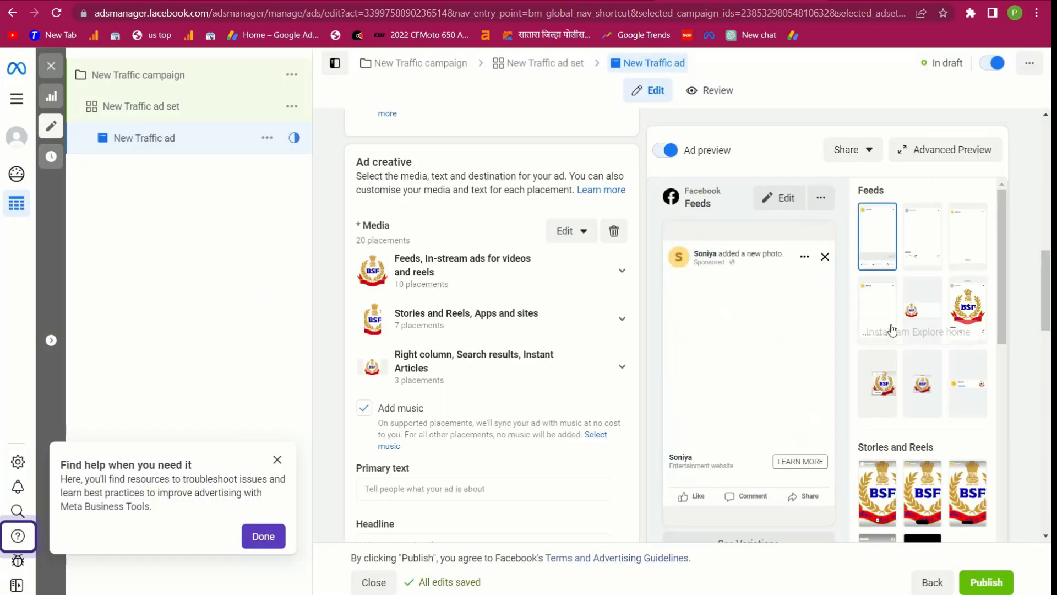
Enter 'Click Here' as the ad's primary text and copy it
scroll(916, 380, down, 1)
scroll(917, 380, down, 1)
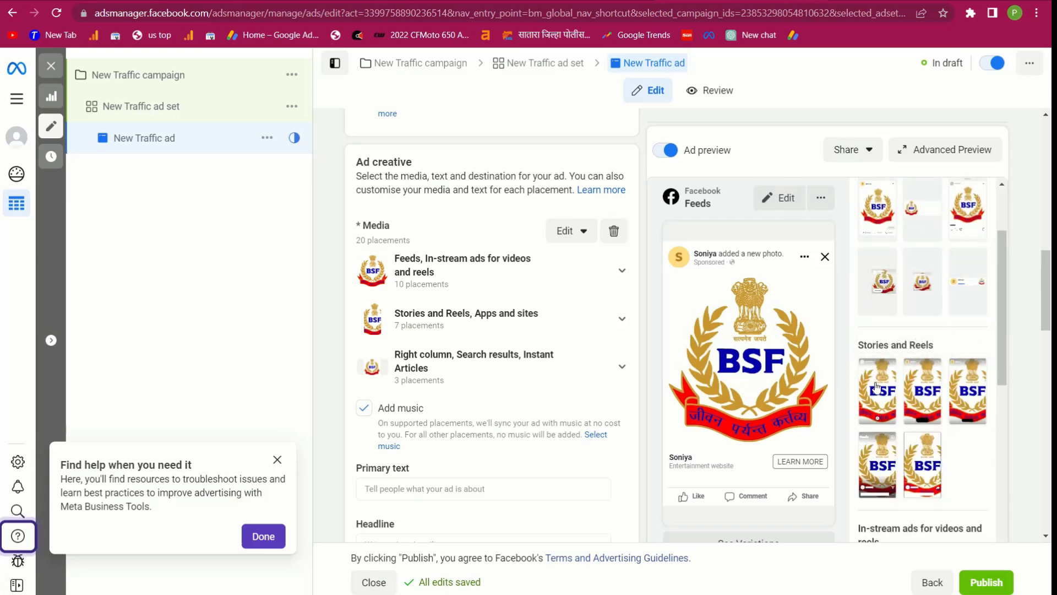
scroll(876, 385, down, 5)
scroll(885, 441, down, 3)
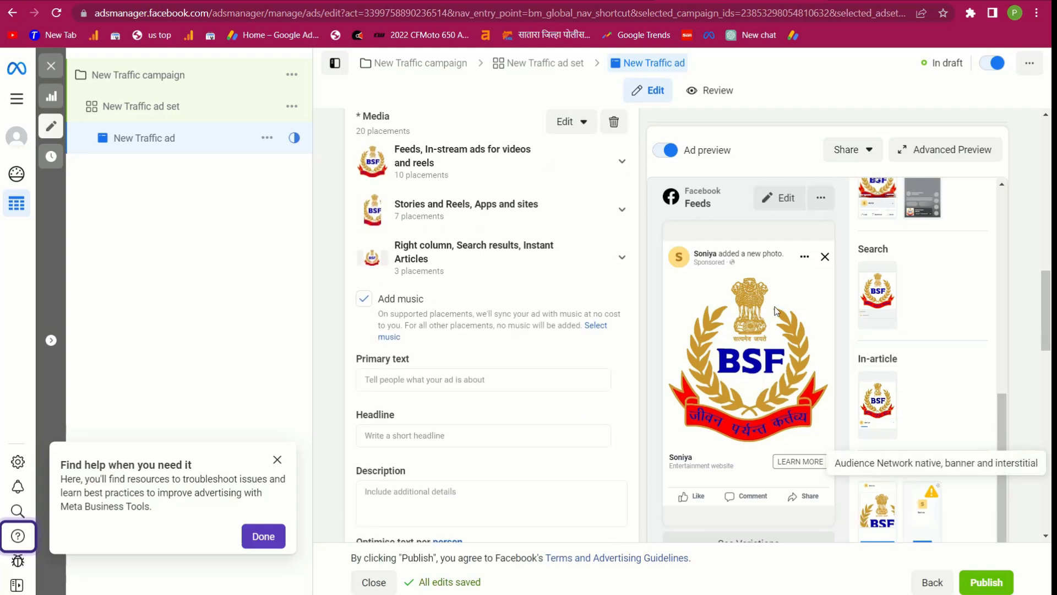
scroll(776, 312, up, 2)
scroll(776, 353, down, 2)
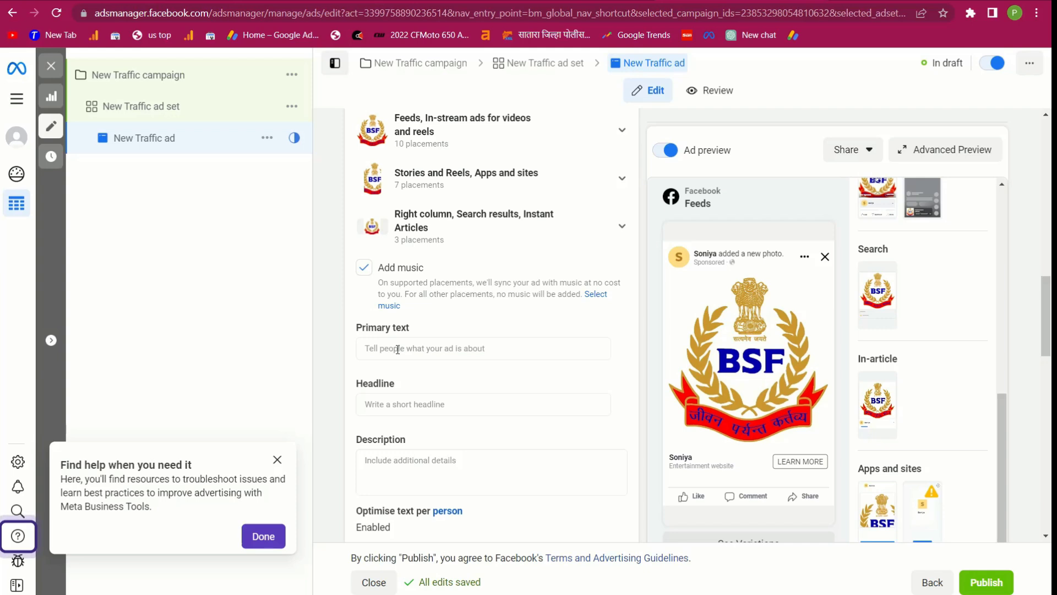
click(427, 348)
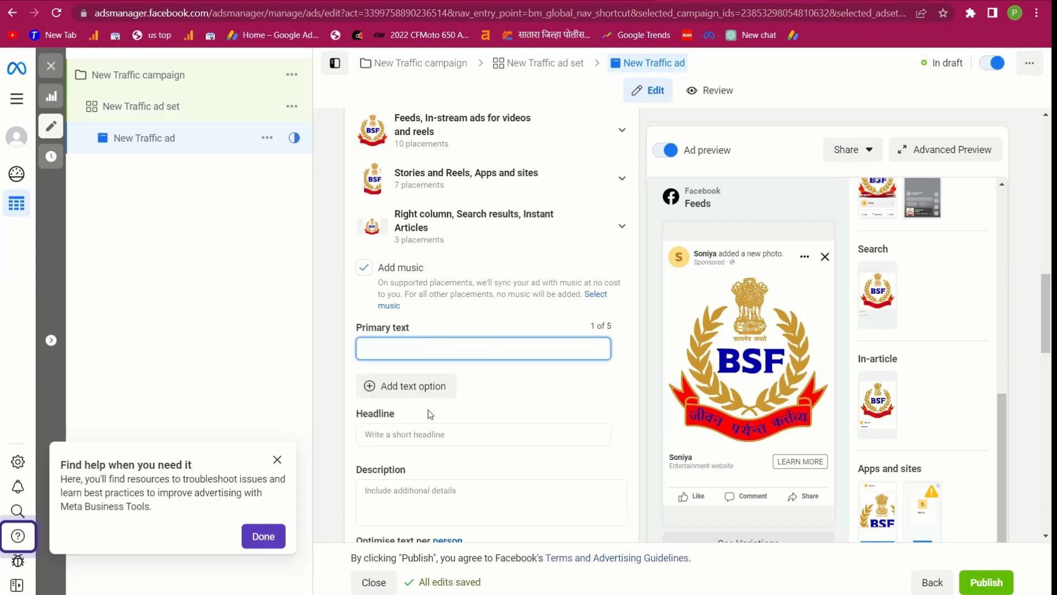
click(419, 434)
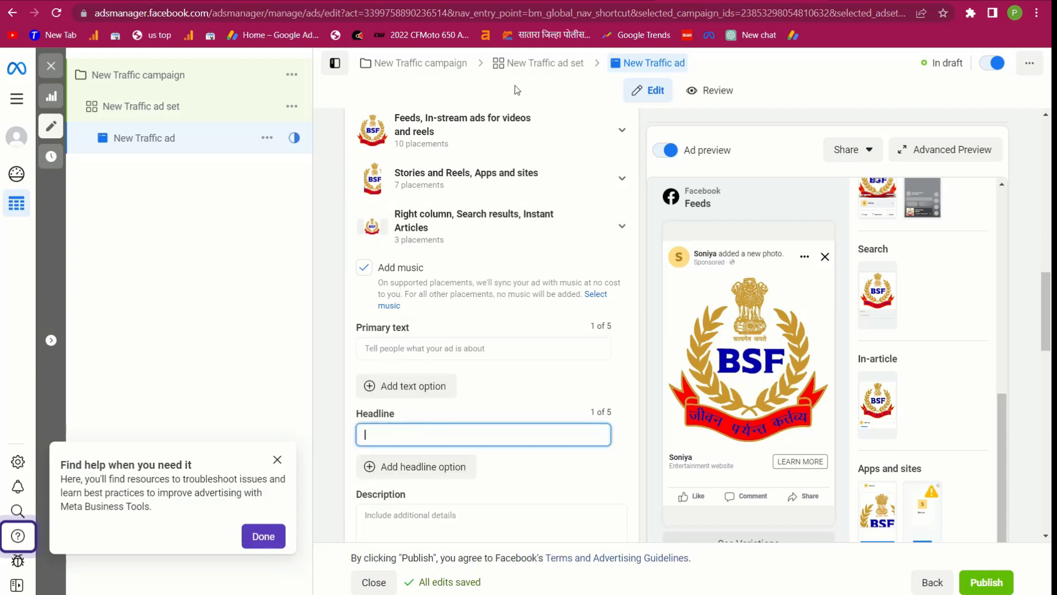
click(432, 348)
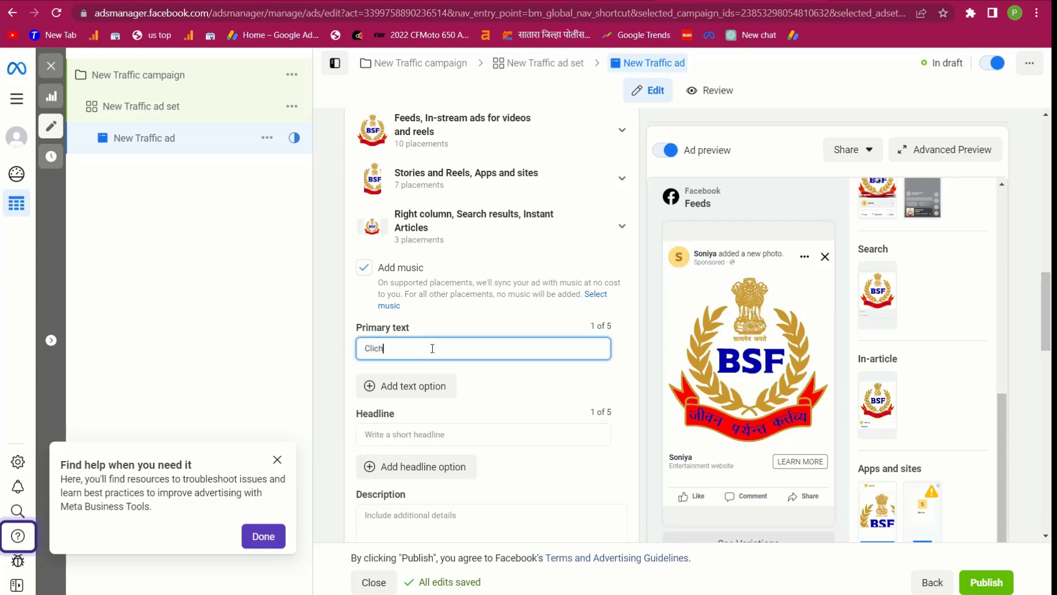
text(Clich)
key(BackSpace)
text(k Here)
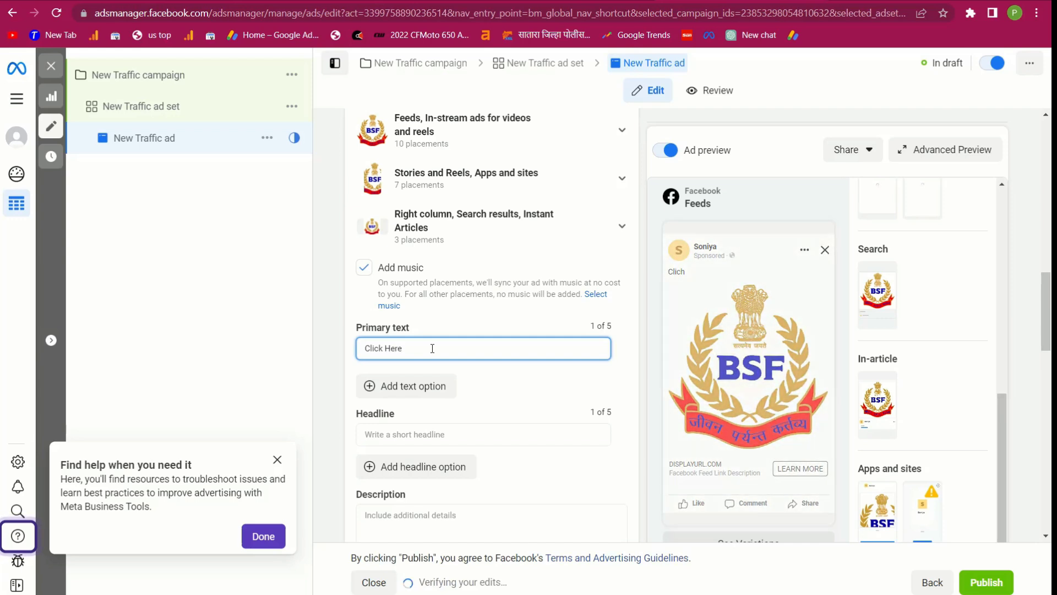
key(ctrl+a)
key(ctrl+c)
click(704, 271)
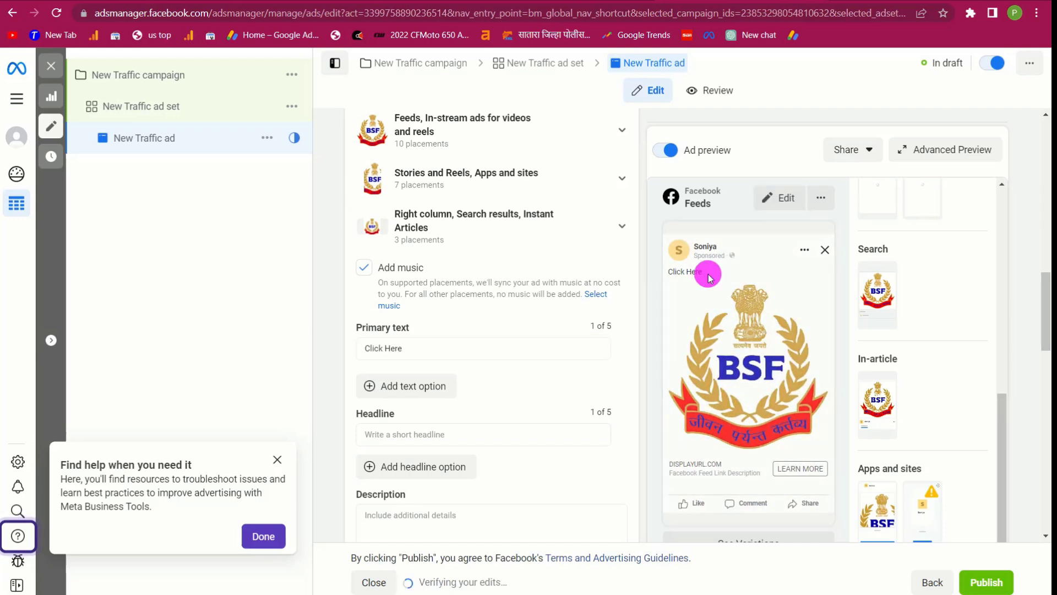
Paste 'Click Here' into the ad's headline
click(380, 435)
key(ctrl+v)
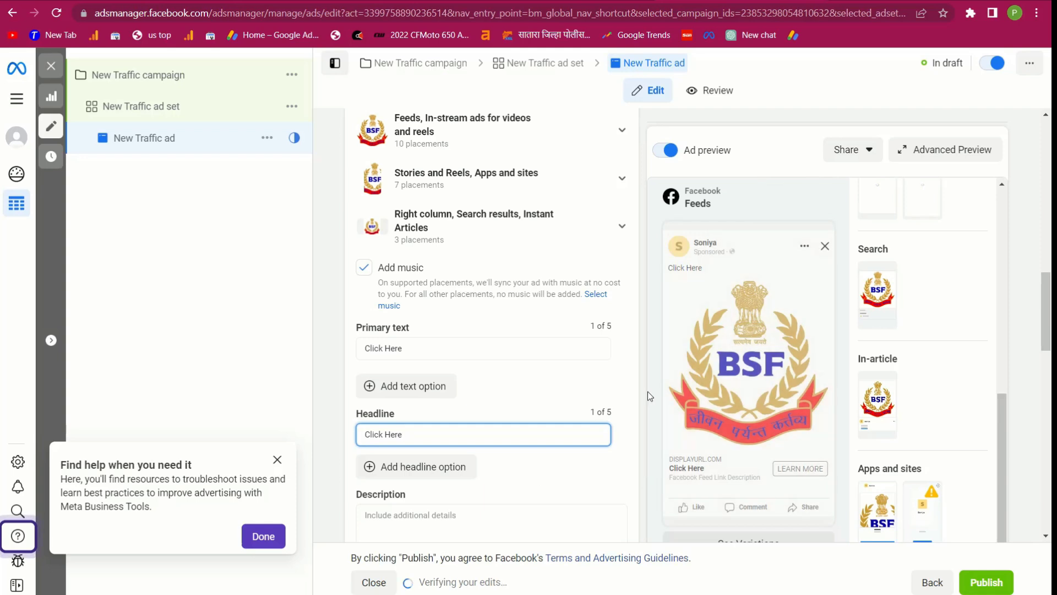
scroll(634, 396, down, 3)
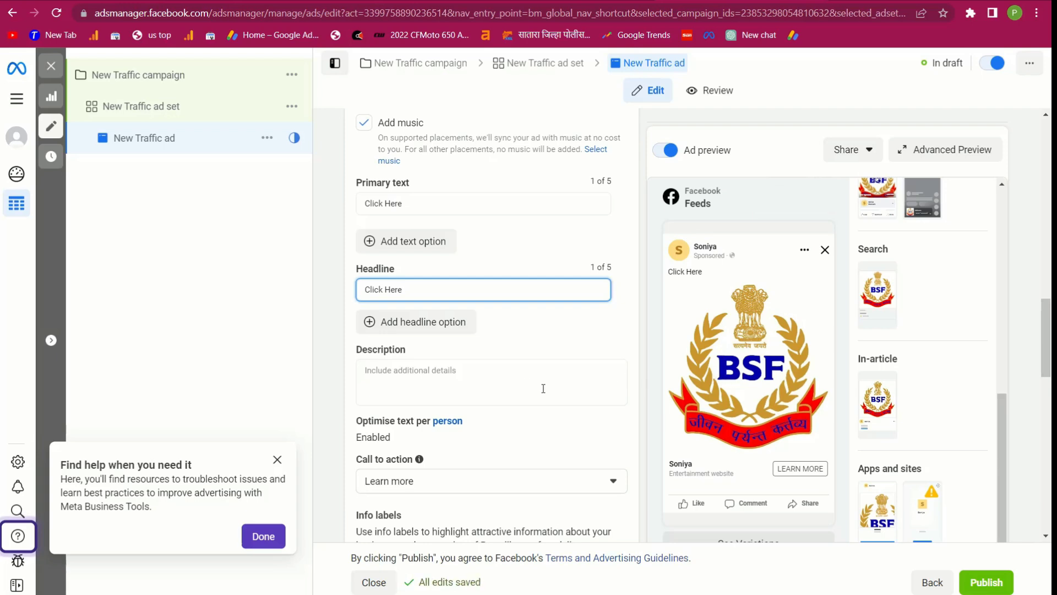
scroll(524, 380, down, 9)
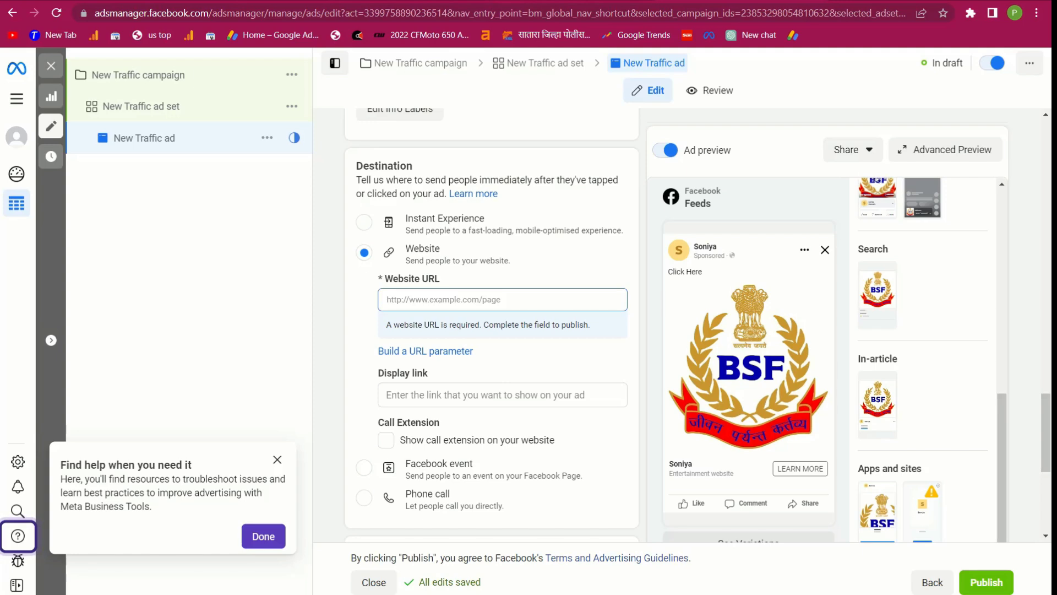
Paste the Google 'thane pin code' results address as the ad's website URL
click(579, 1)
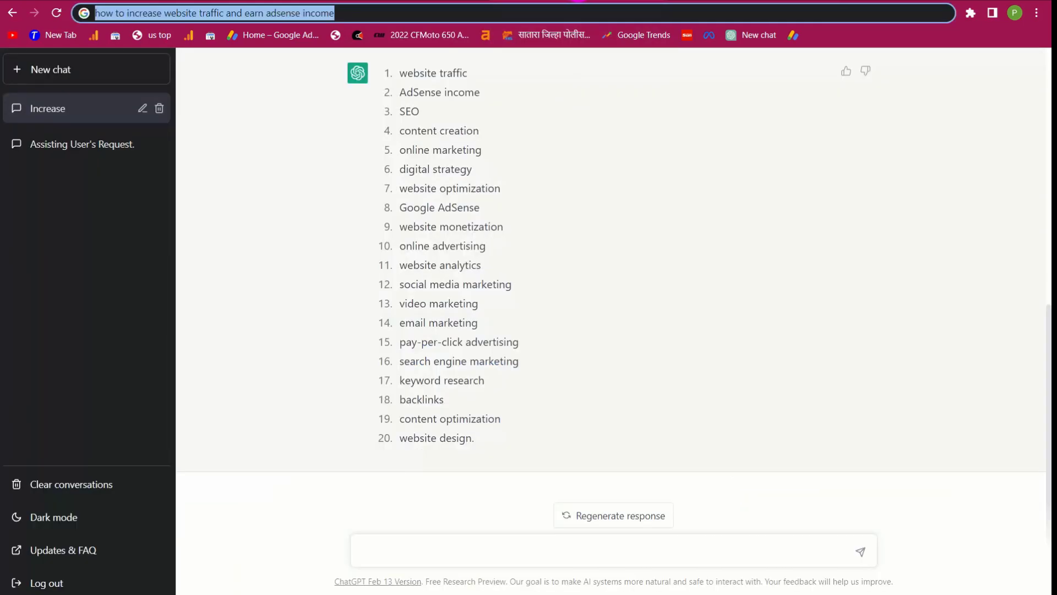
click(361, 1)
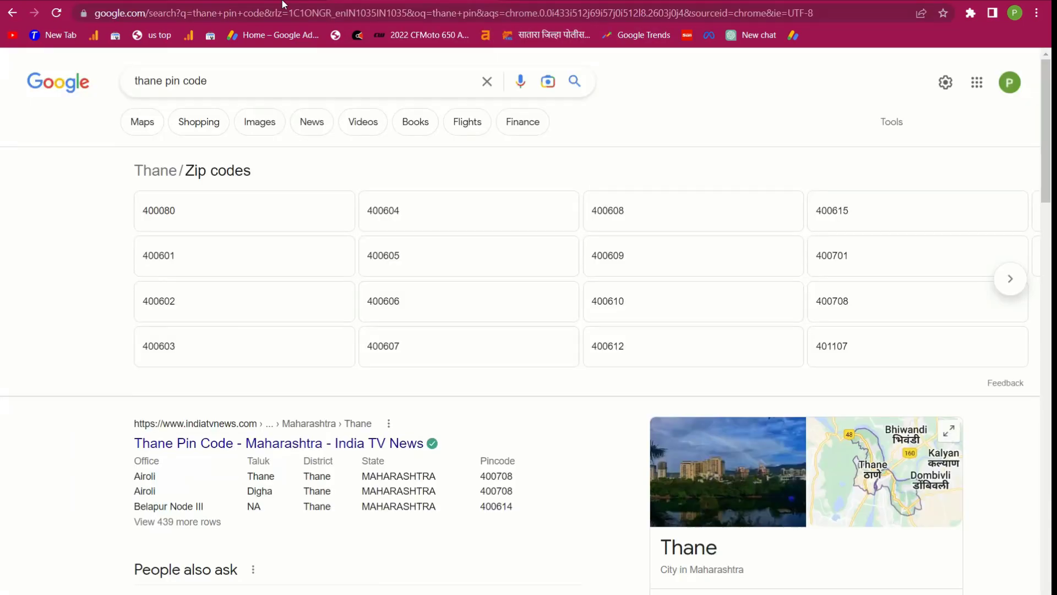
click(260, 16)
key(ctrl+c)
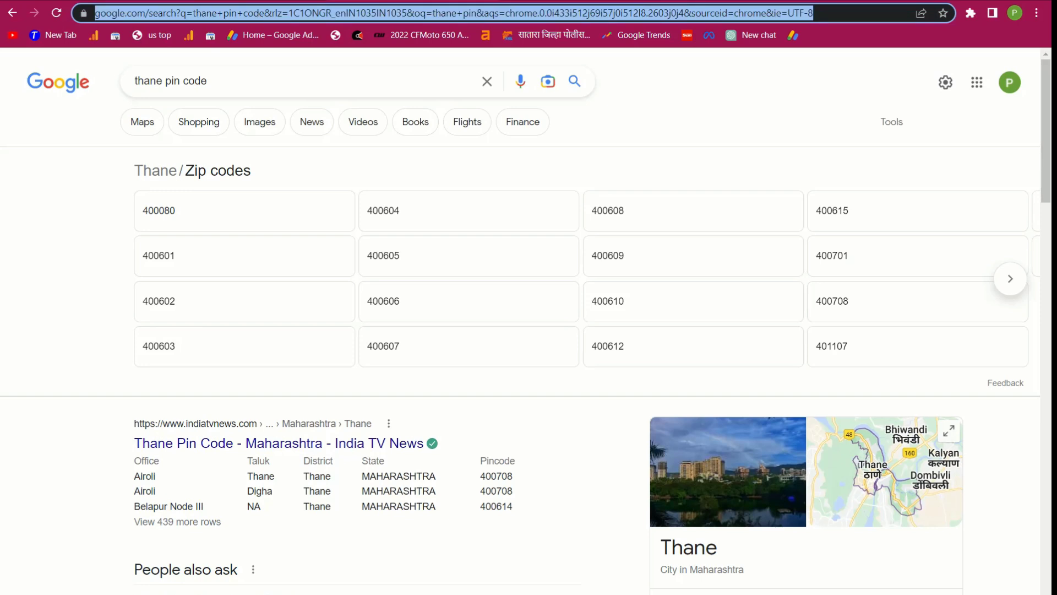
click(468, 1)
click(406, 389)
click(422, 300)
key(ctrl+v)
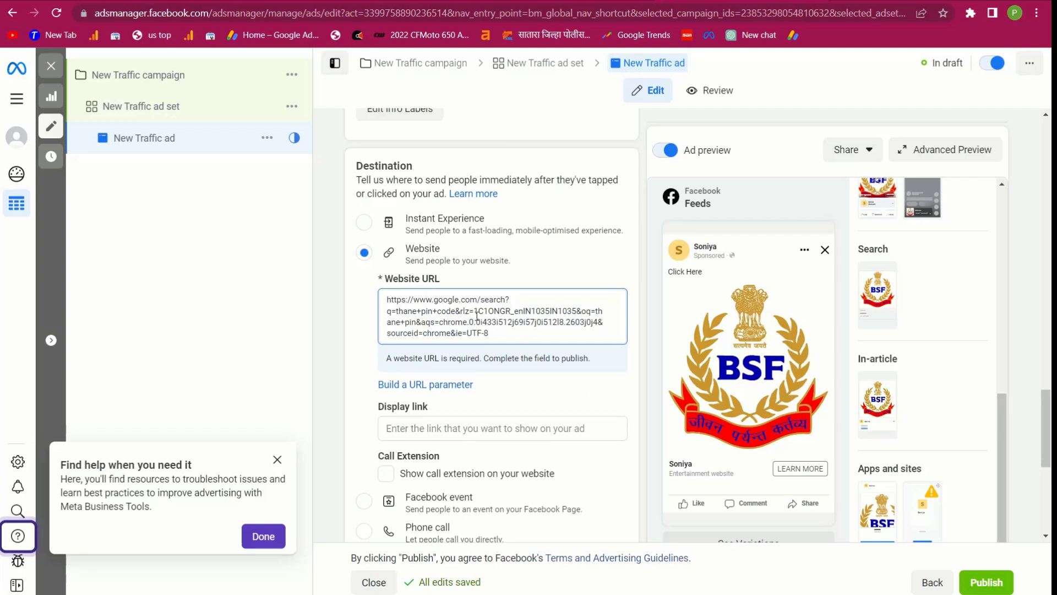
click(323, 337)
Dismiss the missing Pixel warning and the help tips popup
scroll(551, 385, down, 1)
click(611, 331)
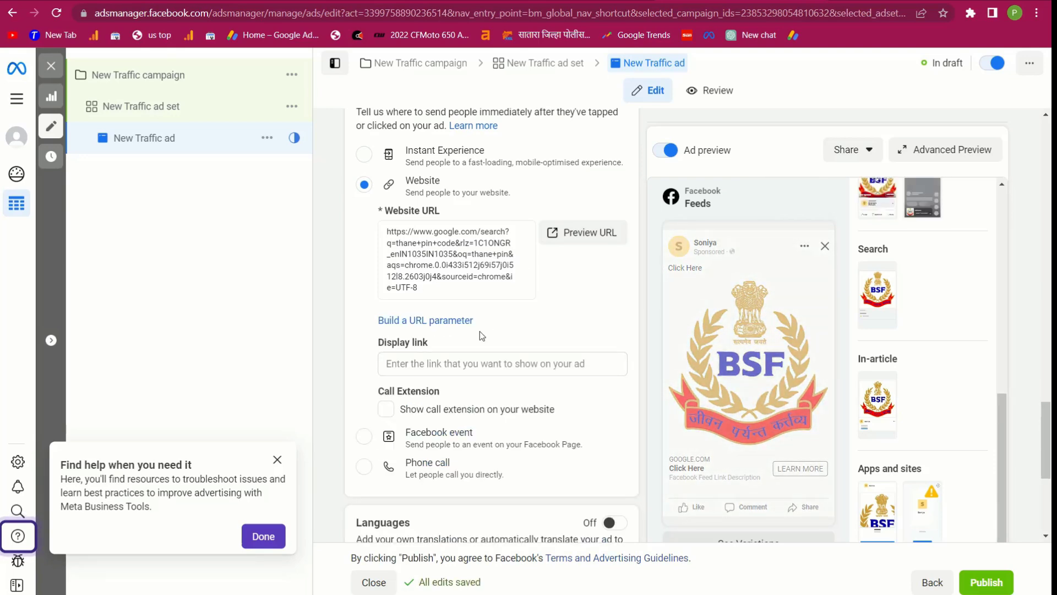
scroll(503, 310, down, 5)
scroll(503, 310, up, 15)
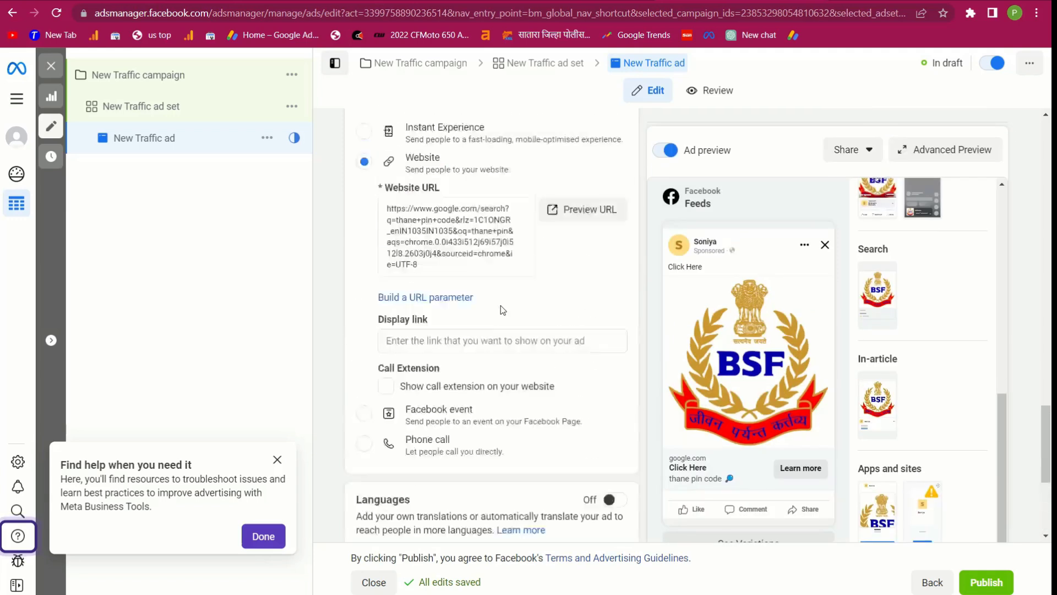
scroll(512, 234, up, 15)
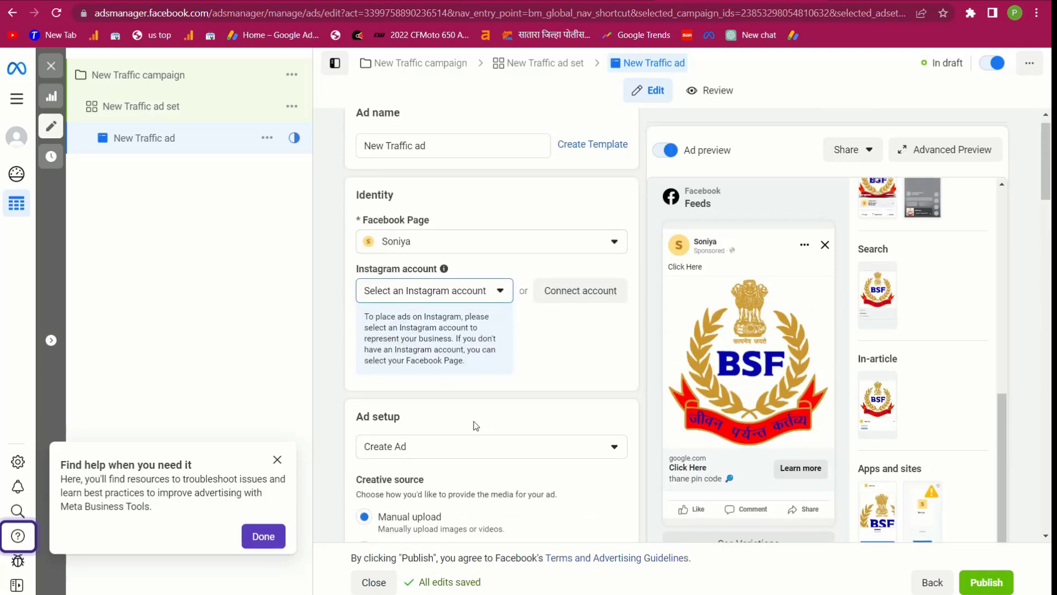
scroll(476, 426, down, 15)
mouse_move(446, 410)
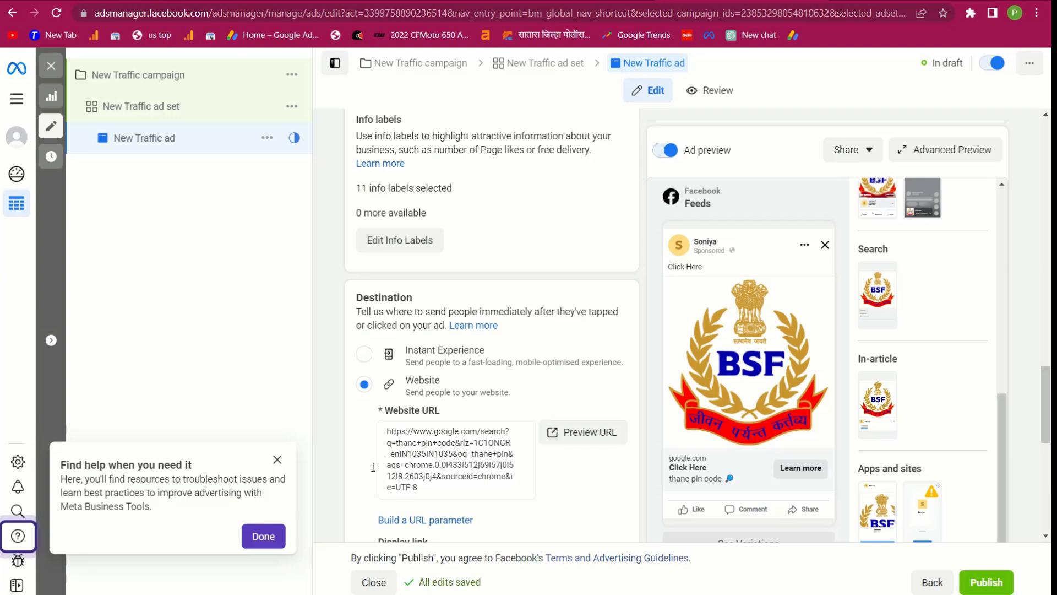
click(270, 462)
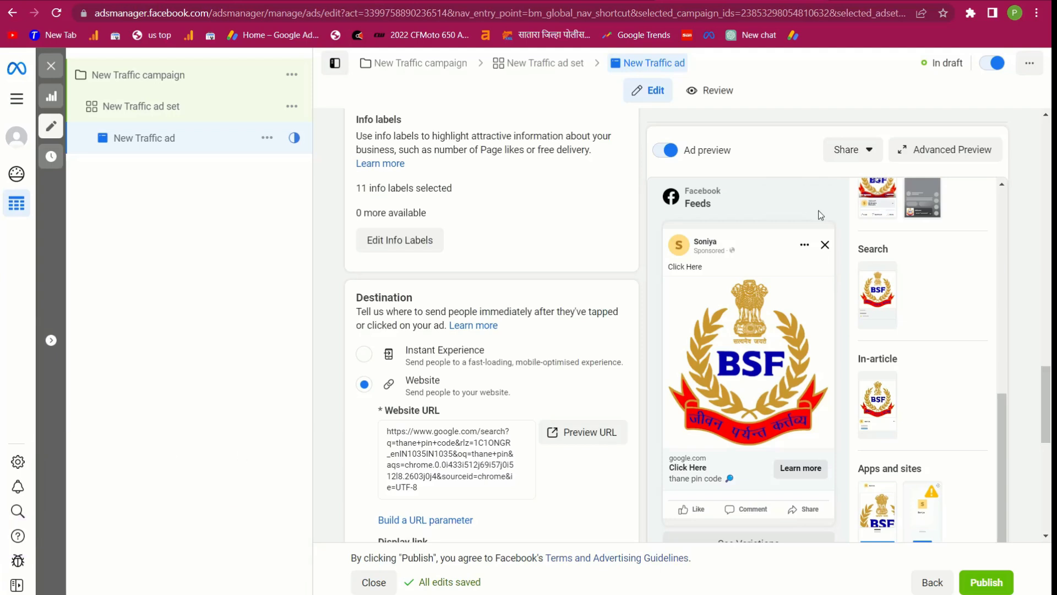
Publish, keeping India, Indian Rupee and Kolkata time, and claim an ad credit paying by UPI
click(994, 585)
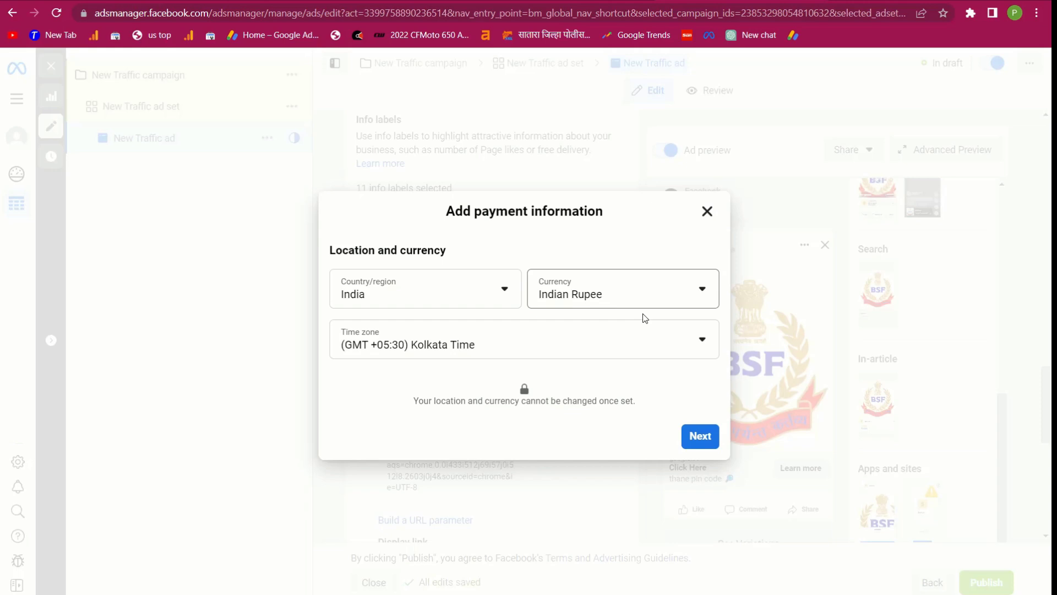
click(697, 439)
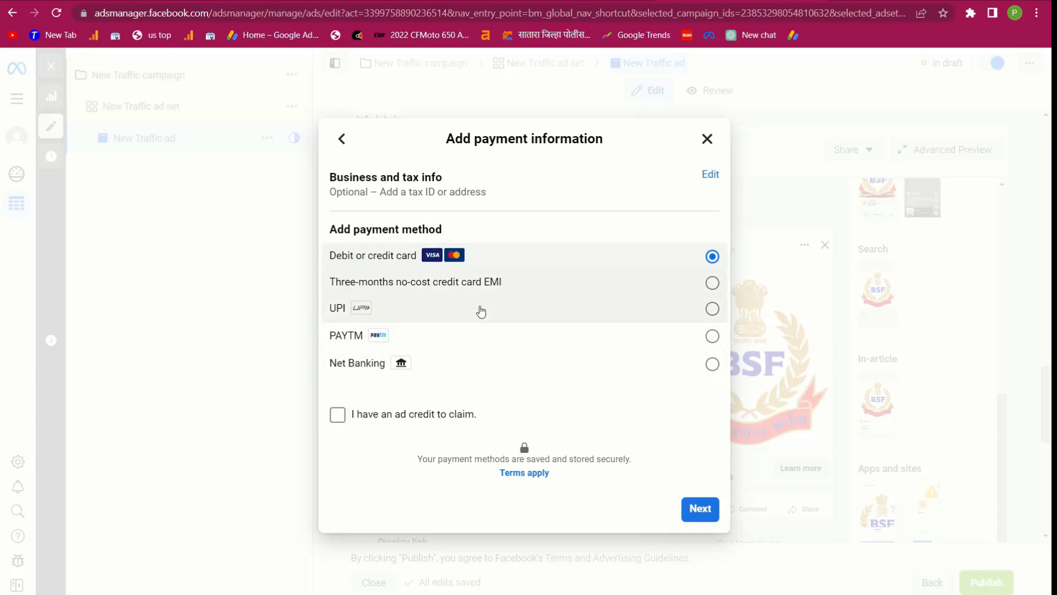
click(337, 415)
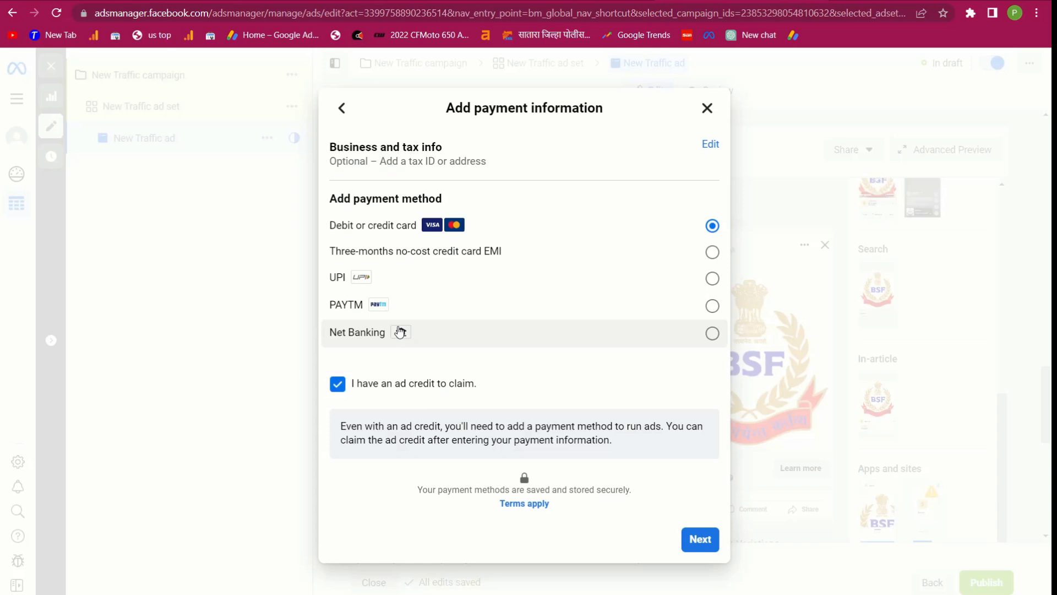
click(713, 279)
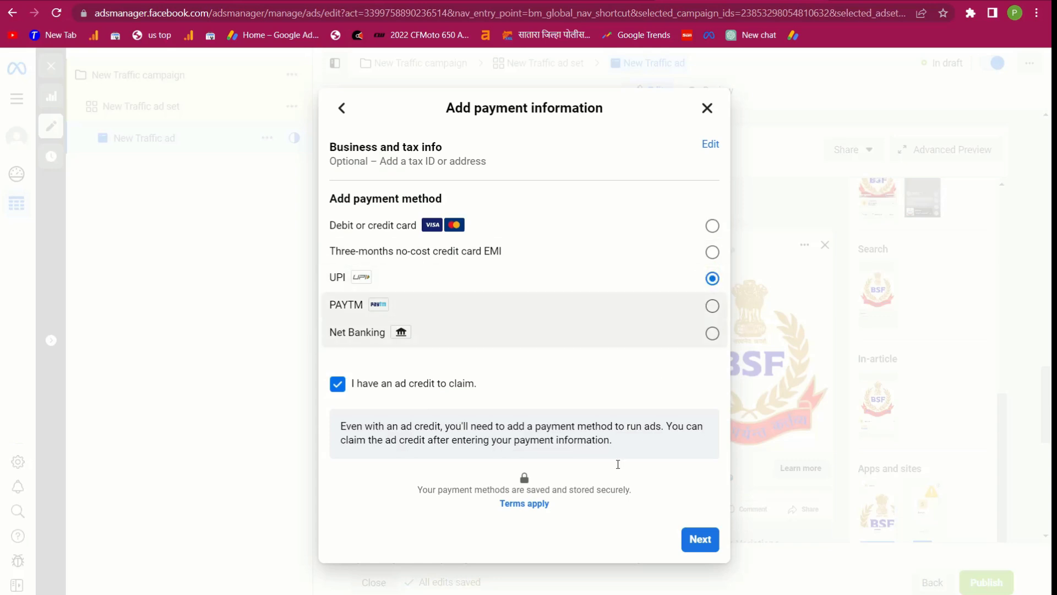
click(696, 540)
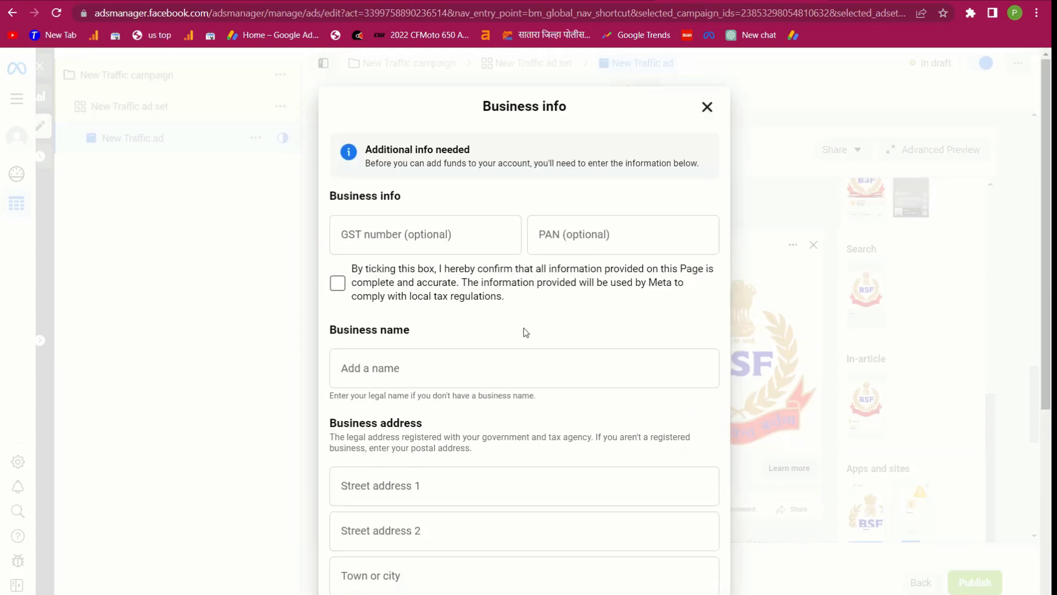
Look over the Business info form and begin filling in the GST number
scroll(463, 362, down, 1)
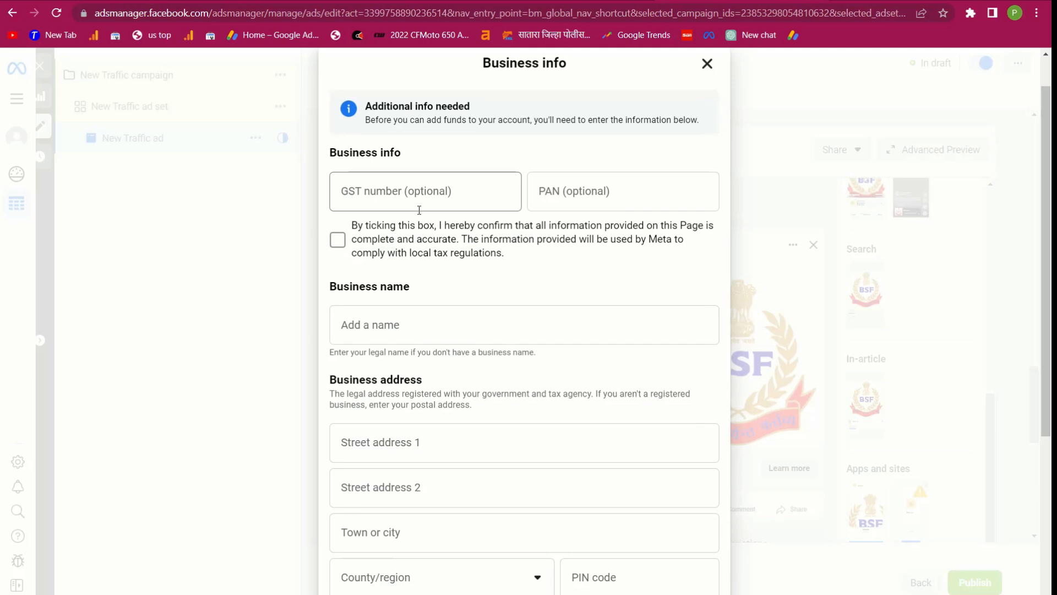
scroll(419, 210, down, 1)
scroll(428, 248, up, 2)
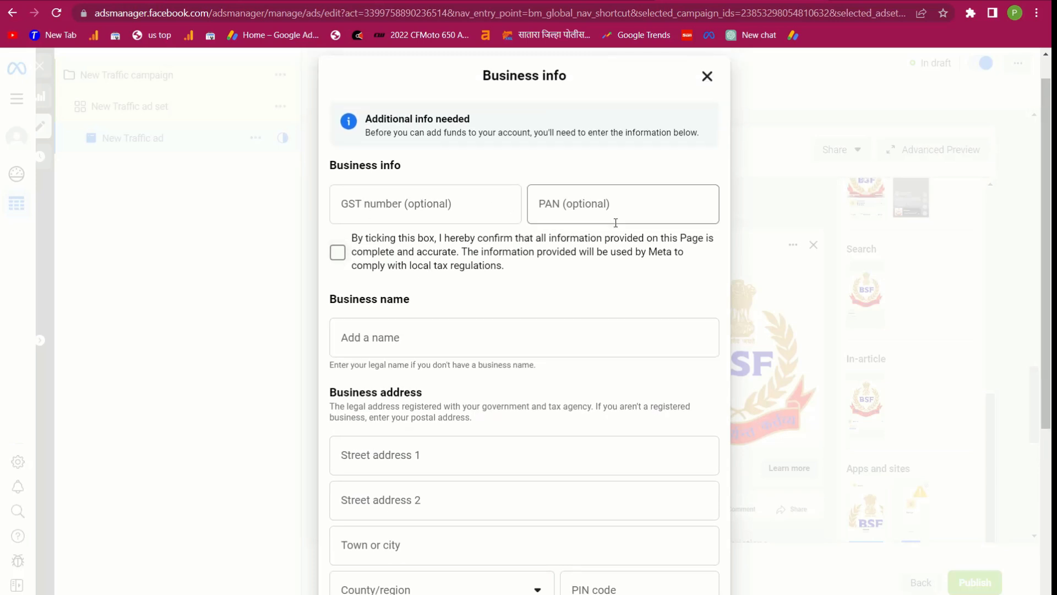
scroll(418, 270, down, 2)
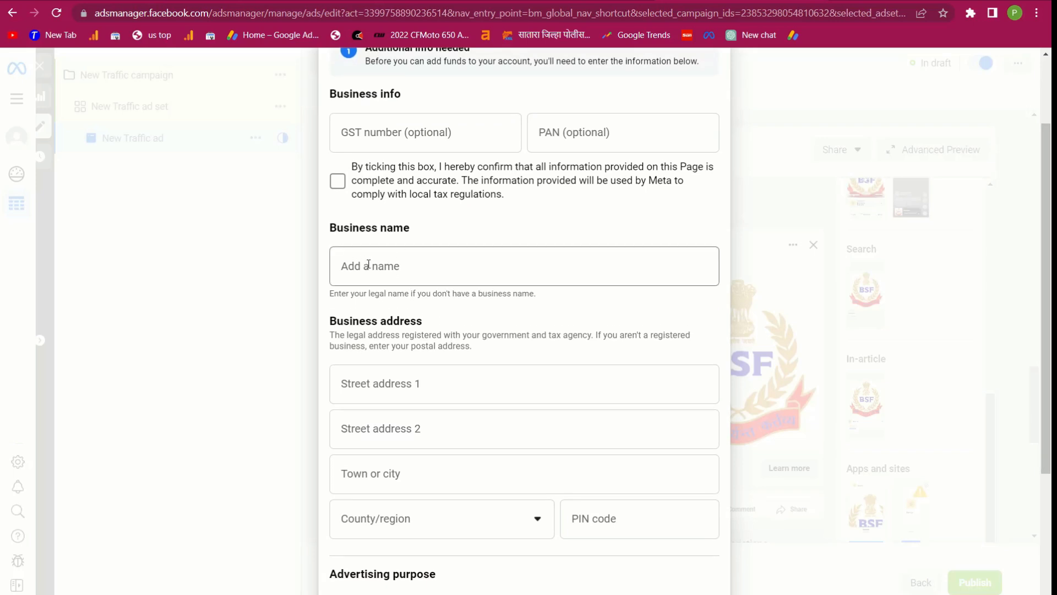
scroll(369, 264, down, 3)
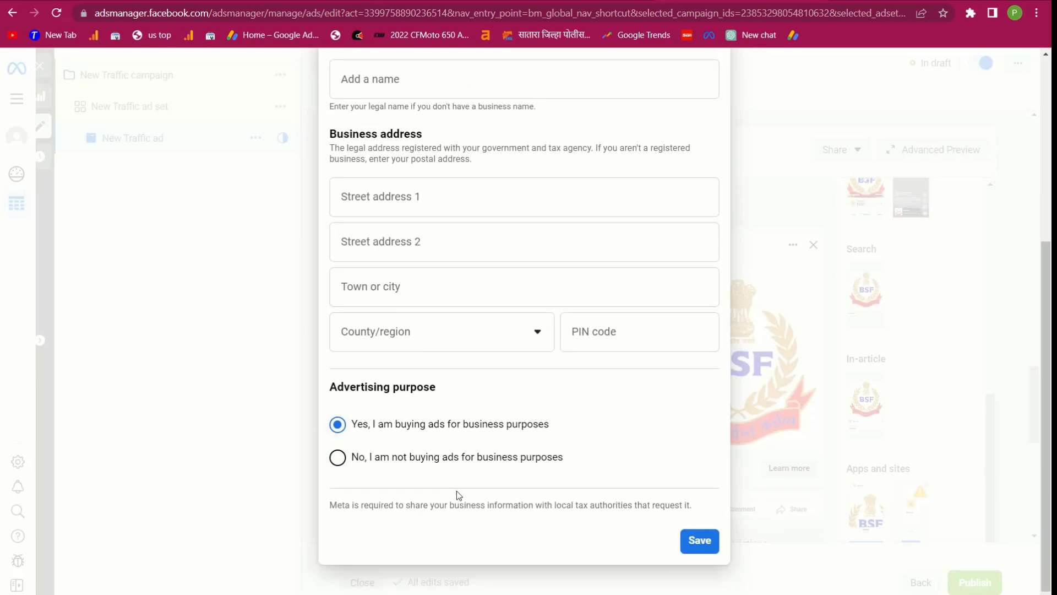
scroll(416, 463, up, 5)
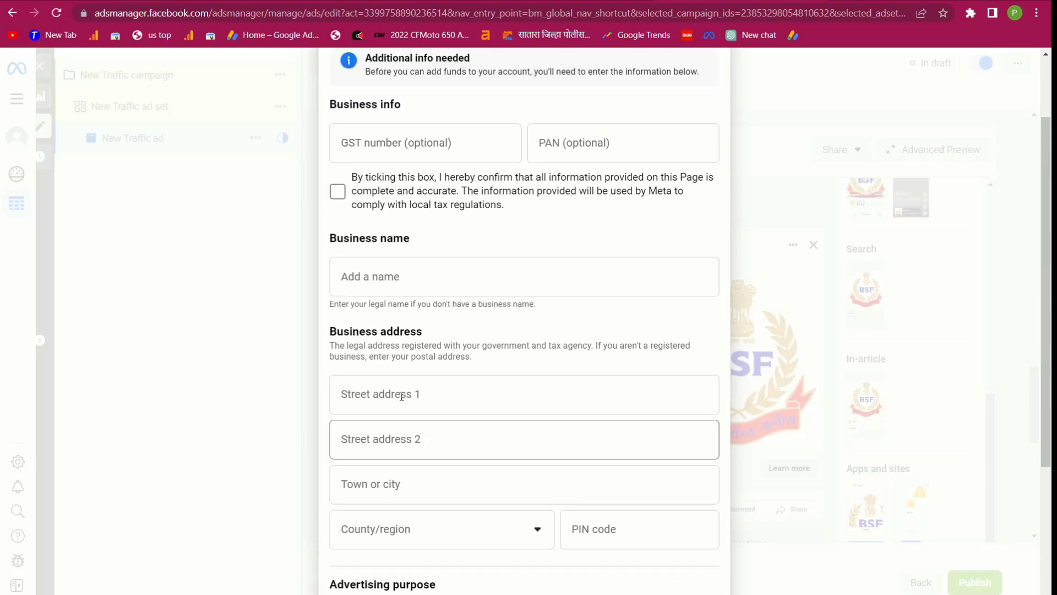
click(342, 229)
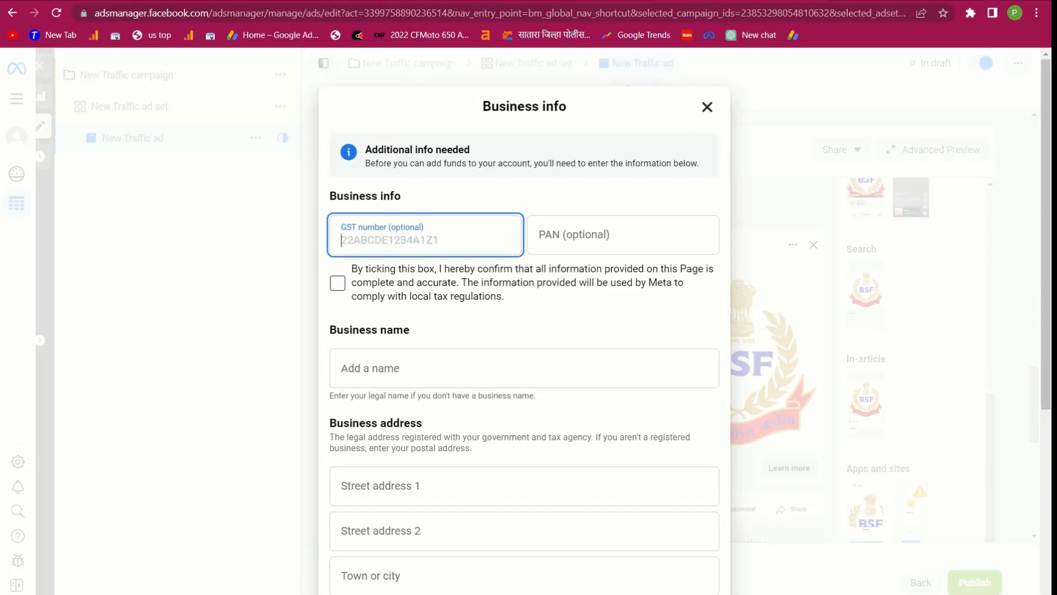
Change the Google query from 'thane pin code' to 'thane gst code' and search
click(384, 1)
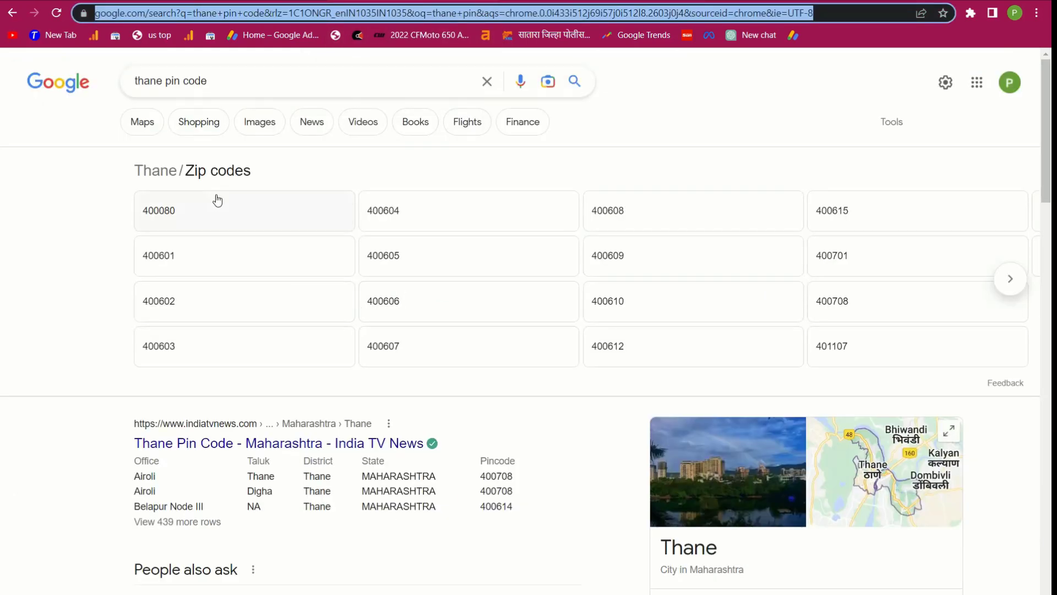
scroll(272, 406, down, 2)
scroll(272, 406, up, 2)
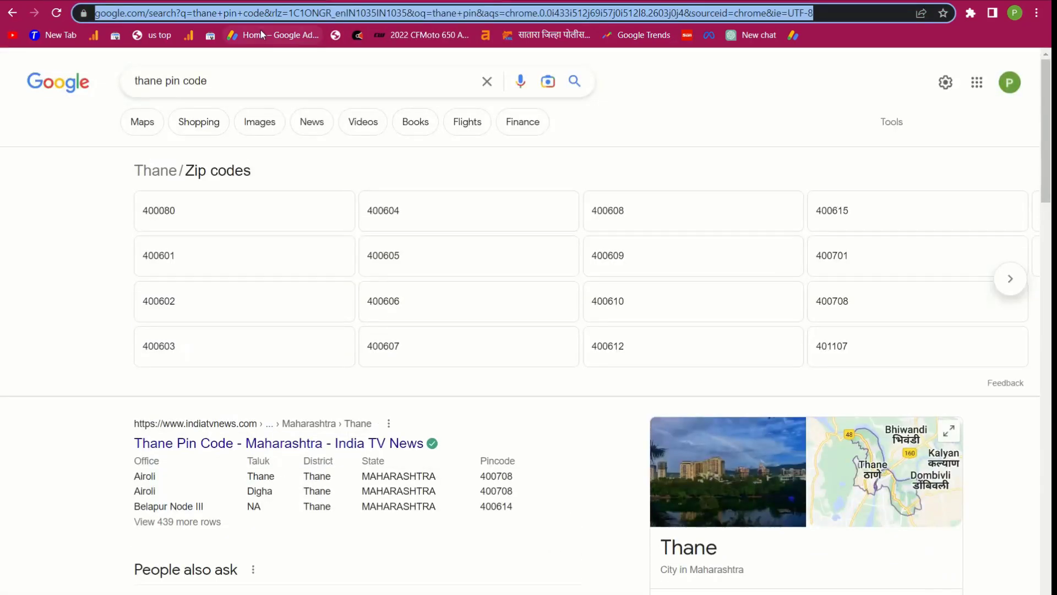
double_click(239, 81)
mouse_move(239, 81)
mouse_down()
mouse_move(173, 81)
mouse_move(236, 81)
mouse_up()
drag(156, 80, 264, 83)
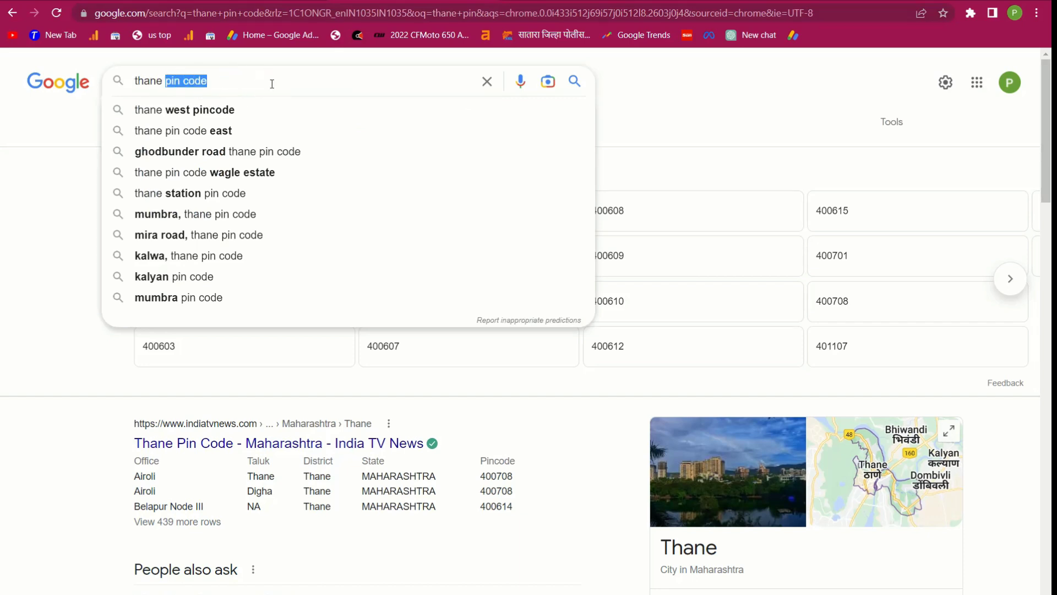
text(gs)
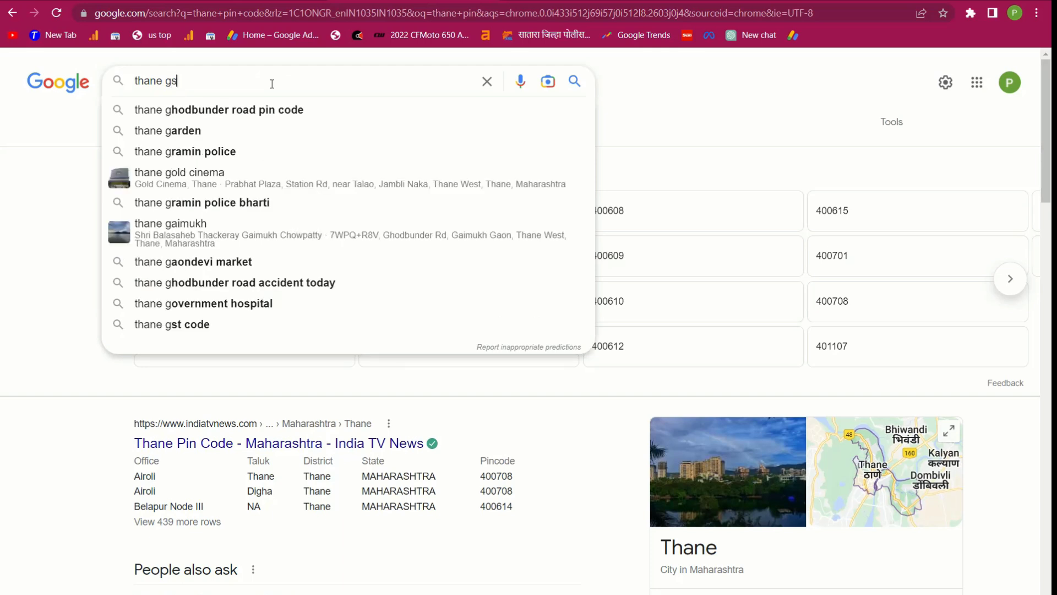
text(tn)
key(BackSpace)
text(c)
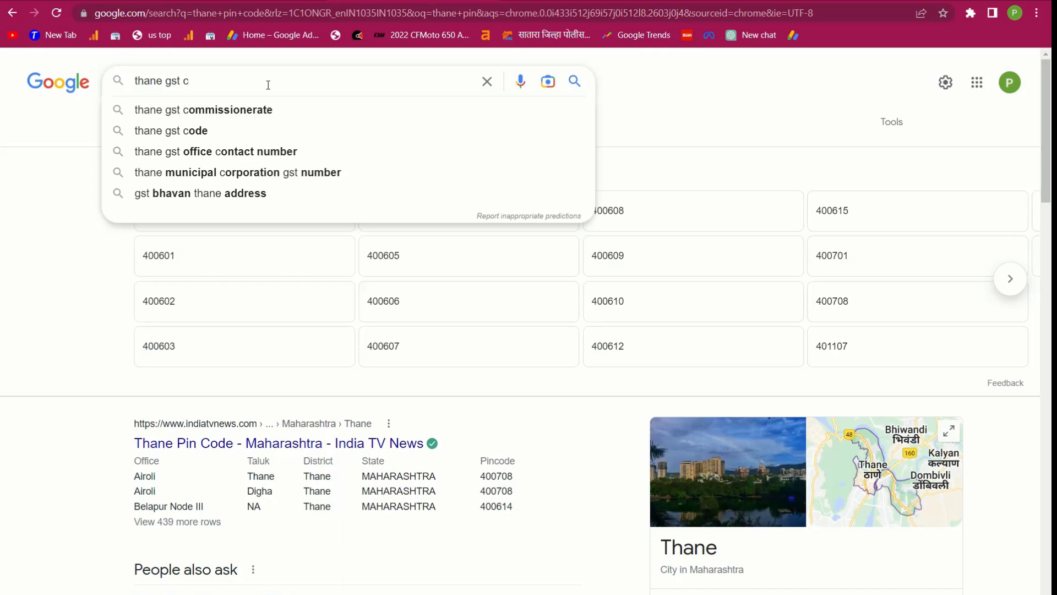
click(166, 132)
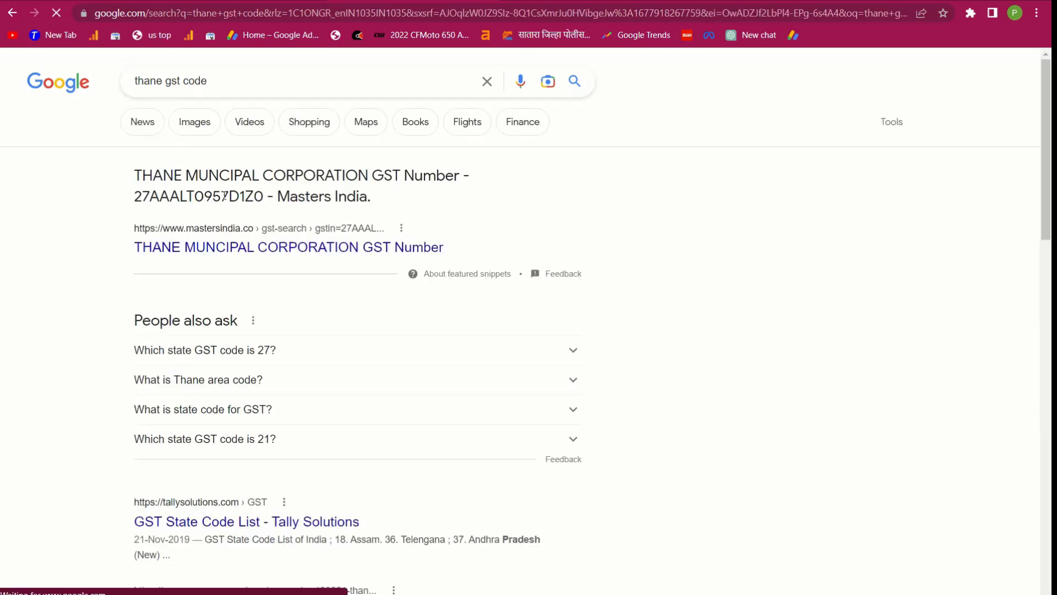
Copy the Thane Municipal Corporation GST number into the form's GST field
drag(263, 196, 133, 196)
key(ctrl+c)
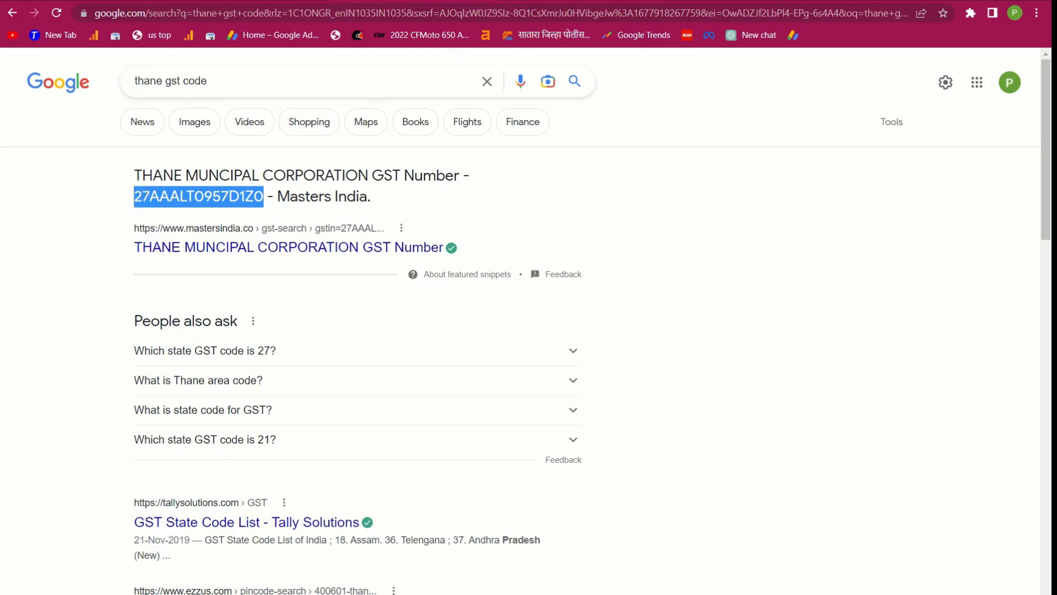
key(ctrl+Tab)
click(395, 245)
key(ctrl+v)
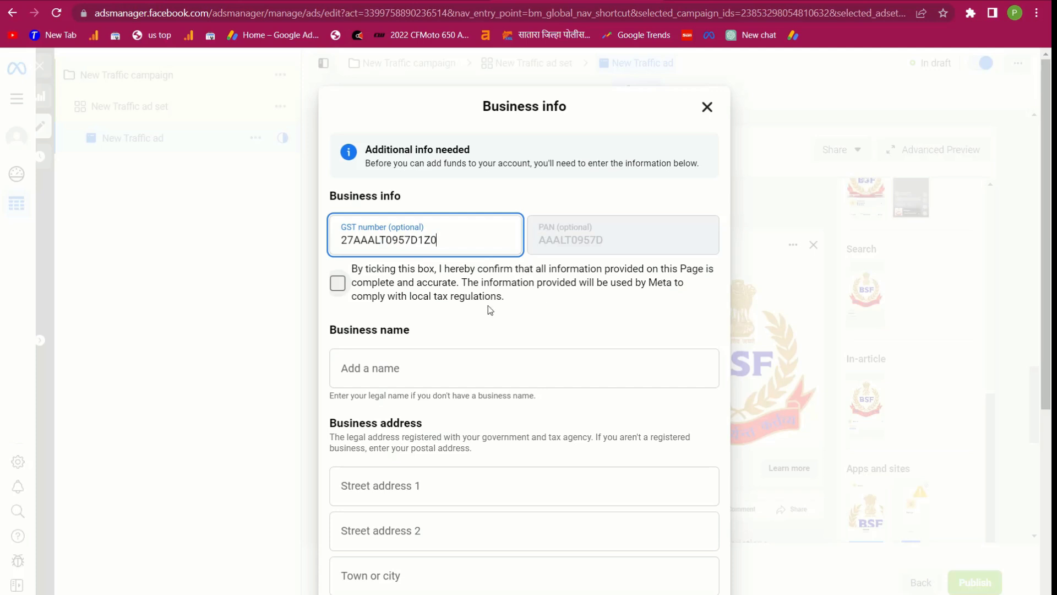
Fill in the business name, street address lines, town or city and PIN code
click(390, 370)
text(ajfld f sd)
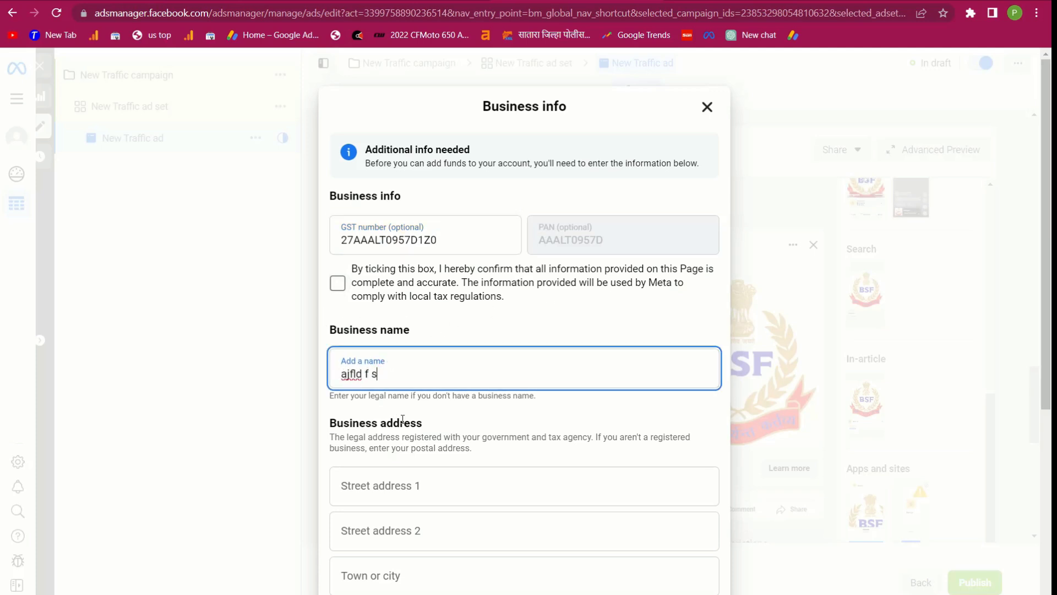
key(ctrl+a)
text(t)
click(401, 499)
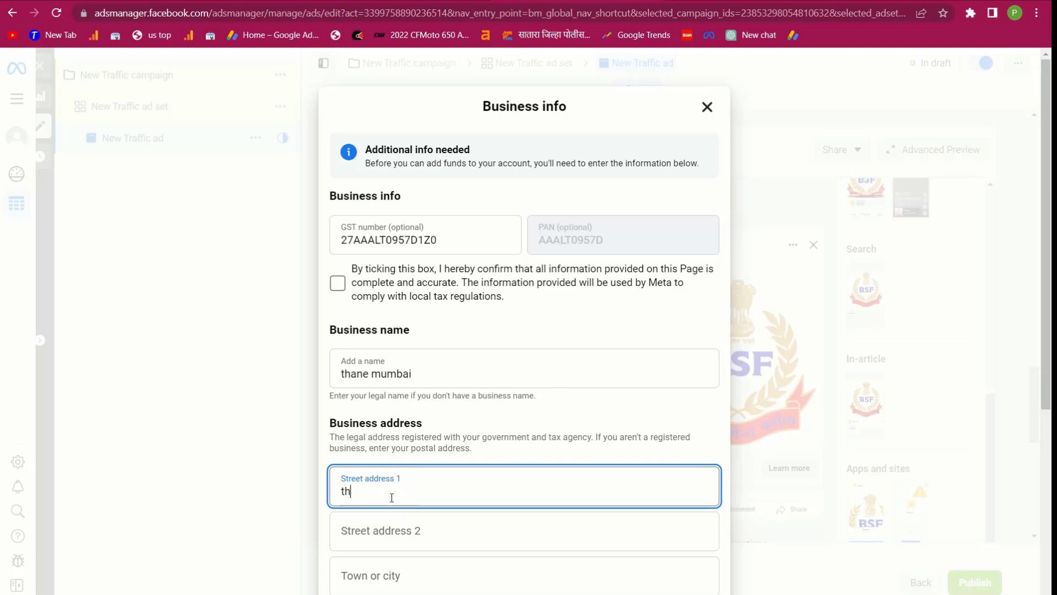
click(391, 532)
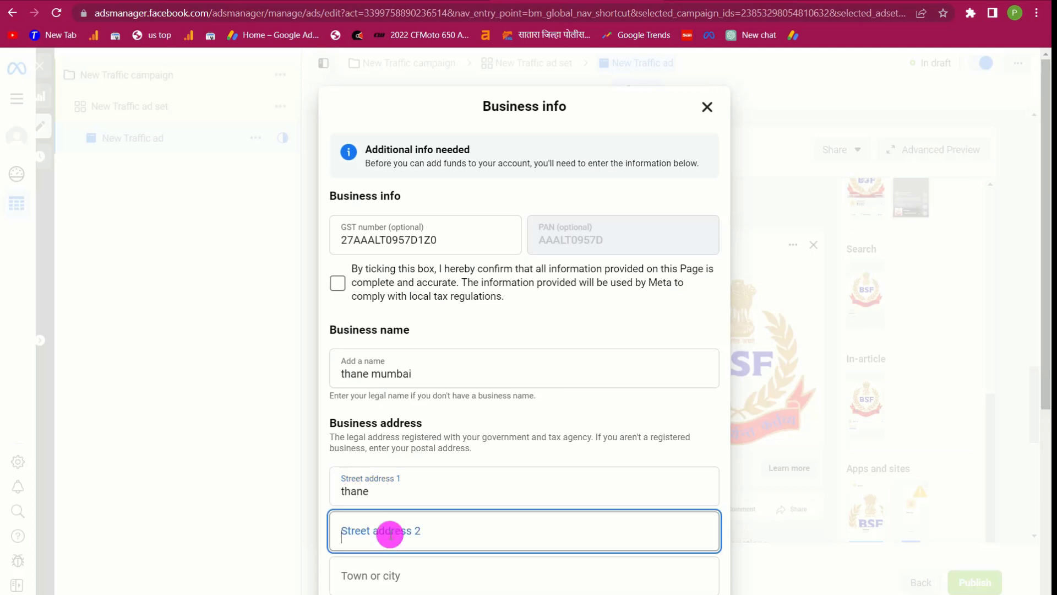
text(mumbai)
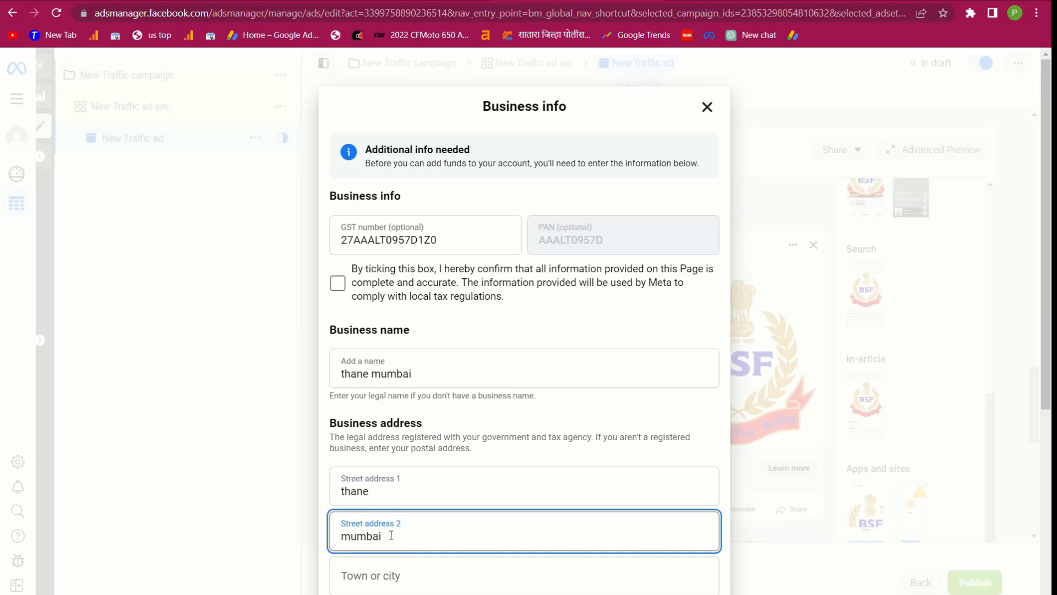
scroll(391, 535, down, 2)
click(397, 472)
text(thane)
scroll(424, 501, down, 2)
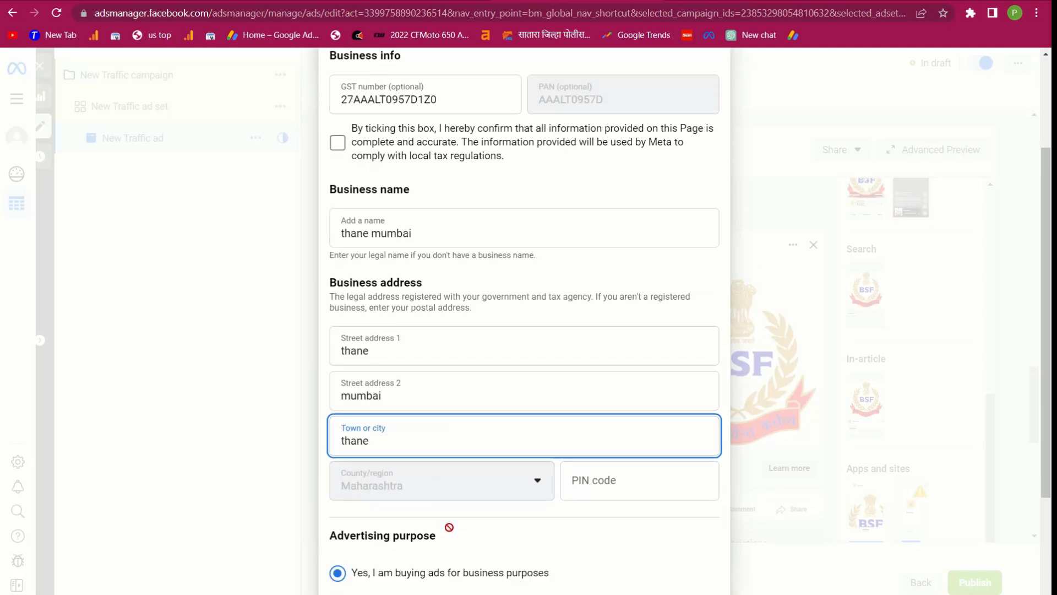
click(633, 407)
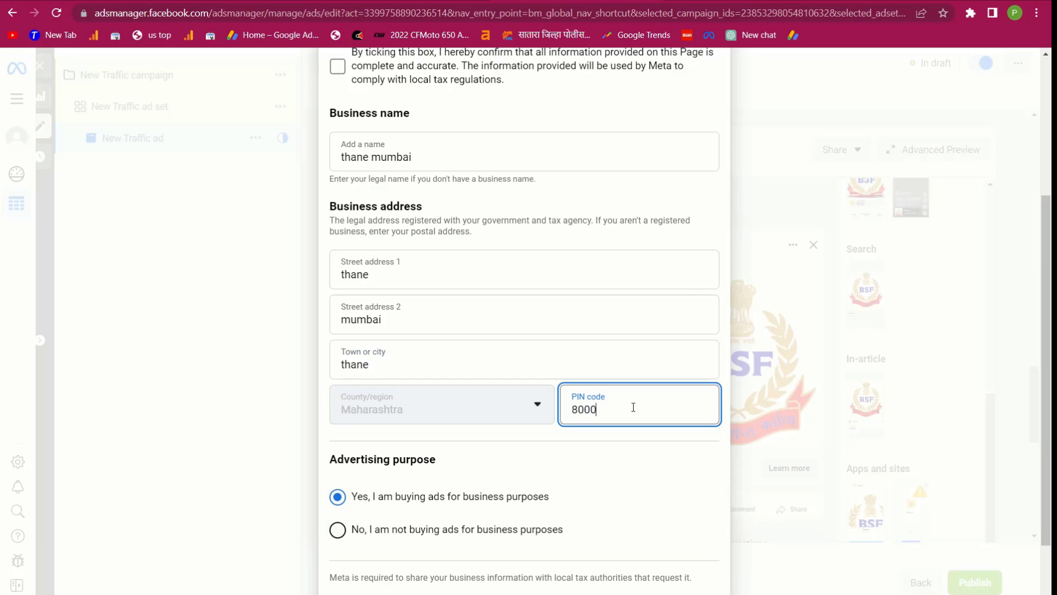
scroll(452, 533, down, 2)
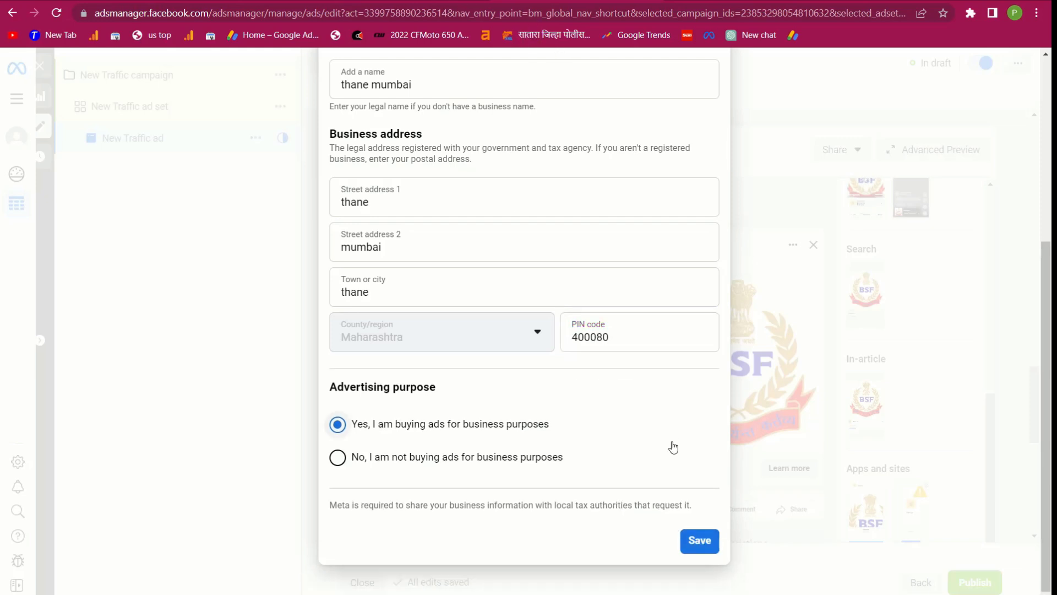
Confirm the information is complete and accurate, then save the business info
click(693, 551)
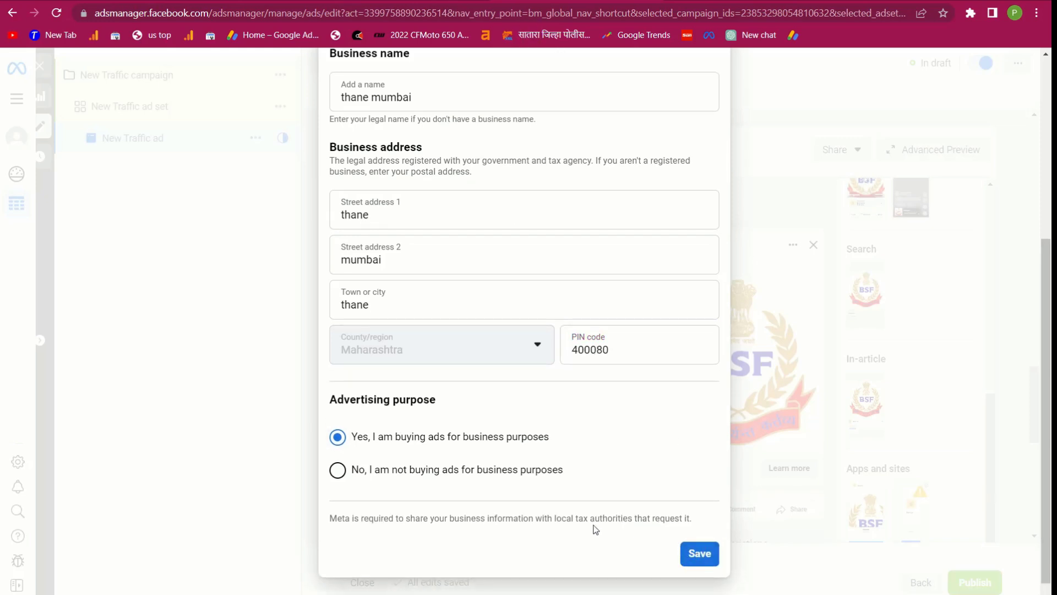
click(697, 553)
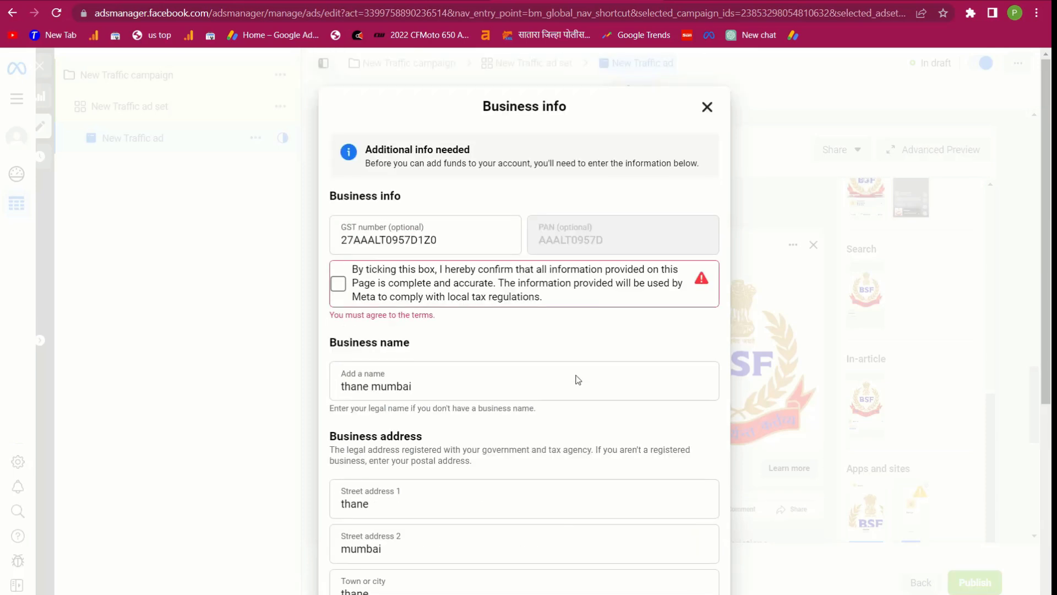
click(338, 284)
scroll(474, 408, down, 5)
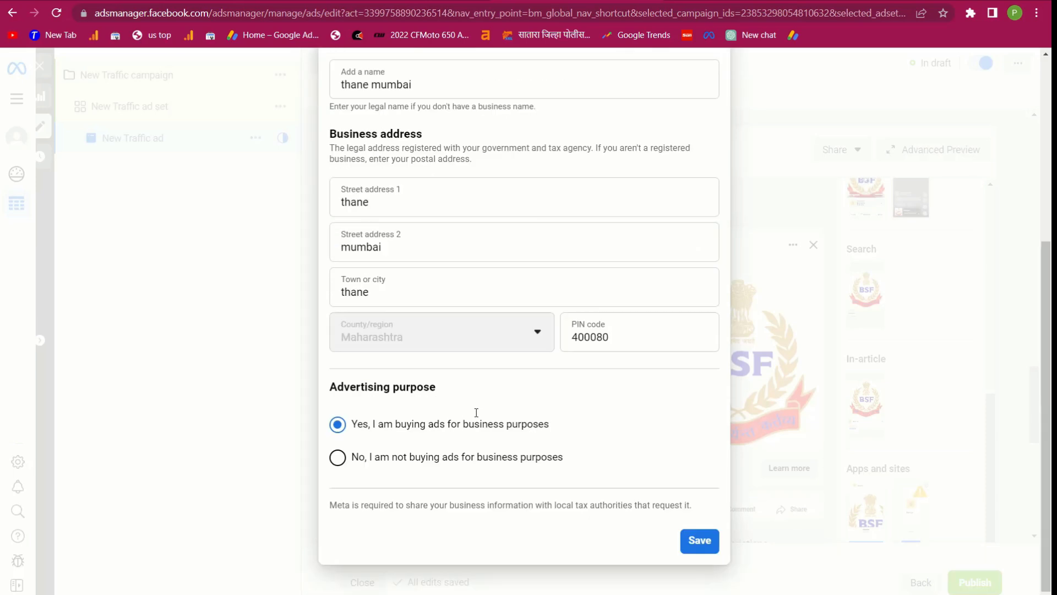
click(692, 546)
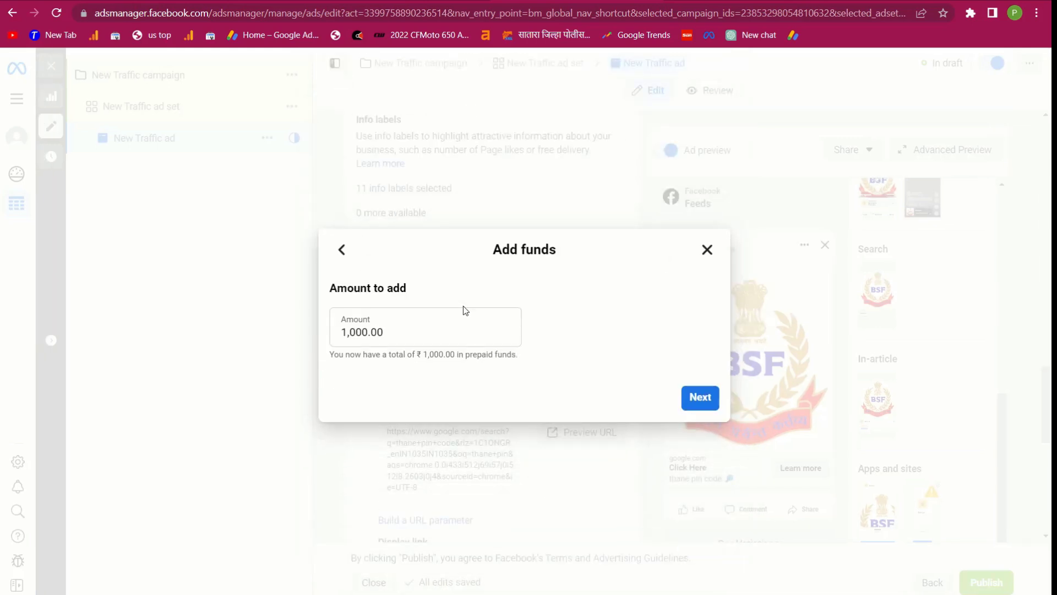
Change the prepaid amount from ₹1,000.00 to ₹5.00 and continue to UPI payment
drag(356, 333, 328, 333)
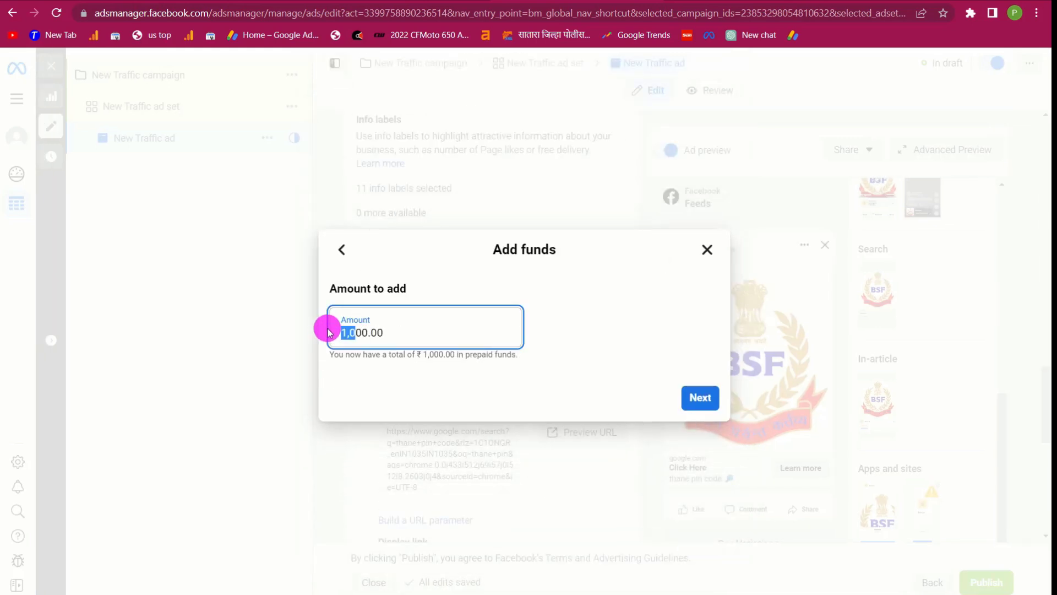
key(BackSpace)
text(5)
click(704, 401)
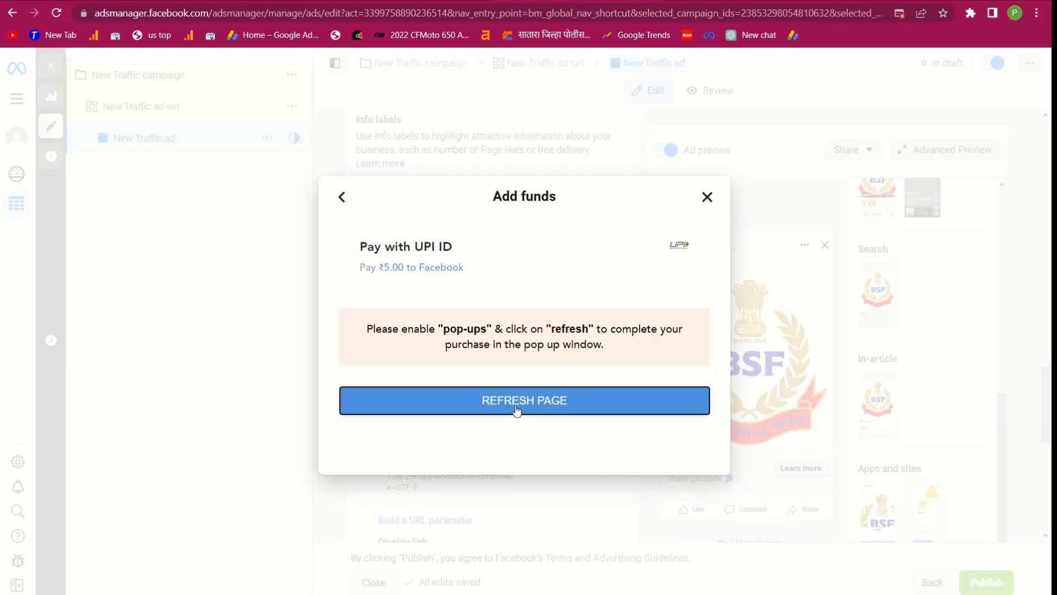
Set Chrome to always allow pop-ups from Ads Manager
click(899, 14)
click(752, 80)
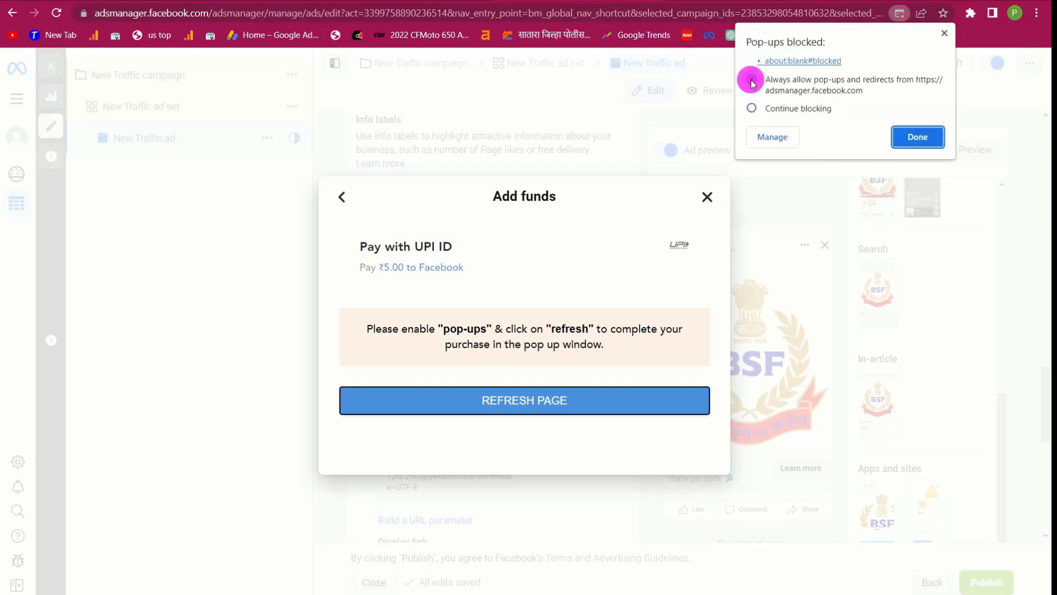
click(904, 135)
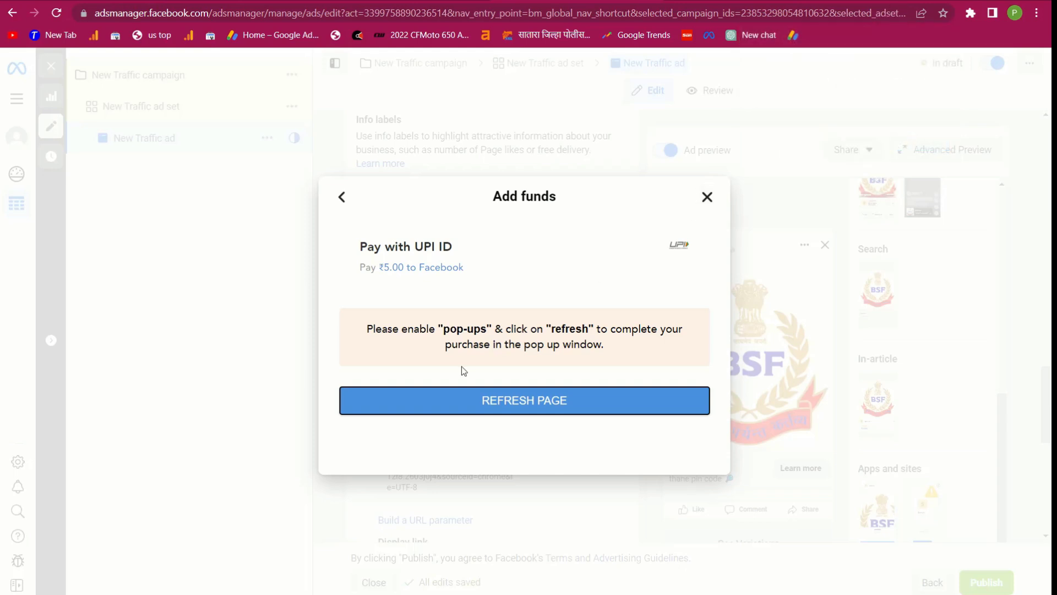
Refresh the payment page and pay the ₹5.00 with a UPI QR code
click(509, 406)
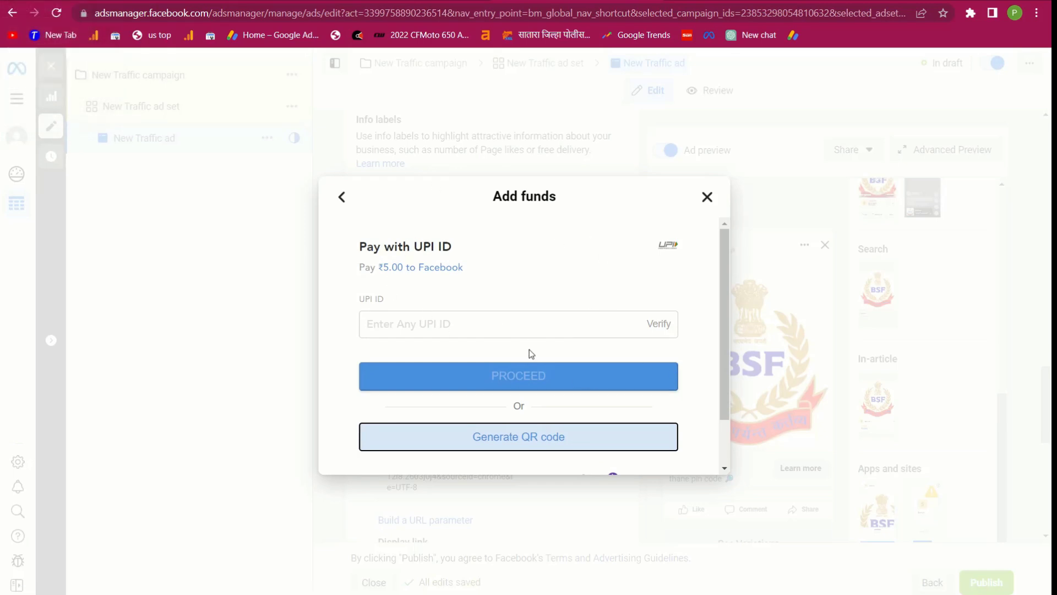
click(467, 437)
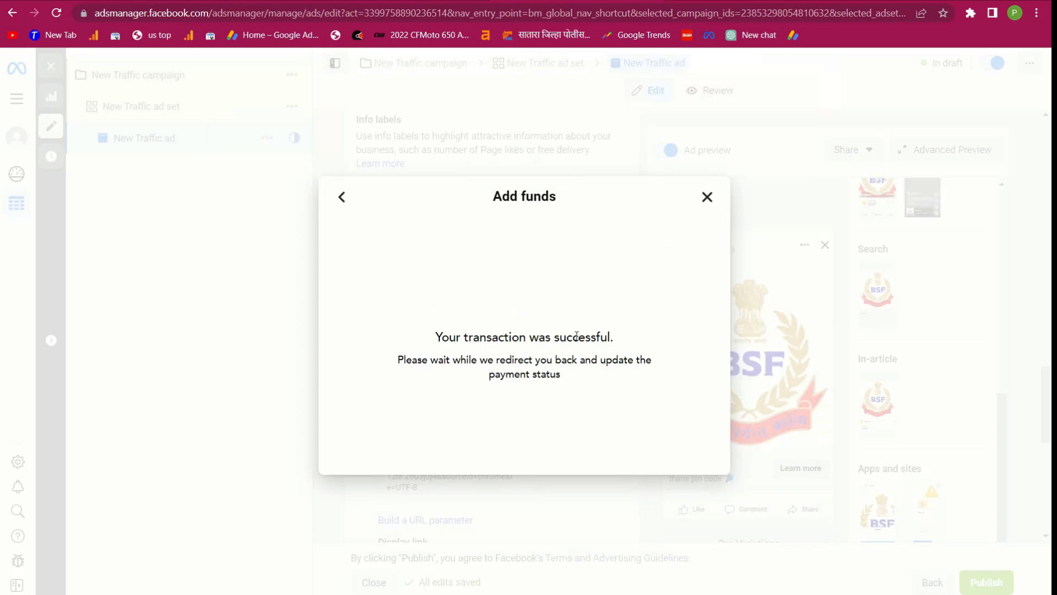
drag(442, 338, 606, 345)
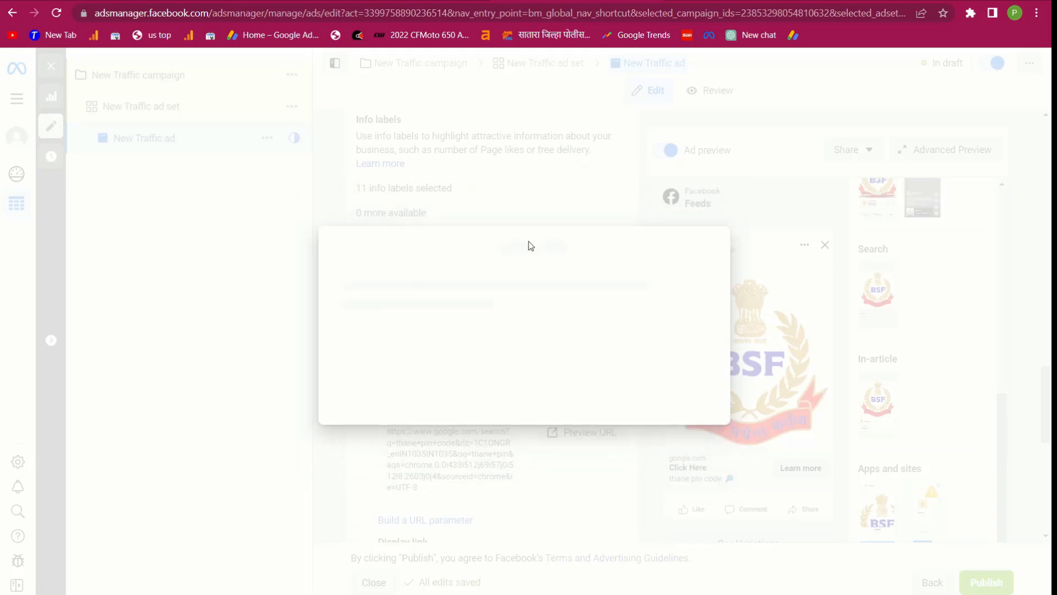
Close the payment success dialog and, once publishing finishes, return to the Ads Manager campaigns list
click(711, 392)
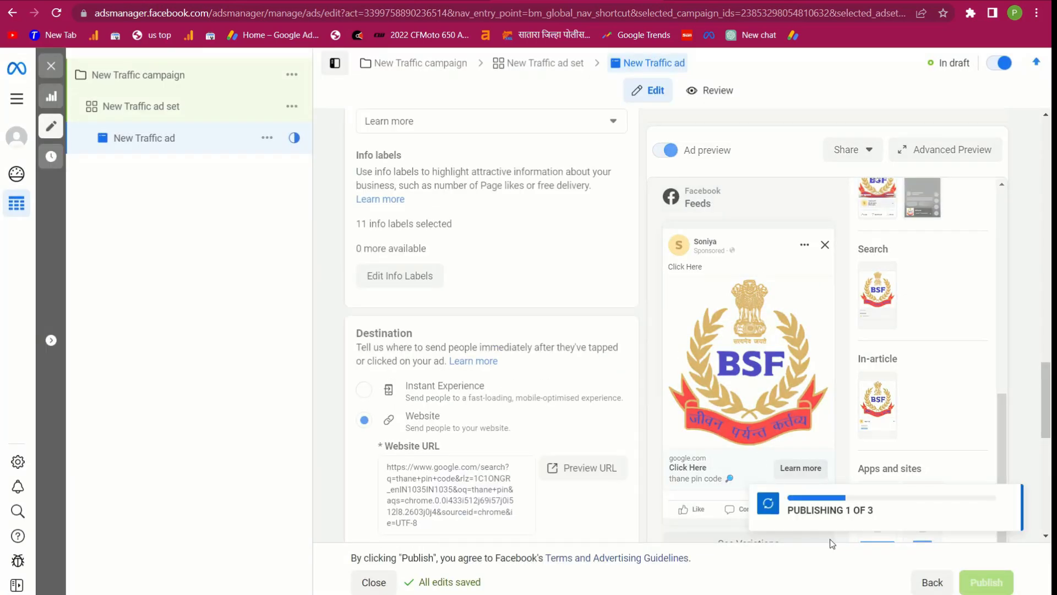
drag(788, 510, 881, 510)
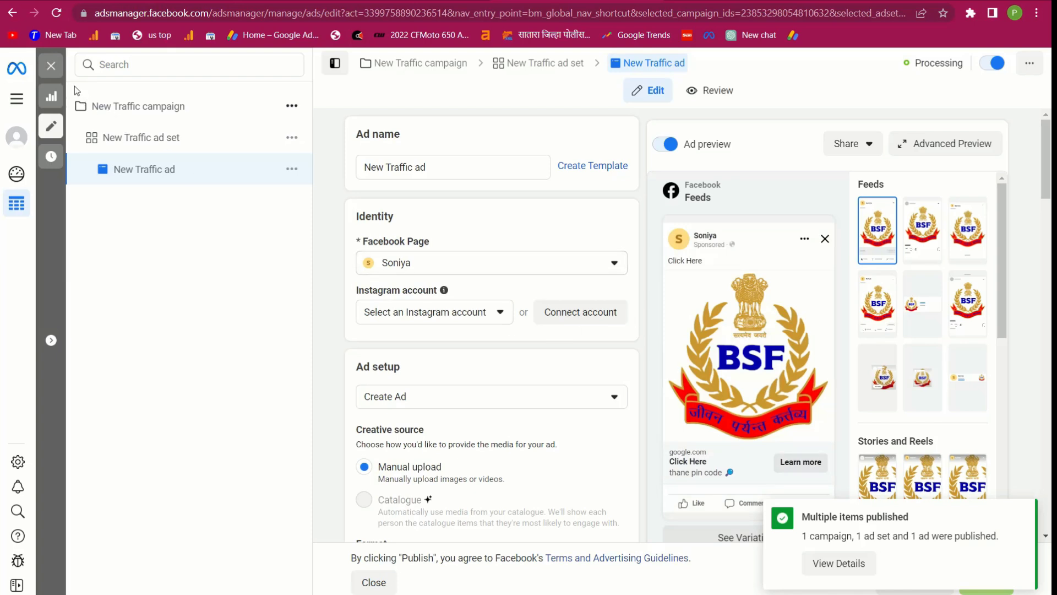
click(19, 97)
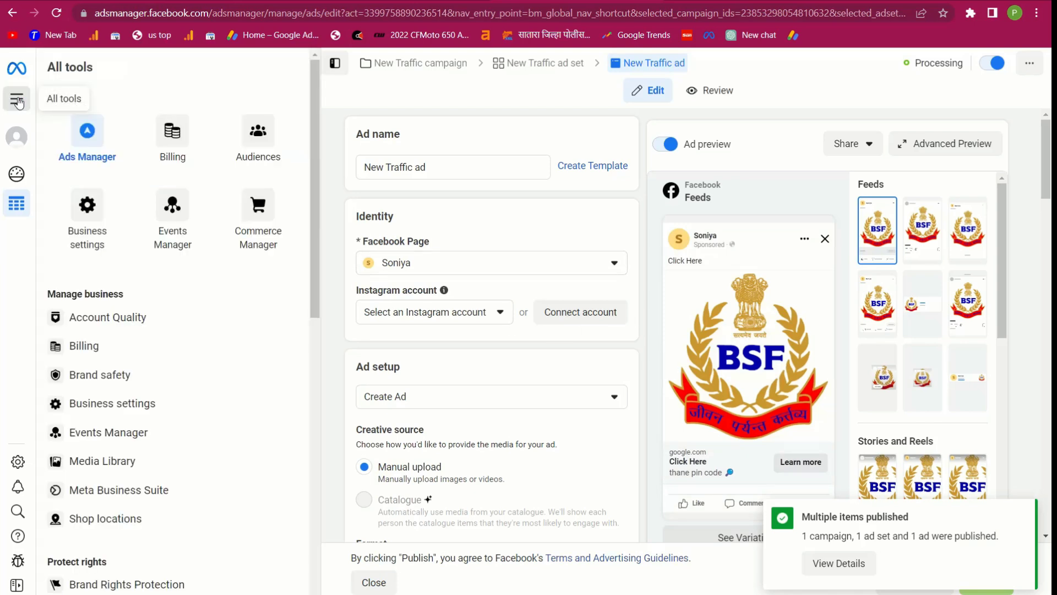
click(97, 139)
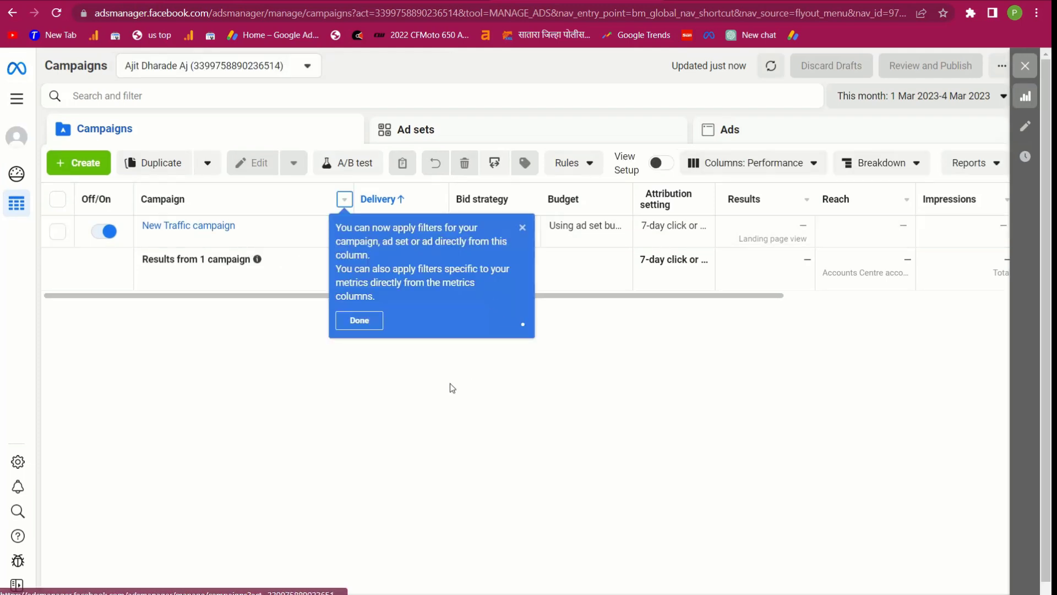
Dismiss the column filter tip and review the New Traffic campaign's results and spend columns
click(358, 319)
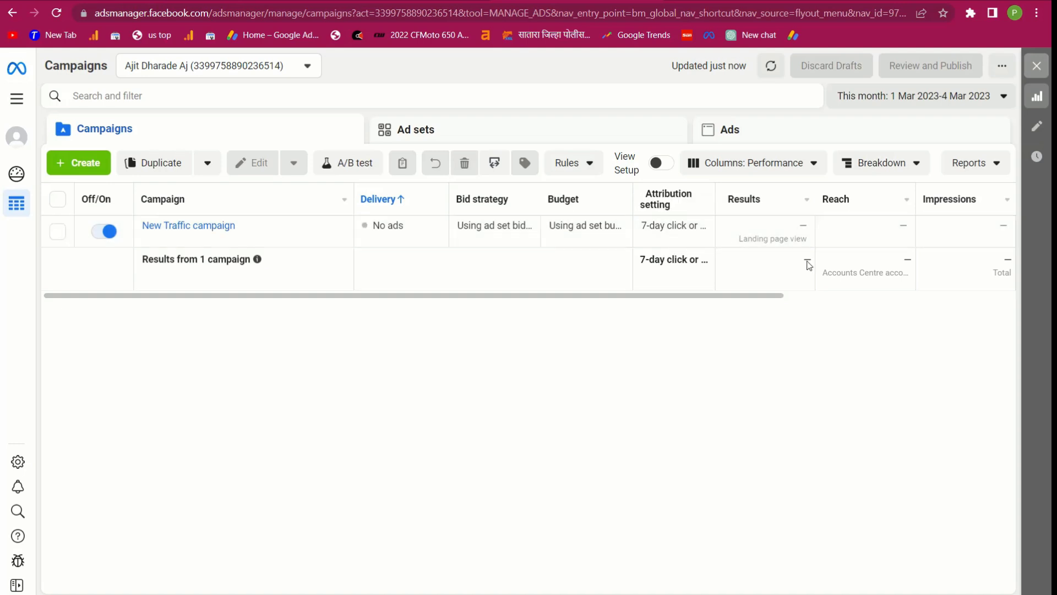
scroll(831, 237, right, 5)
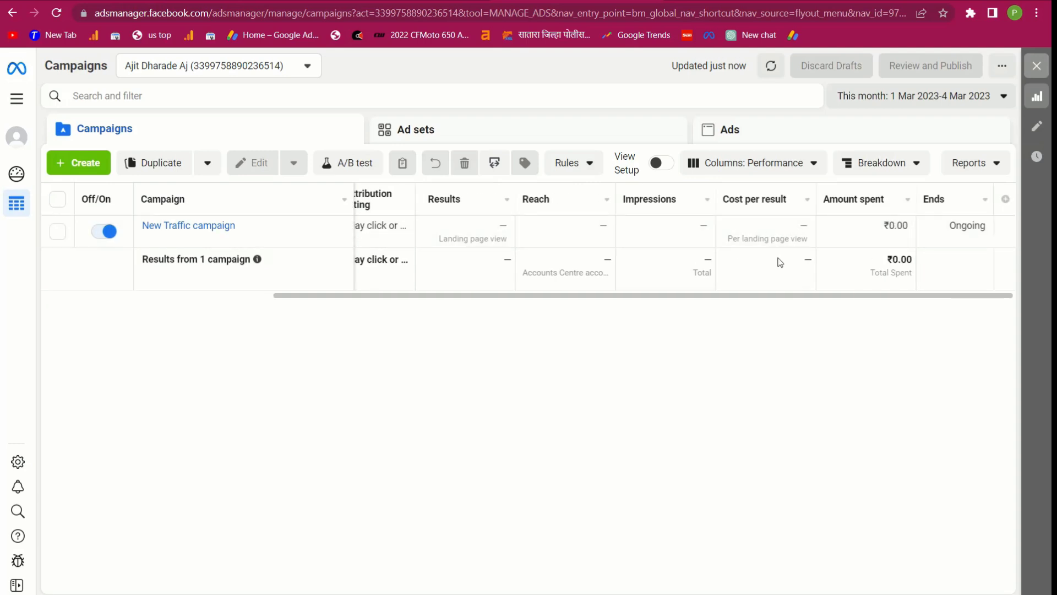
scroll(780, 262, left, 5)
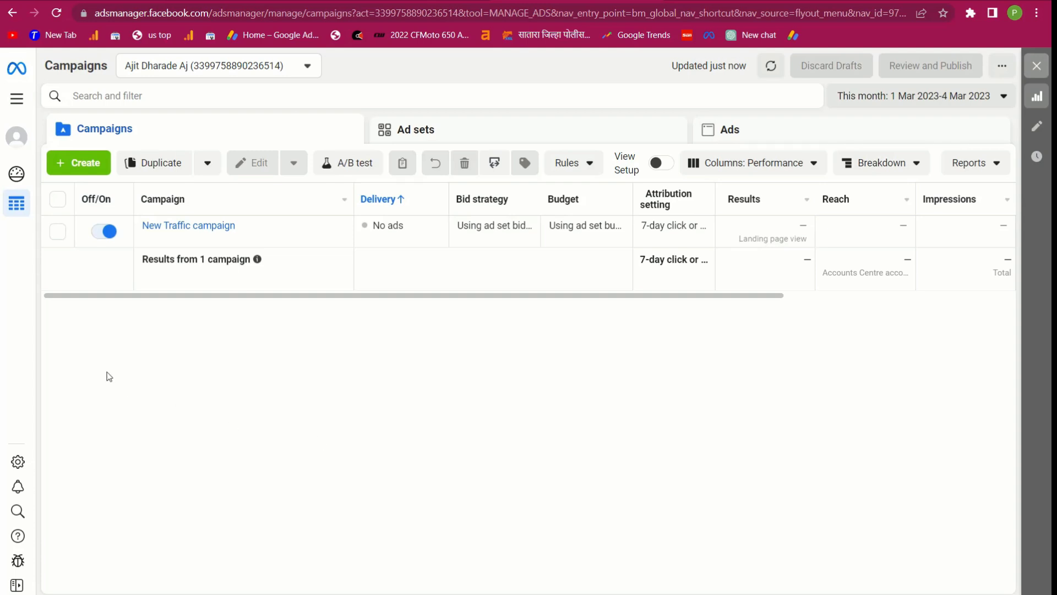
click(16, 98)
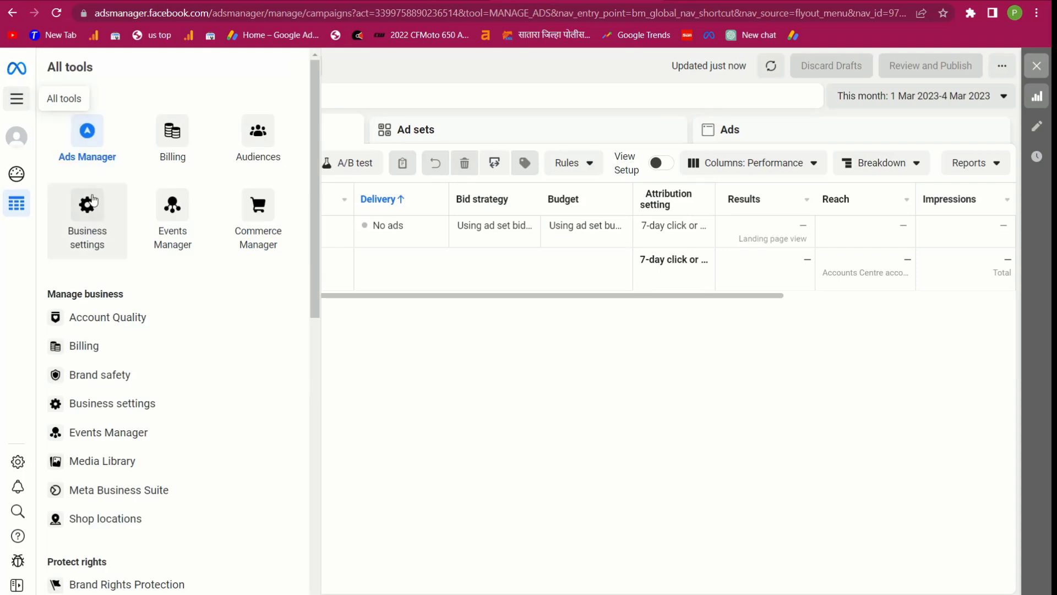
Check Billing's Payment activity for the ₹5.00 prepaid balance, then go back to Ads Manager
click(179, 148)
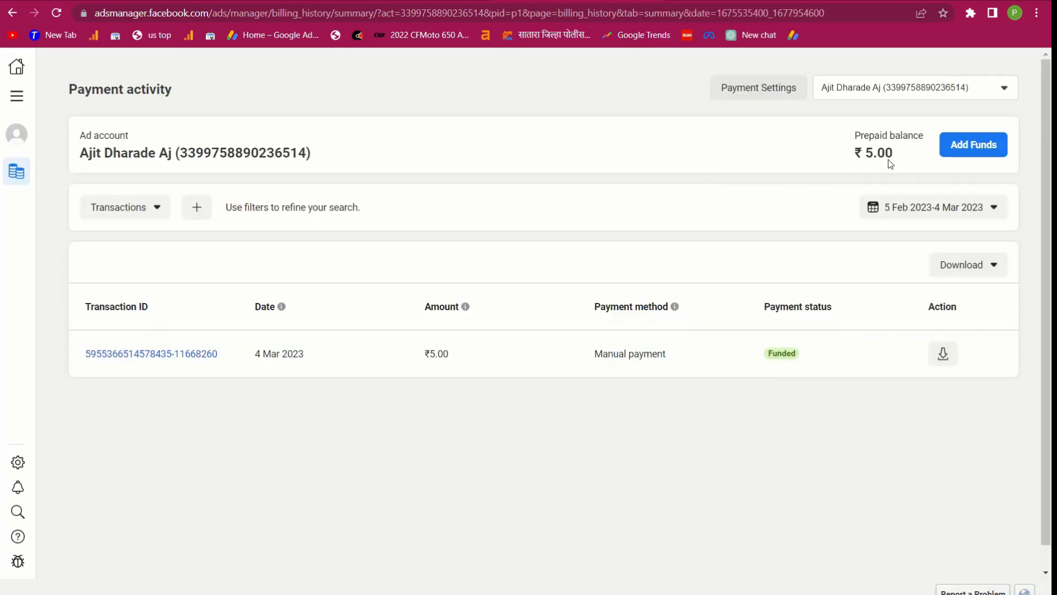
click(16, 96)
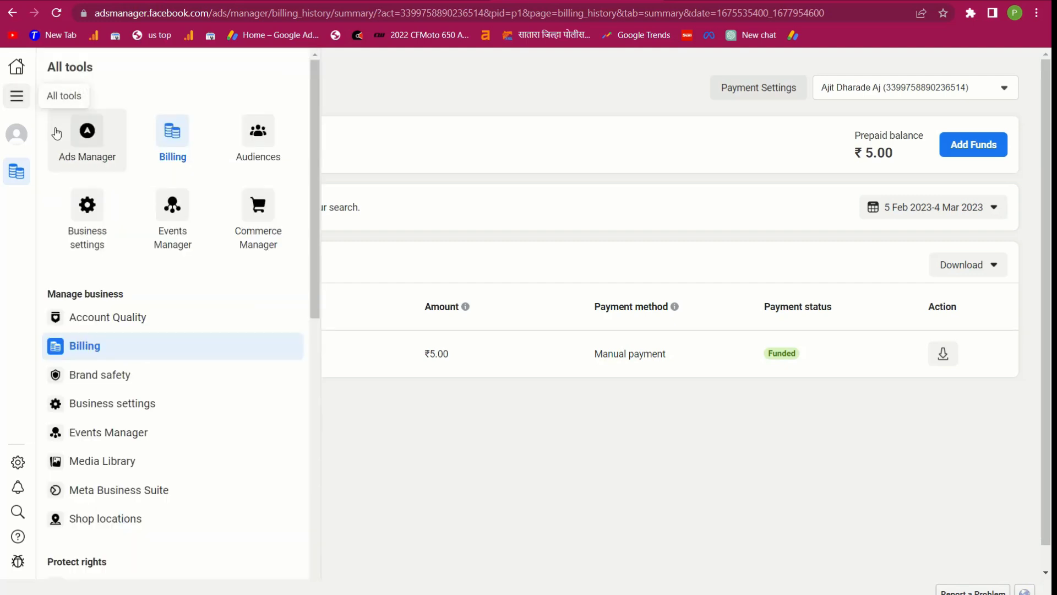
click(77, 142)
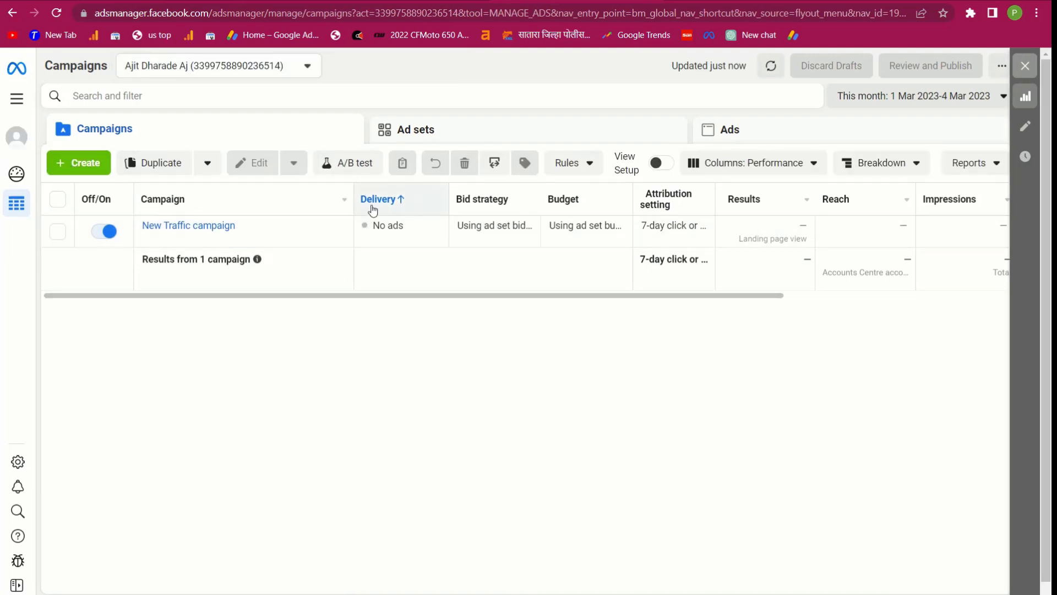
drag(407, 225, 365, 223)
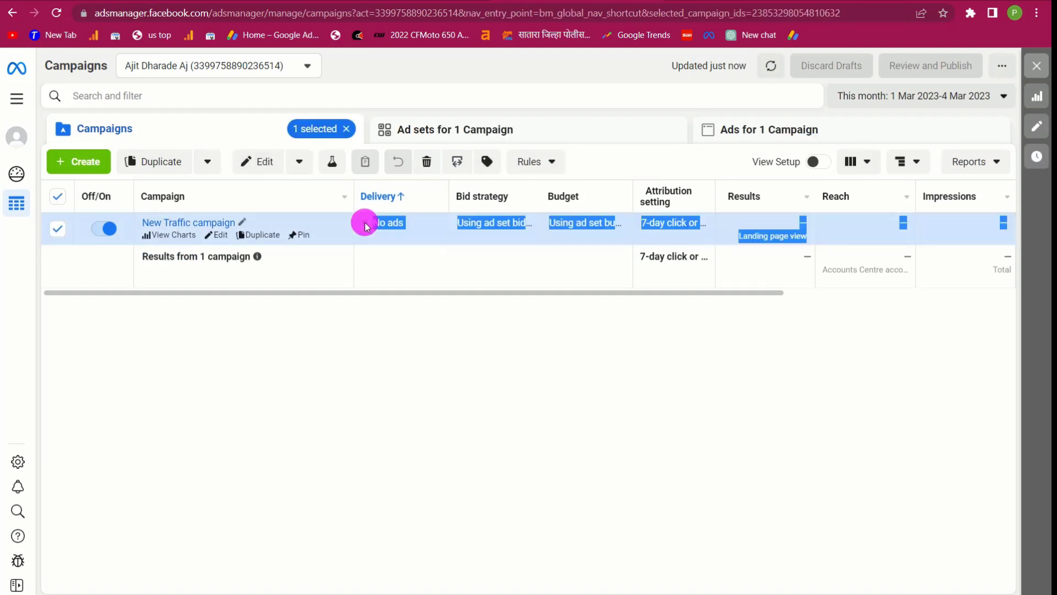
click(457, 282)
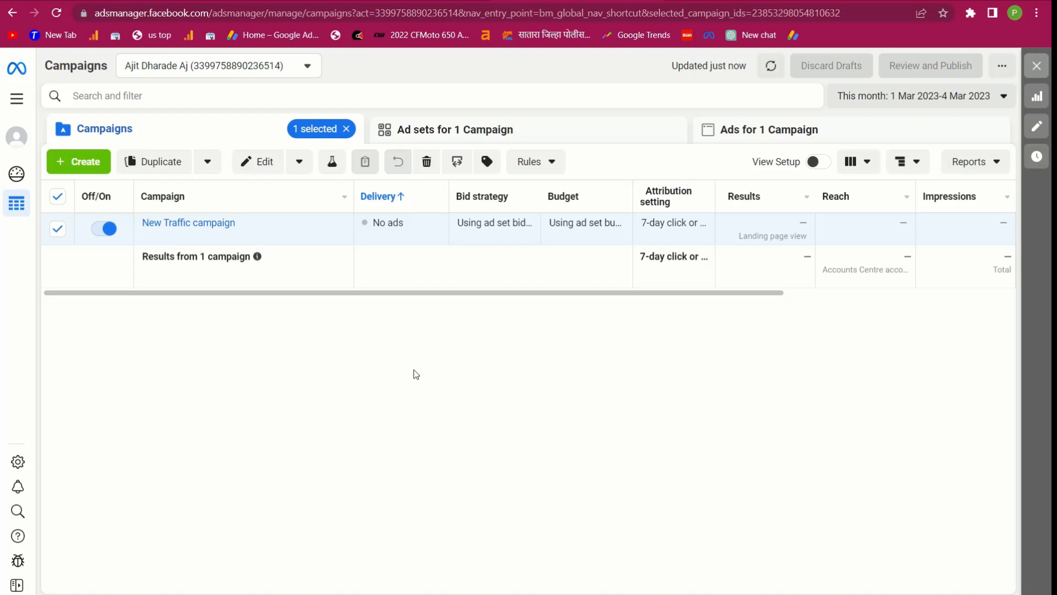
click(411, 363)
click(403, 349)
click(772, 65)
click(417, 356)
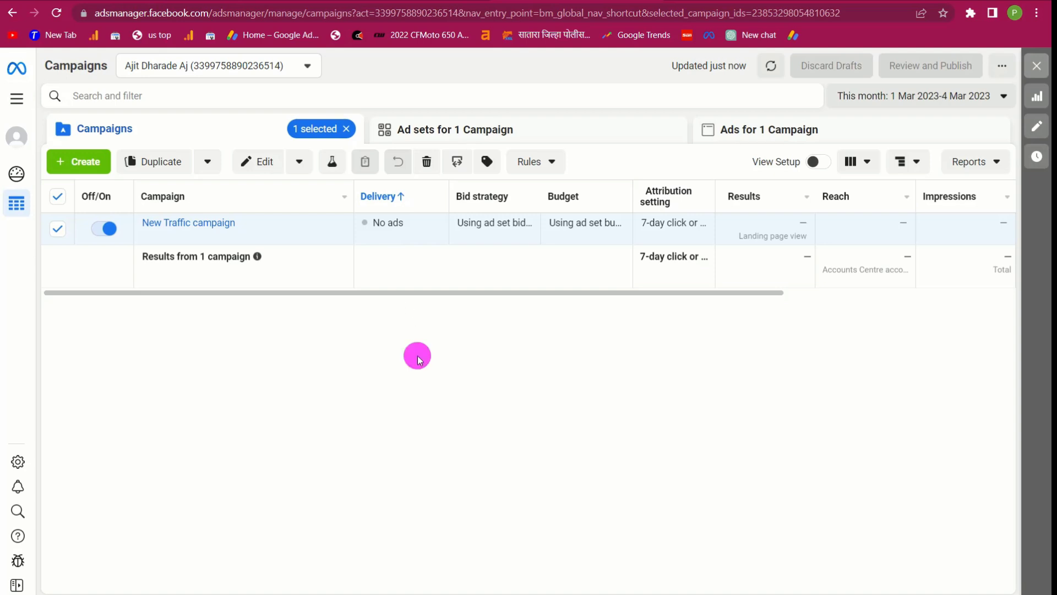